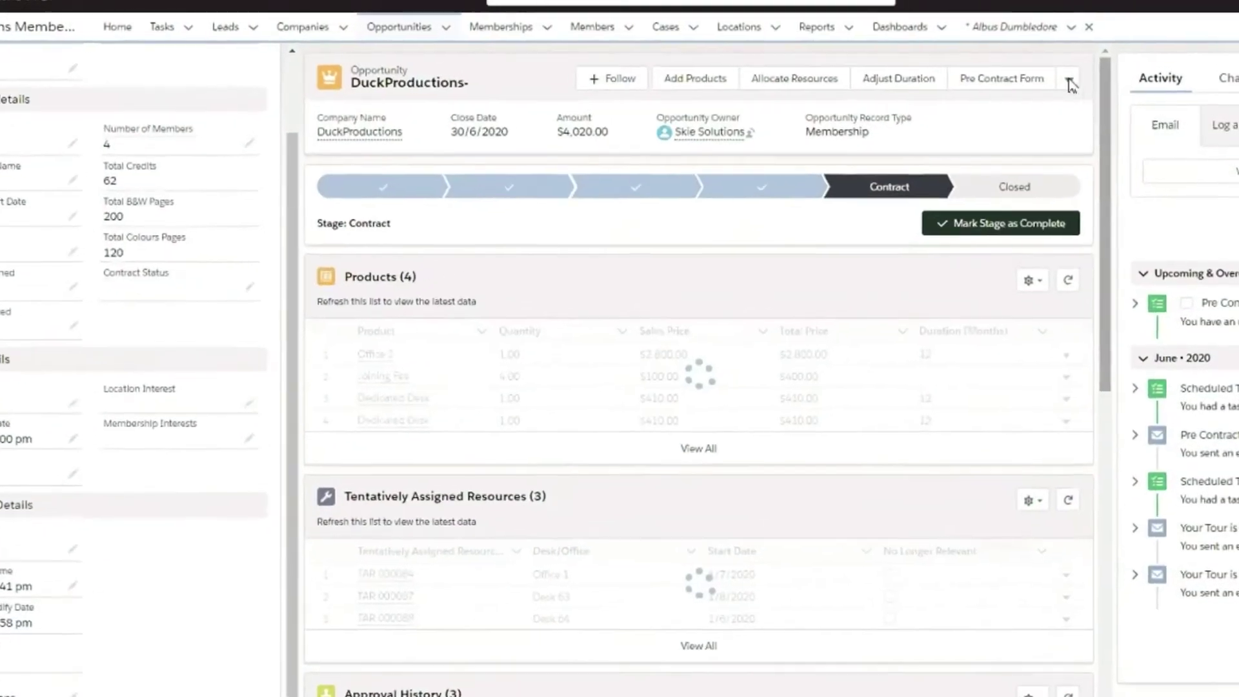
Step: Run Generate Contract on the DuckProductions opportunity from its more-actions menu
{"action": "left_click", "coordinate": [1070, 80]}
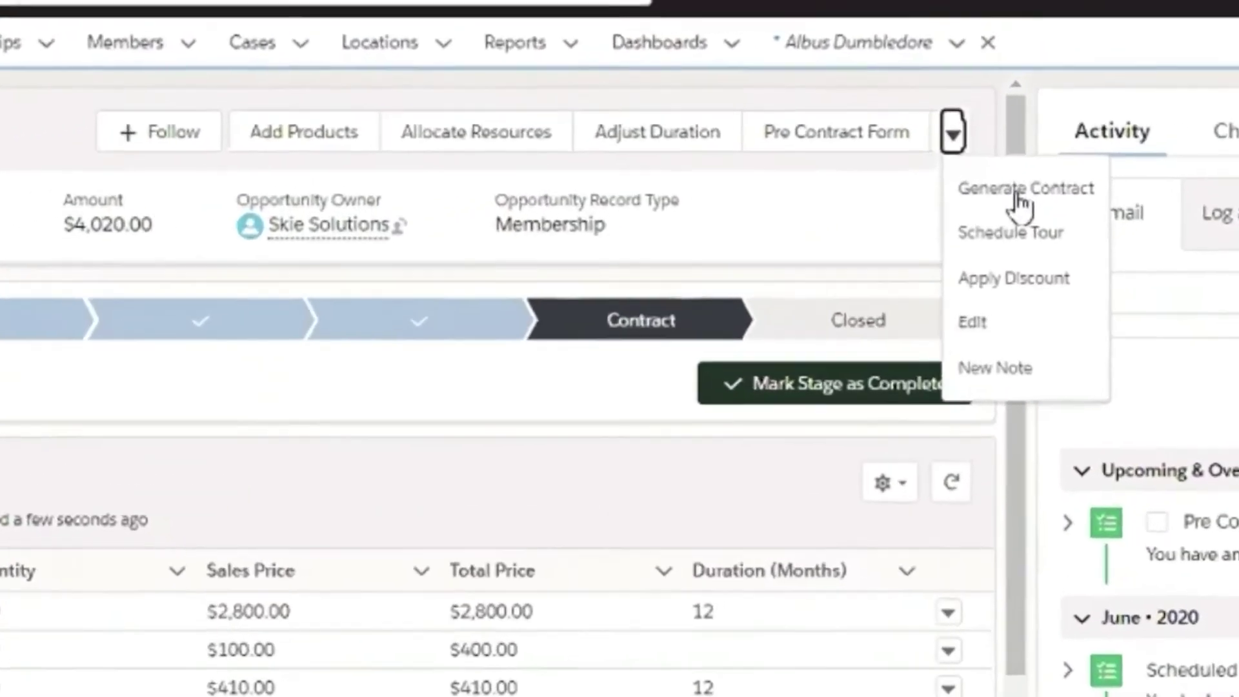
{"action": "left_click", "coordinate": [1090, 132]}
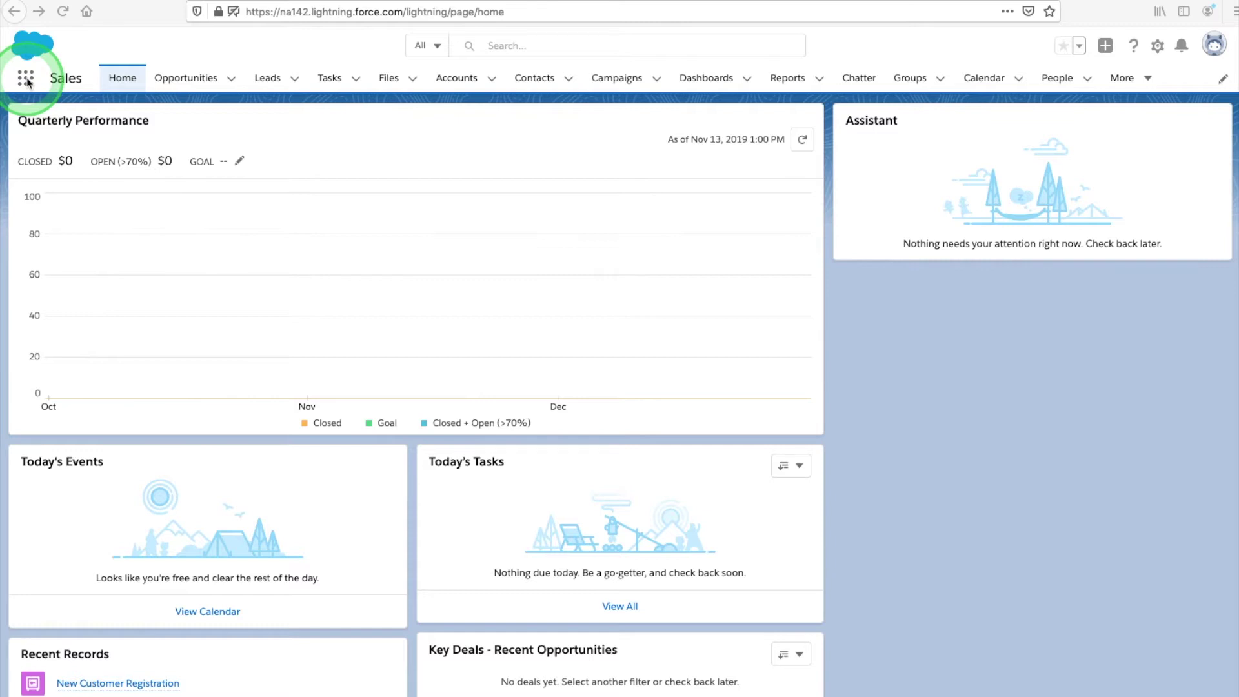
Step: Open the Opportunity2 object's Fields & Relationships in Setup's Object Manager
{"action": "left_click", "coordinate": [1157, 46]}
{"action": "left_click", "coordinate": [1079, 88]}
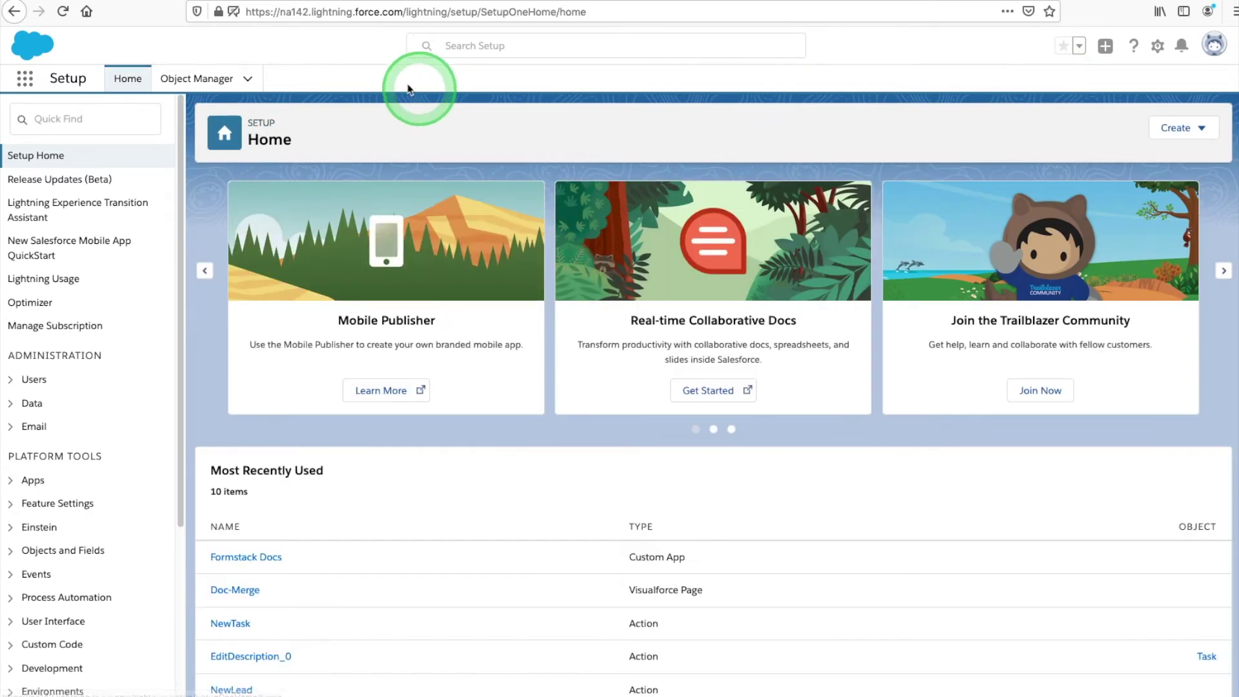
{"action": "left_click", "coordinate": [200, 80]}
{"action": "left_click", "coordinate": [123, 230]}
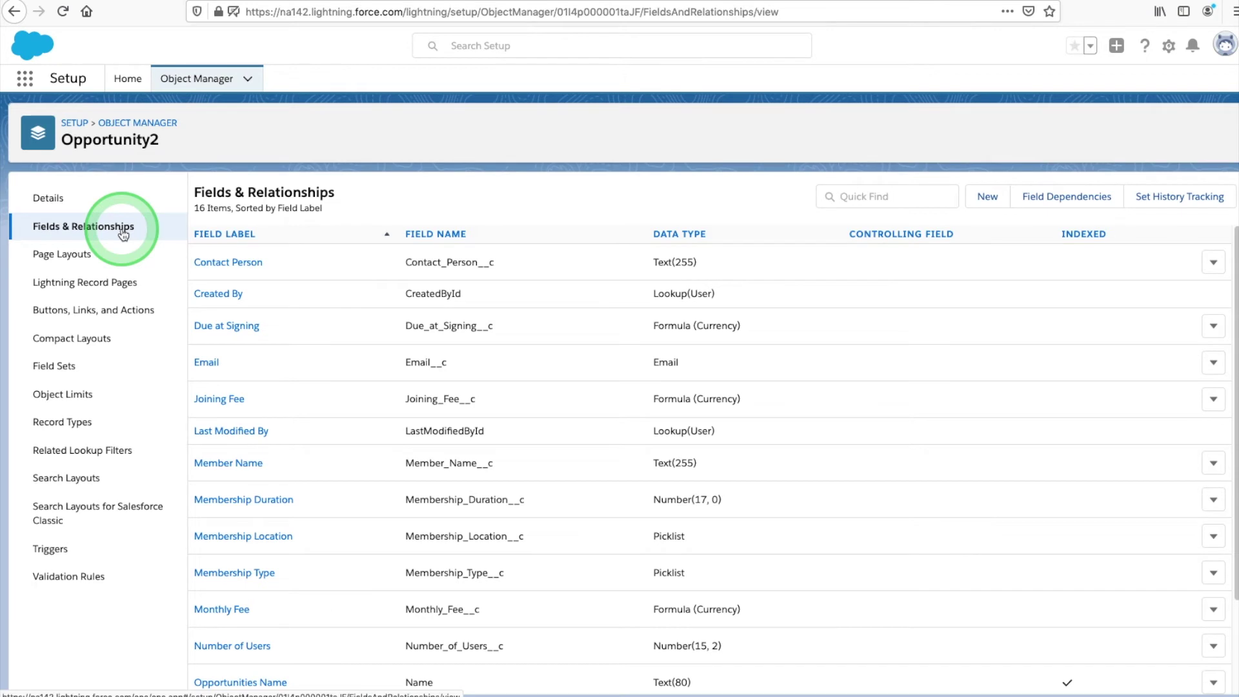
Step: Edit the Joining Fee formula and insert the Number of Users field
{"action": "left_click", "coordinate": [918, 316]}
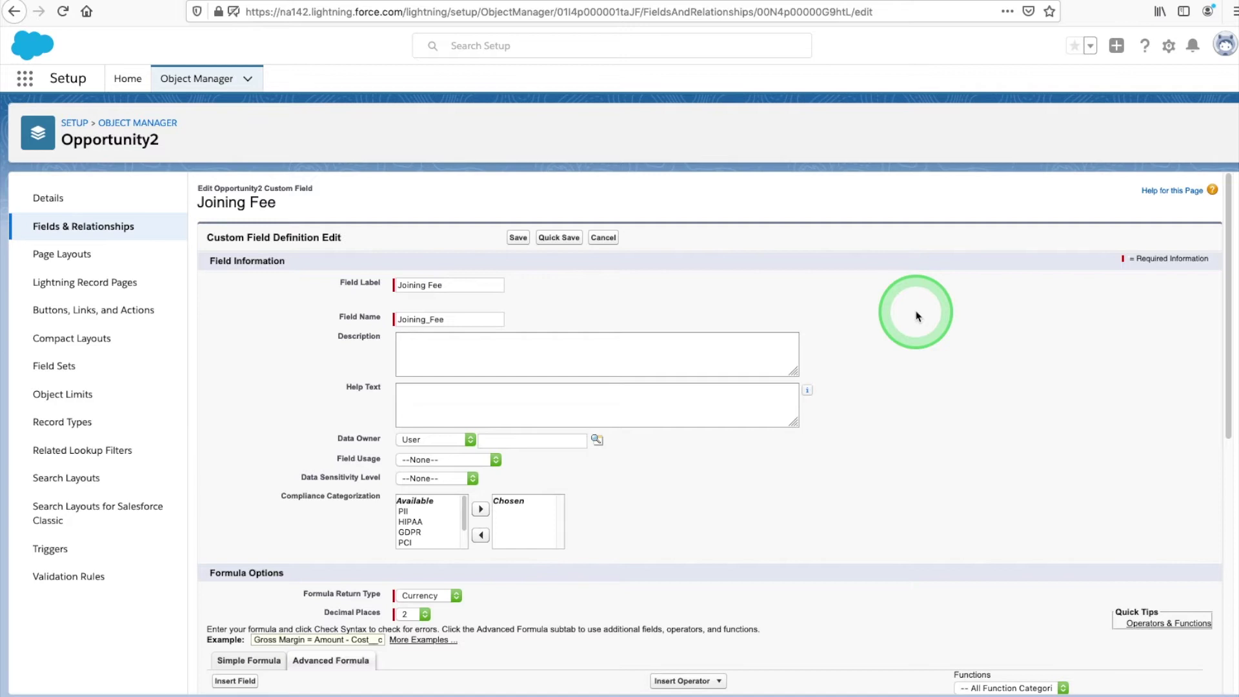
{"action": "scroll", "coordinate": [917, 320], "scroll_direction": "down", "scroll_amount": 5}
{"action": "left_click", "coordinate": [235, 382]}
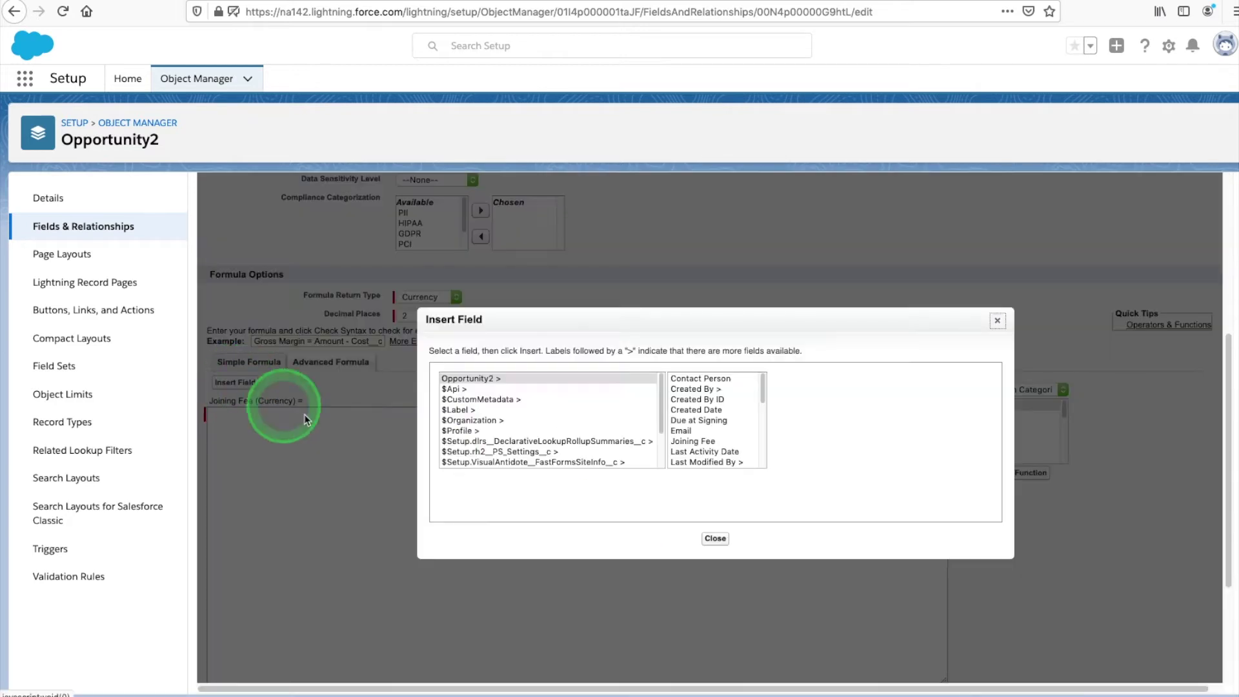
{"action": "left_click", "coordinate": [704, 443]}
{"action": "scroll", "coordinate": [706, 443], "scroll_direction": "down", "scroll_amount": 5}
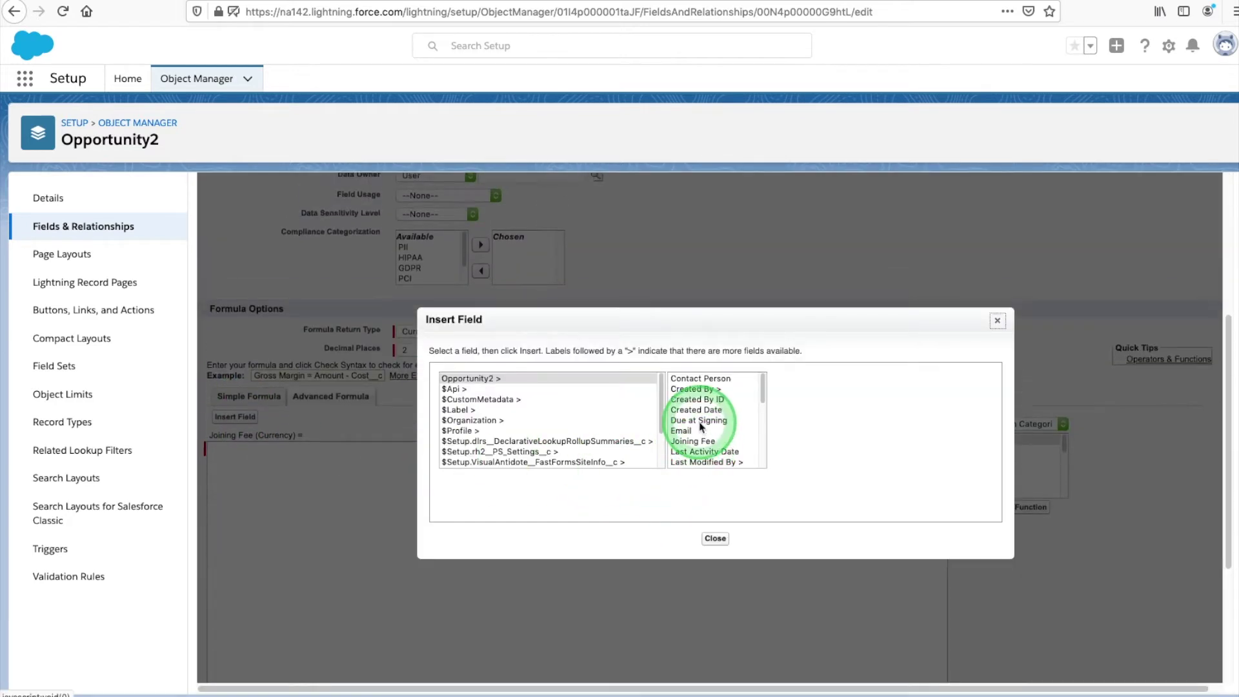
{"action": "left_click", "coordinate": [710, 420]}
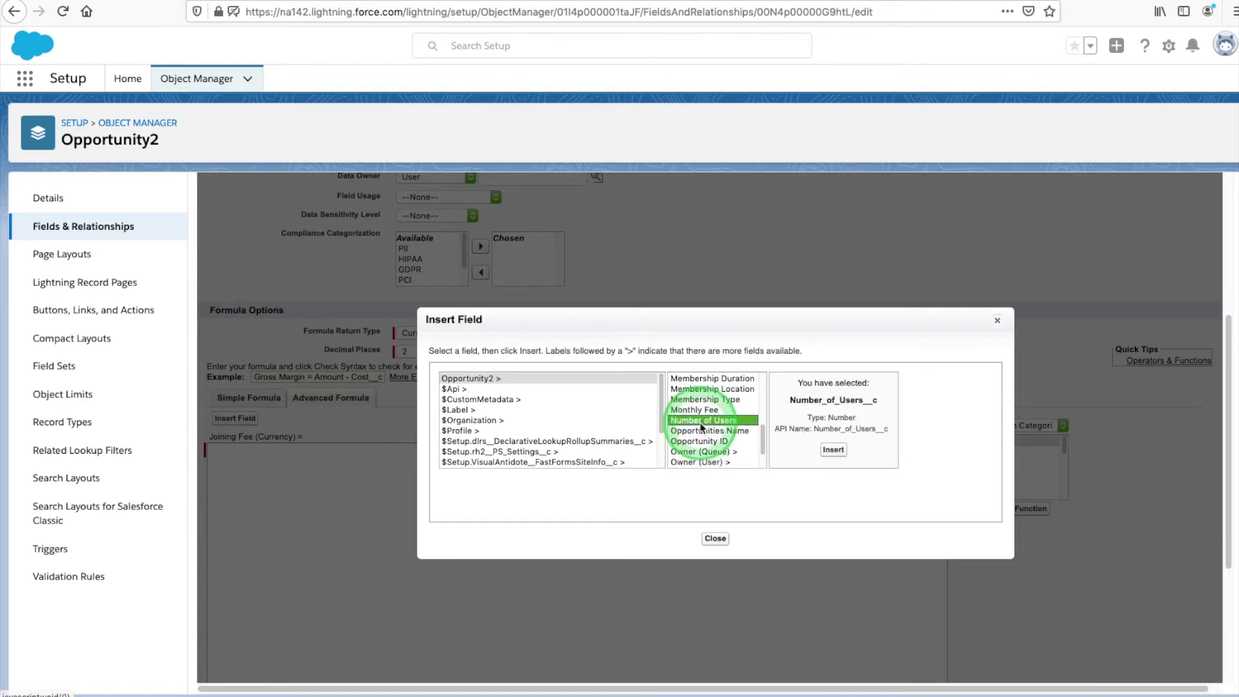
{"action": "left_click", "coordinate": [829, 451]}
Step: Multiply Number of Users by 100, check the syntax, and set blank-field handling
{"action": "left_click", "coordinate": [692, 420]}
{"action": "left_click", "coordinate": [678, 466]}
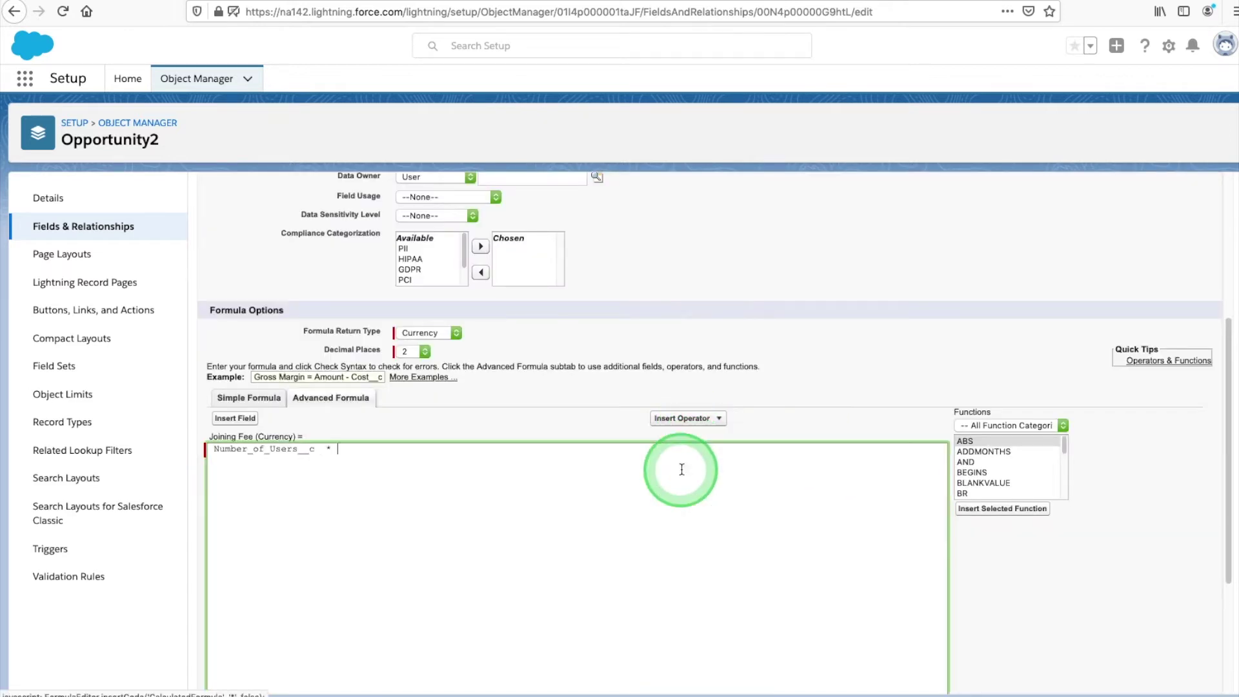
{"action": "type", "text": "100"}
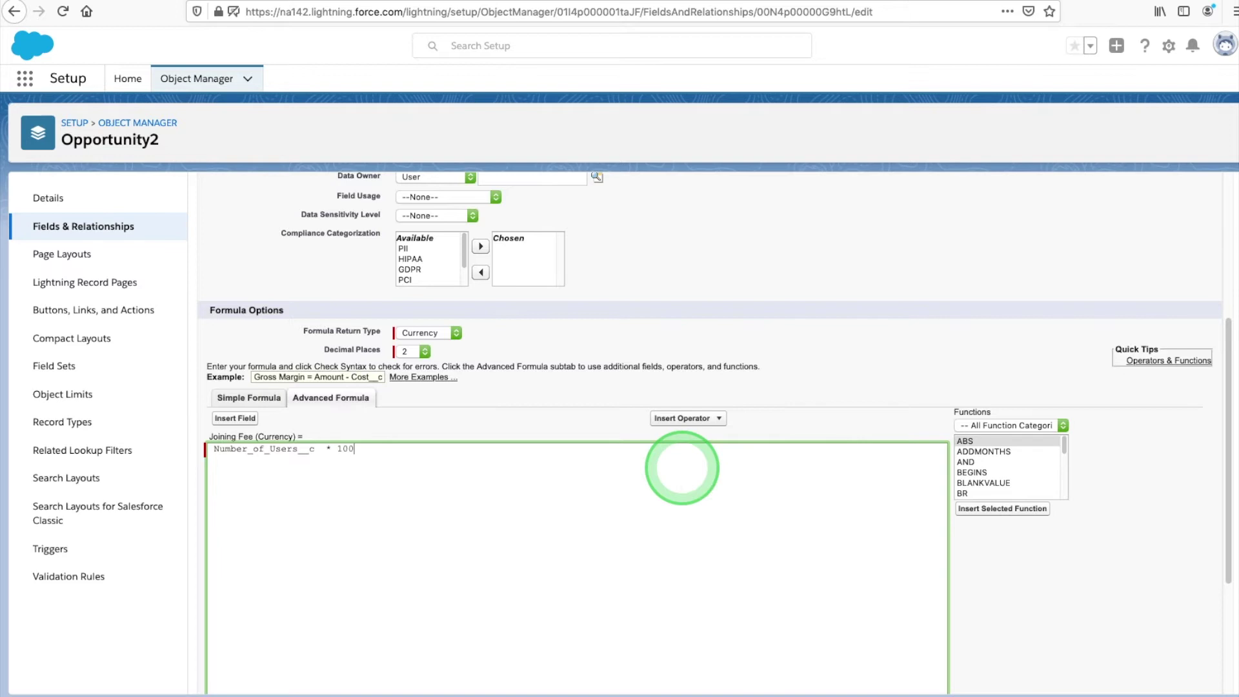
{"action": "scroll", "coordinate": [682, 468], "scroll_direction": "down", "scroll_amount": 3}
{"action": "left_click", "coordinate": [235, 533]}
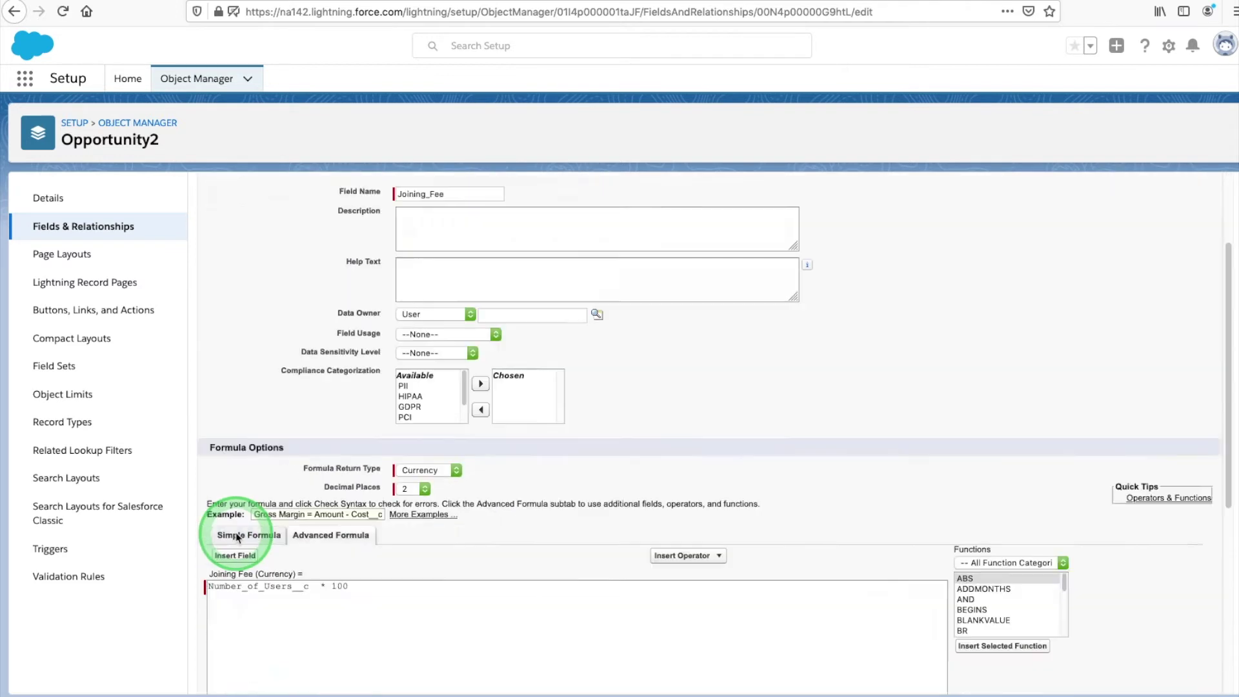
{"action": "left_click", "coordinate": [369, 651]}
Step: Save the Joining Fee field and clear the existing Monthly Fee formula
{"action": "left_click", "coordinate": [516, 672]}
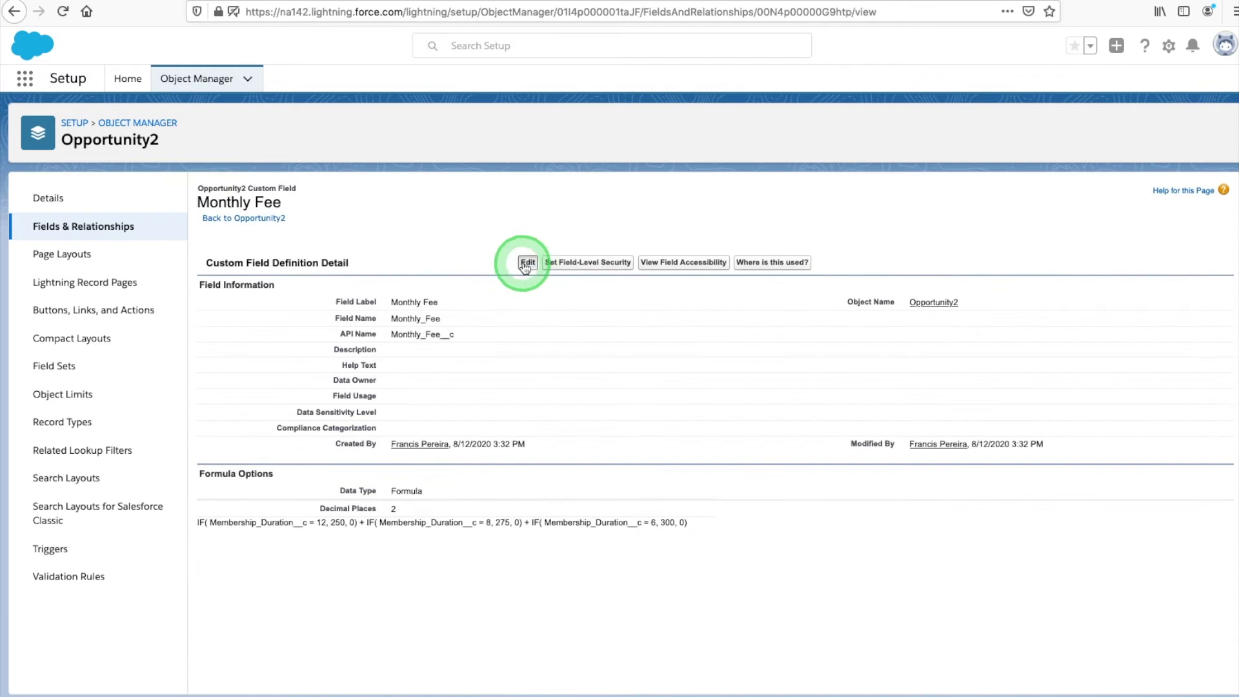
{"action": "left_click", "coordinate": [527, 262]}
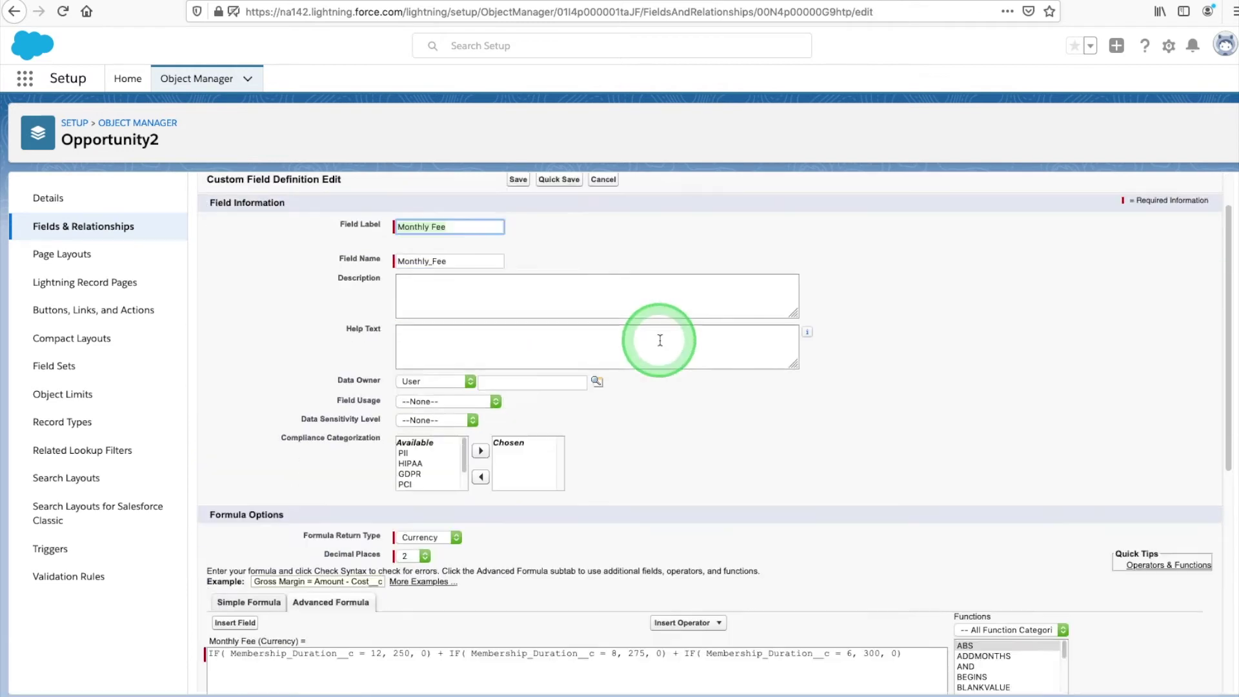
{"action": "scroll", "coordinate": [660, 340], "scroll_direction": "down", "scroll_amount": 3}
{"action": "scroll", "coordinate": [882, 498], "scroll_direction": "down", "scroll_amount": 2}
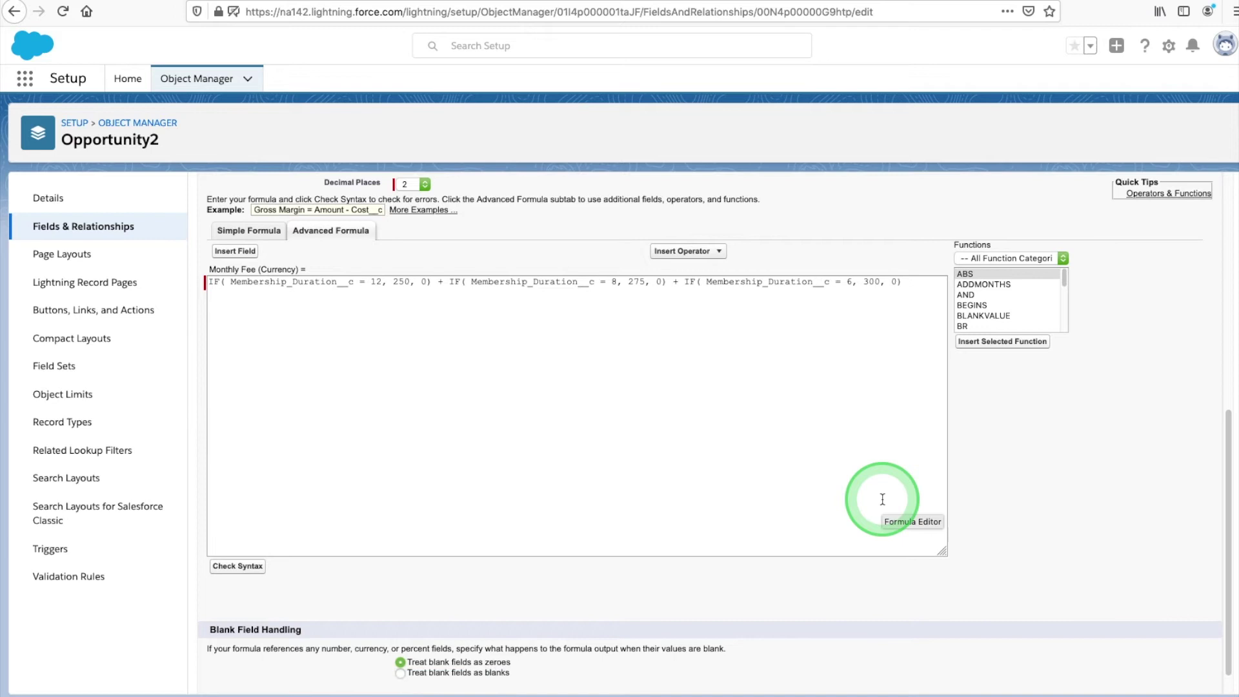
{"action": "left_click_drag", "start_coordinate": [935, 287], "coordinate": [169, 283]}
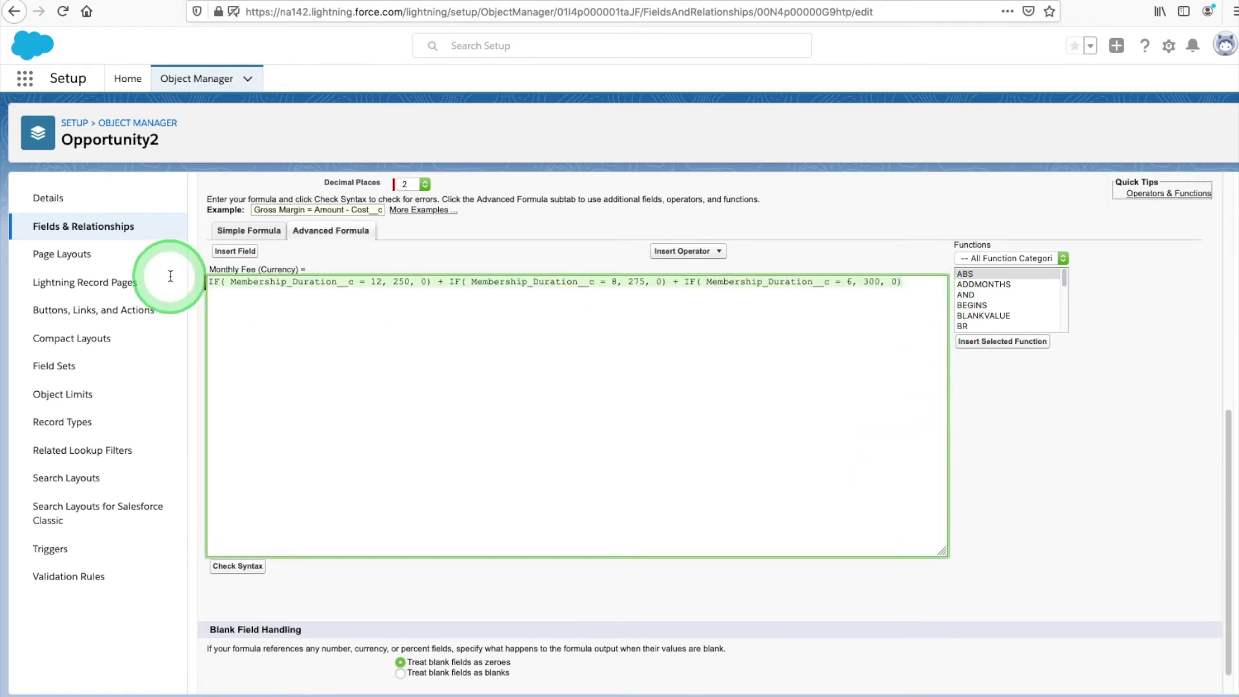
{"action": "key", "text": "BackSpace"}
Step: Insert an IF function template into the Monthly Fee formula, clearing its logical_test placeholder
{"action": "scroll", "coordinate": [1007, 303], "scroll_direction": "down", "scroll_amount": 8}
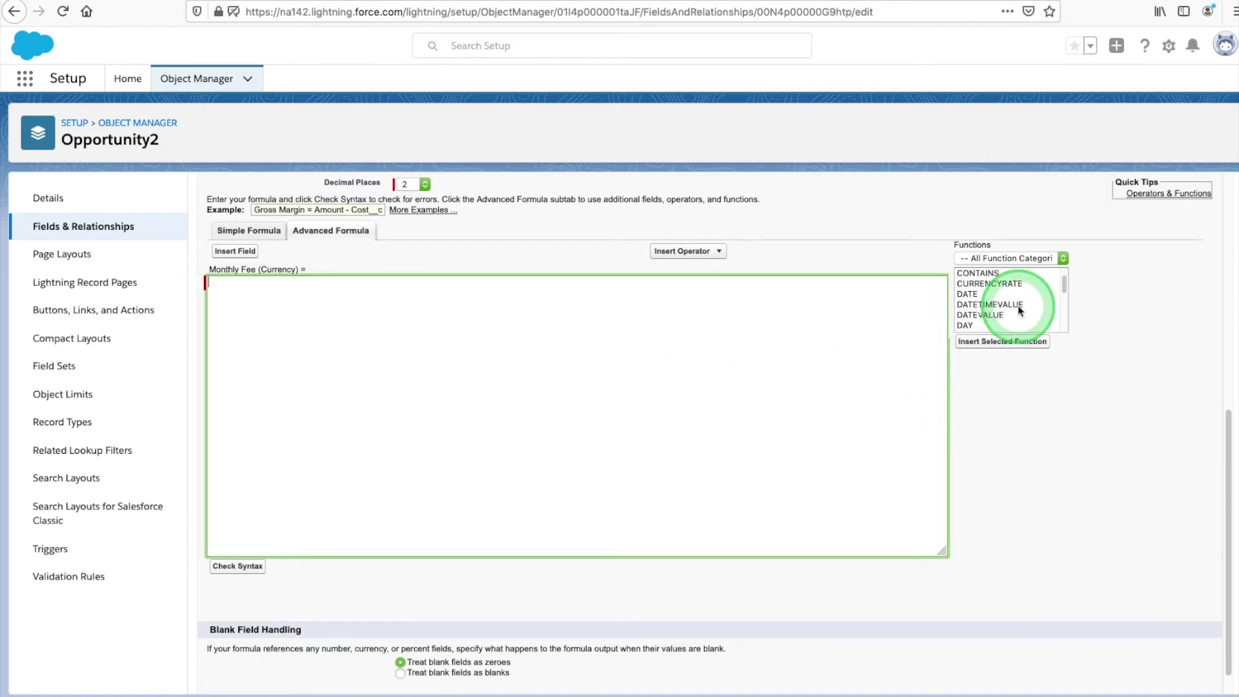
{"action": "scroll", "coordinate": [1020, 311], "scroll_direction": "up", "scroll_amount": 2}
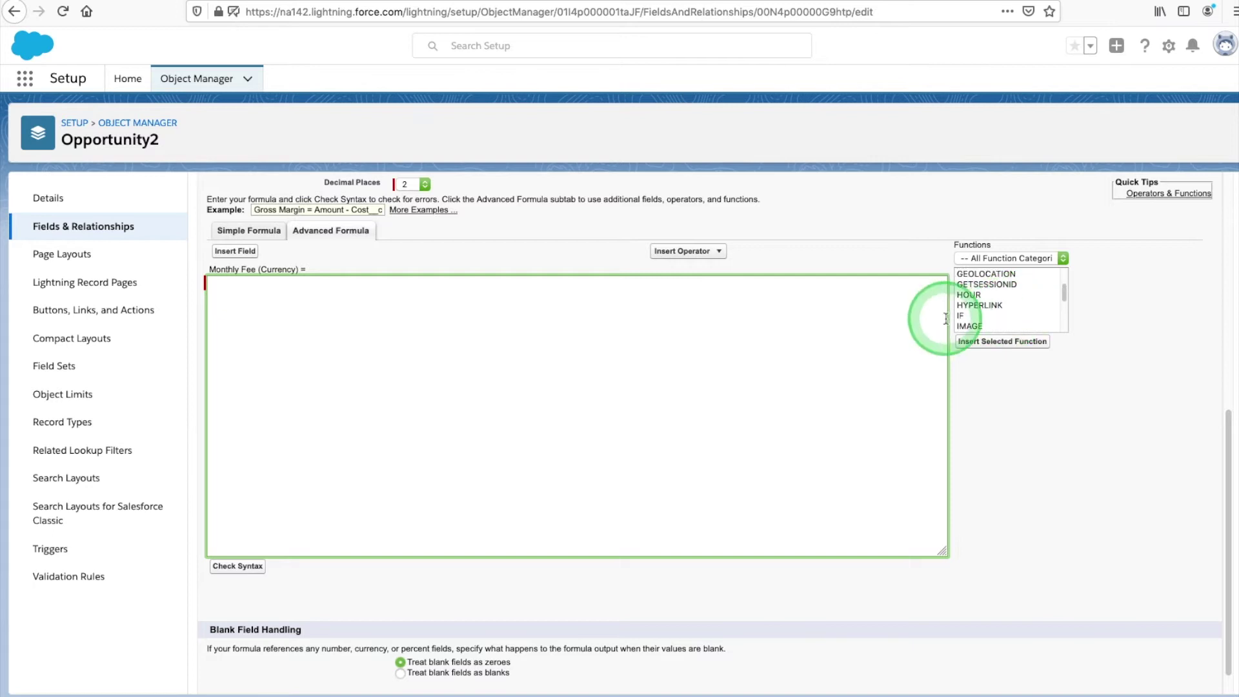
{"action": "left_click", "coordinate": [974, 316]}
{"action": "left_click", "coordinate": [977, 338]}
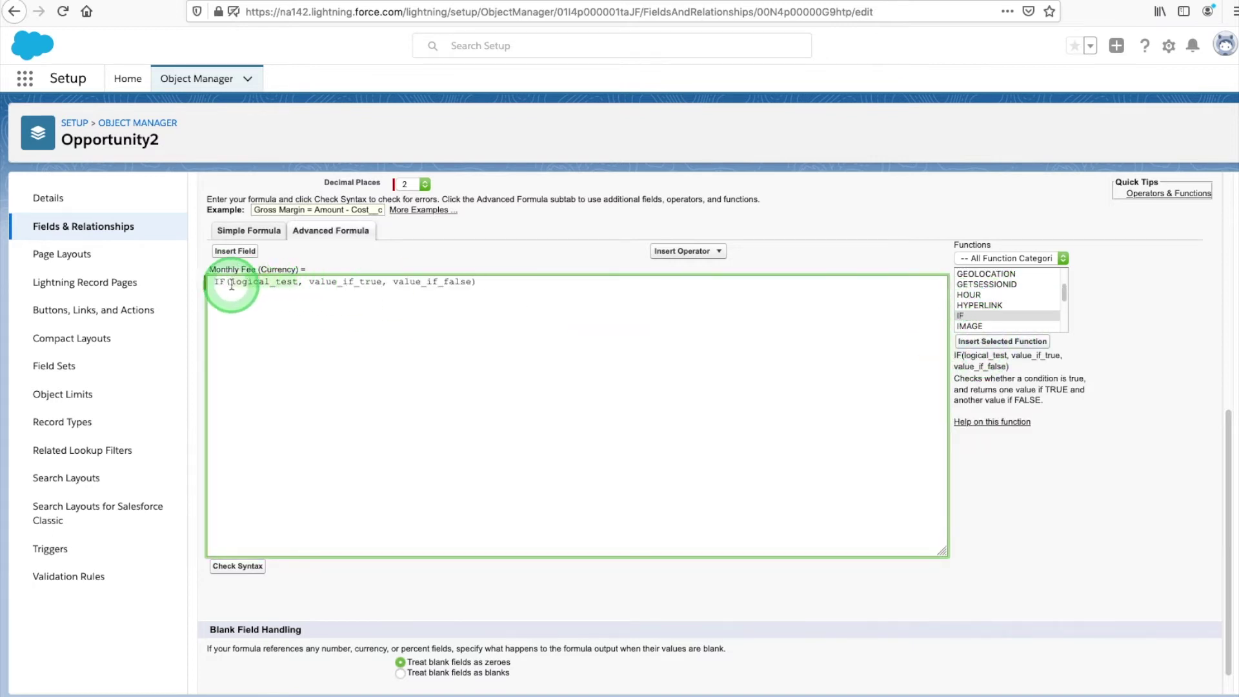
{"action": "double_click", "coordinate": [257, 280]}
{"action": "key", "text": "BackSpace"}
{"action": "left_click", "coordinate": [239, 251]}
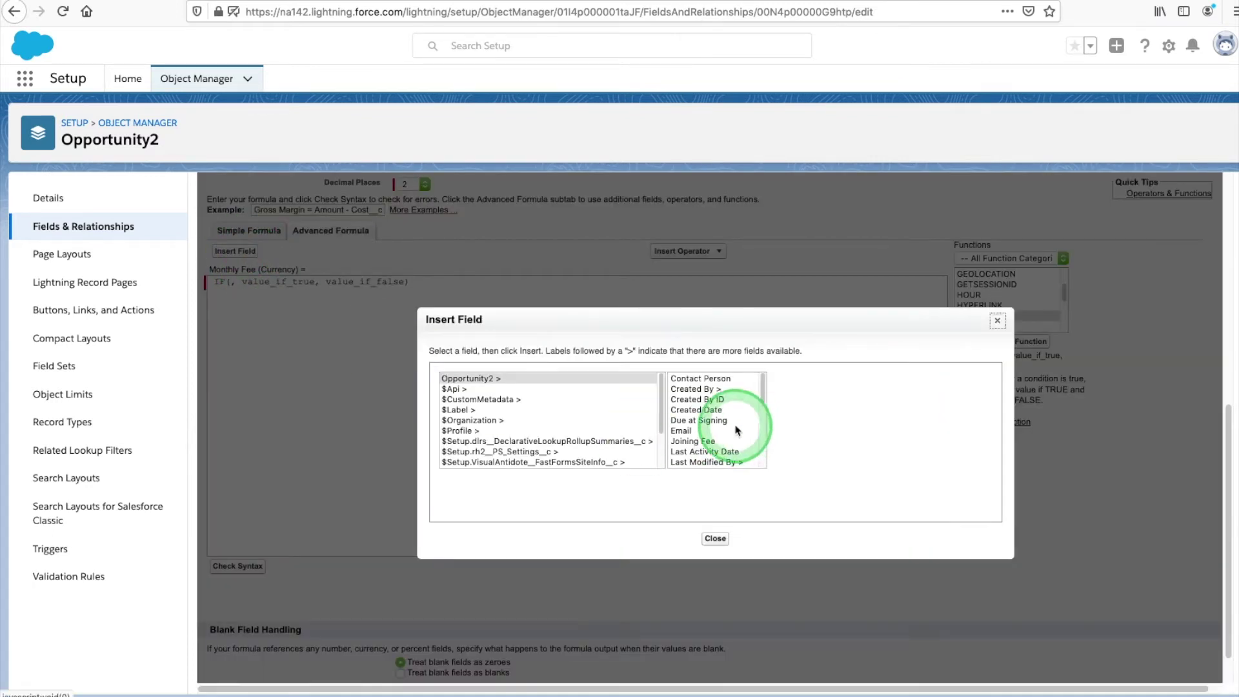
Step: Make the first IF charge 250 when Membership Duration = 12
{"action": "scroll", "coordinate": [713, 439], "scroll_direction": "down", "scroll_amount": 5}
{"action": "left_click", "coordinate": [712, 431]}
{"action": "left_click", "coordinate": [839, 448]}
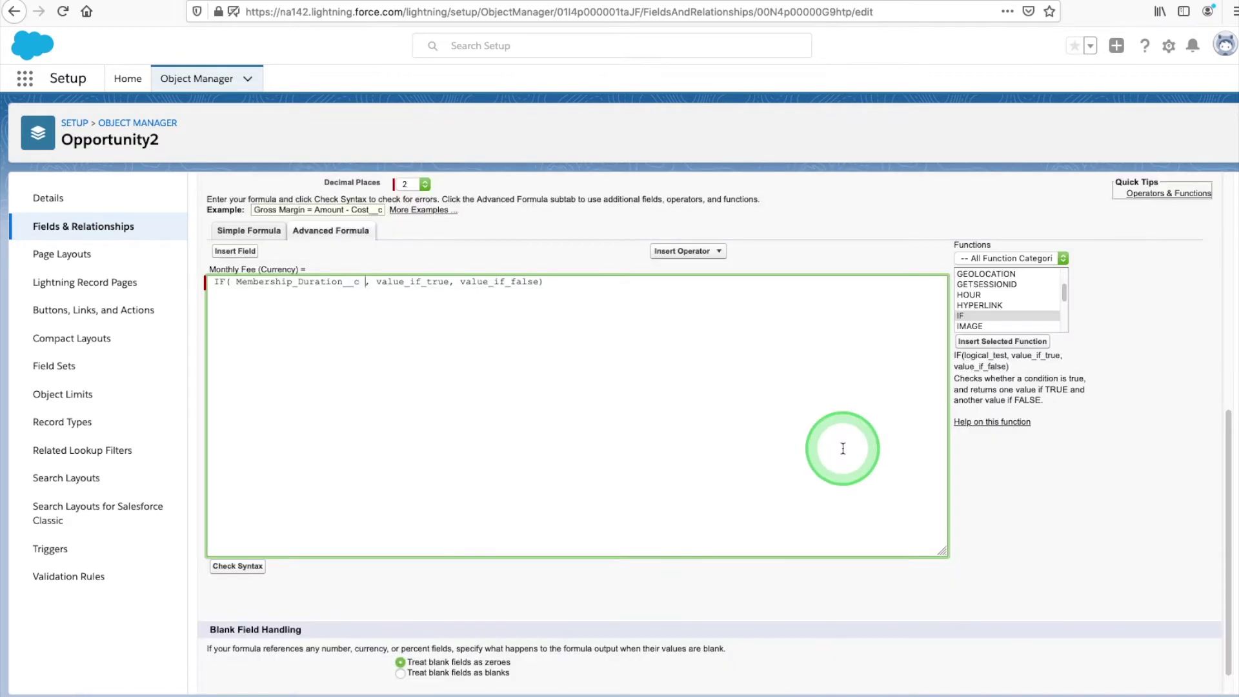
{"action": "type", "text": "= "}
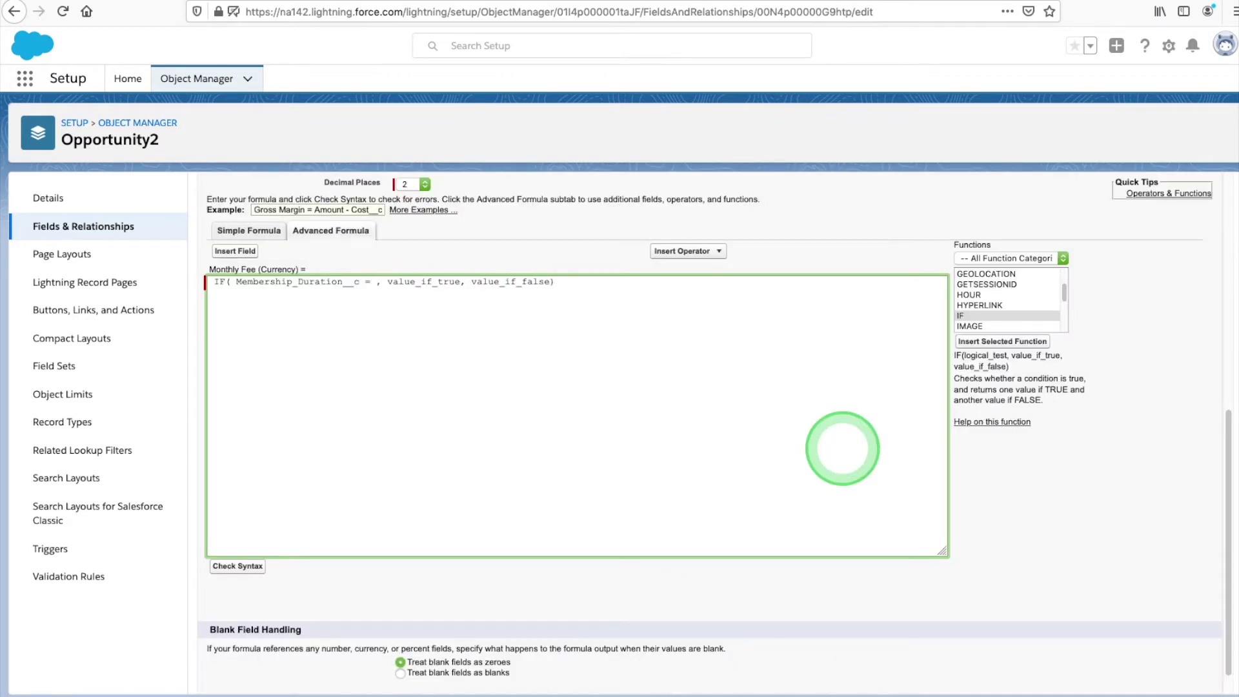
{"action": "type", "text": "12"}
{"action": "double_click", "coordinate": [439, 282]}
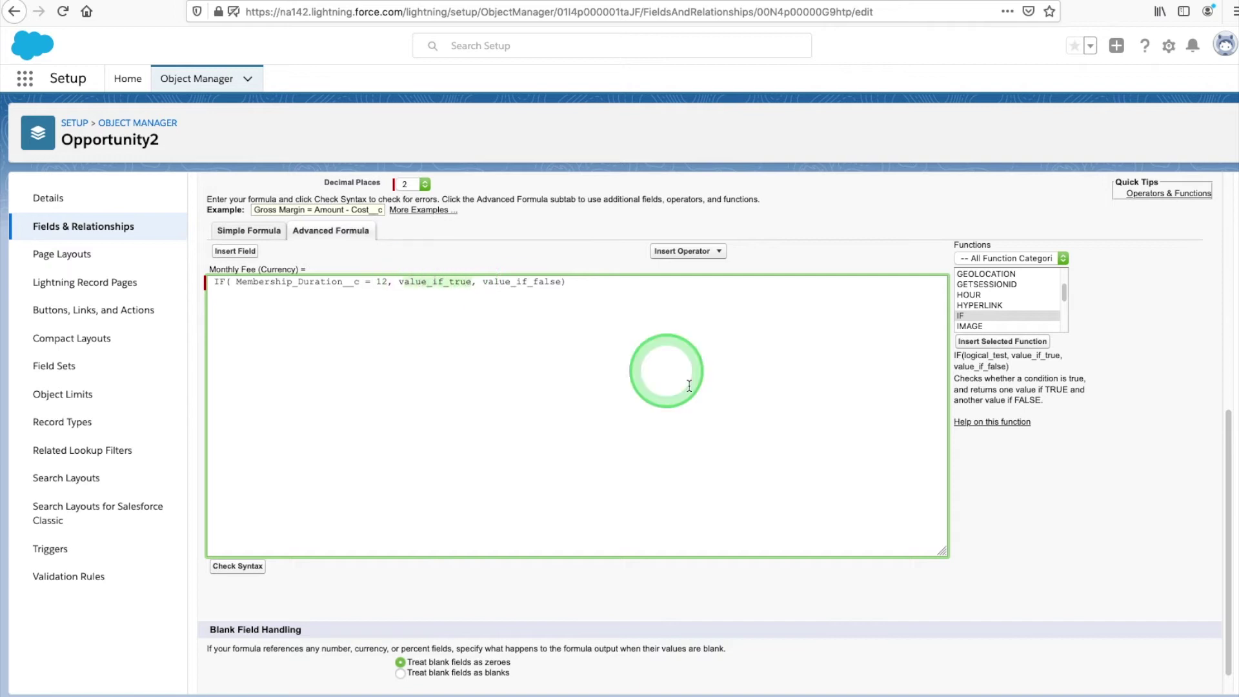
{"action": "type", "text": "250"}
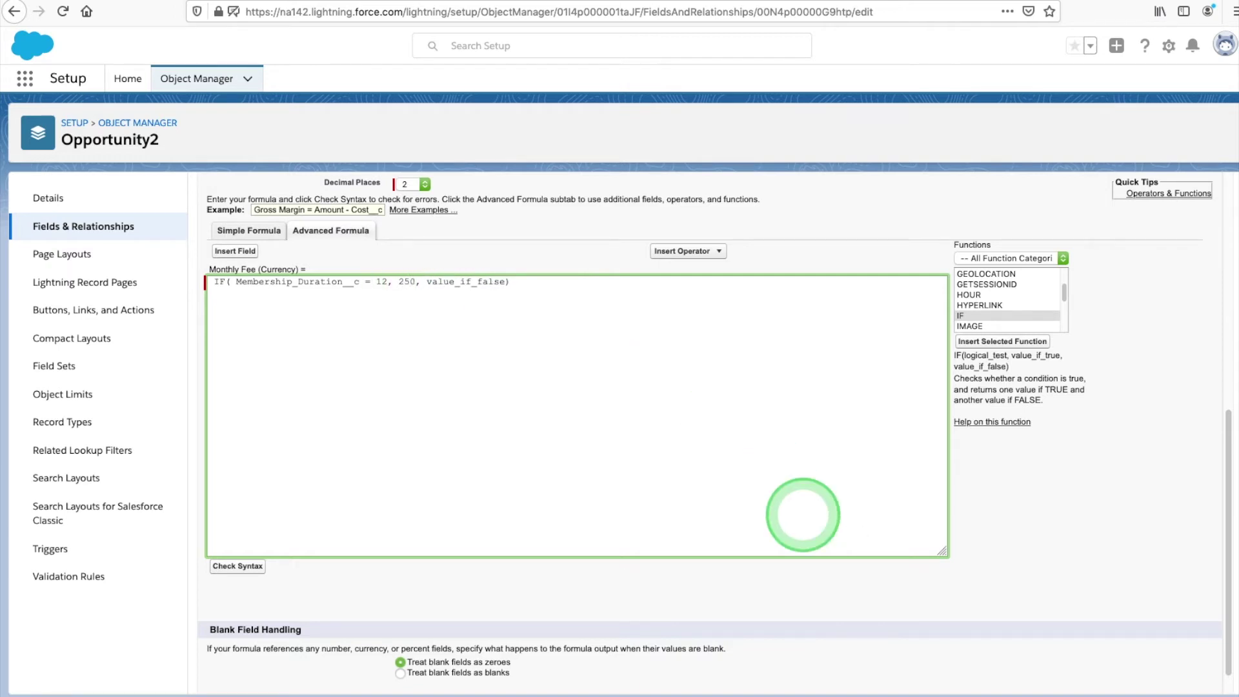
{"action": "key", "text": "Delete"}
{"action": "key", "text": "Delete"}
{"action": "key", "text": "Delete"}
{"action": "key", "text": "Delete"}
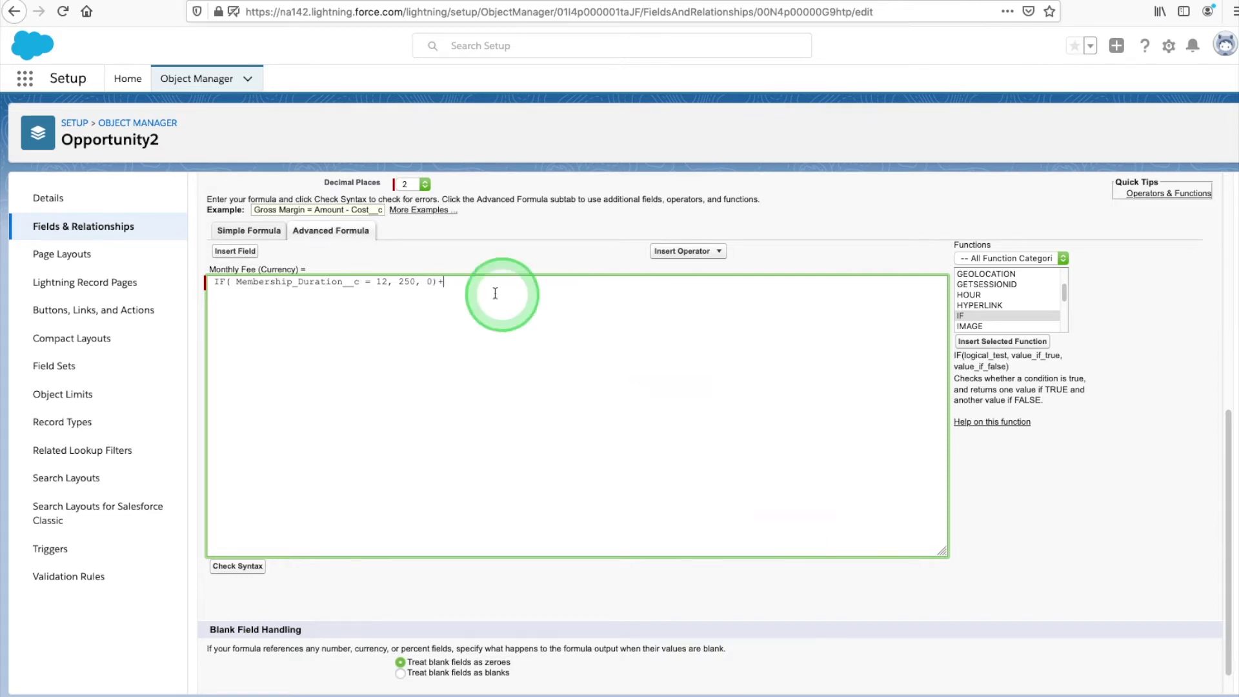
Step: Paste a second IF clause charging 275 for 8-month memberships
{"action": "type", "text": "IF( Membership_Duration__c = 12, 250, 0)"}
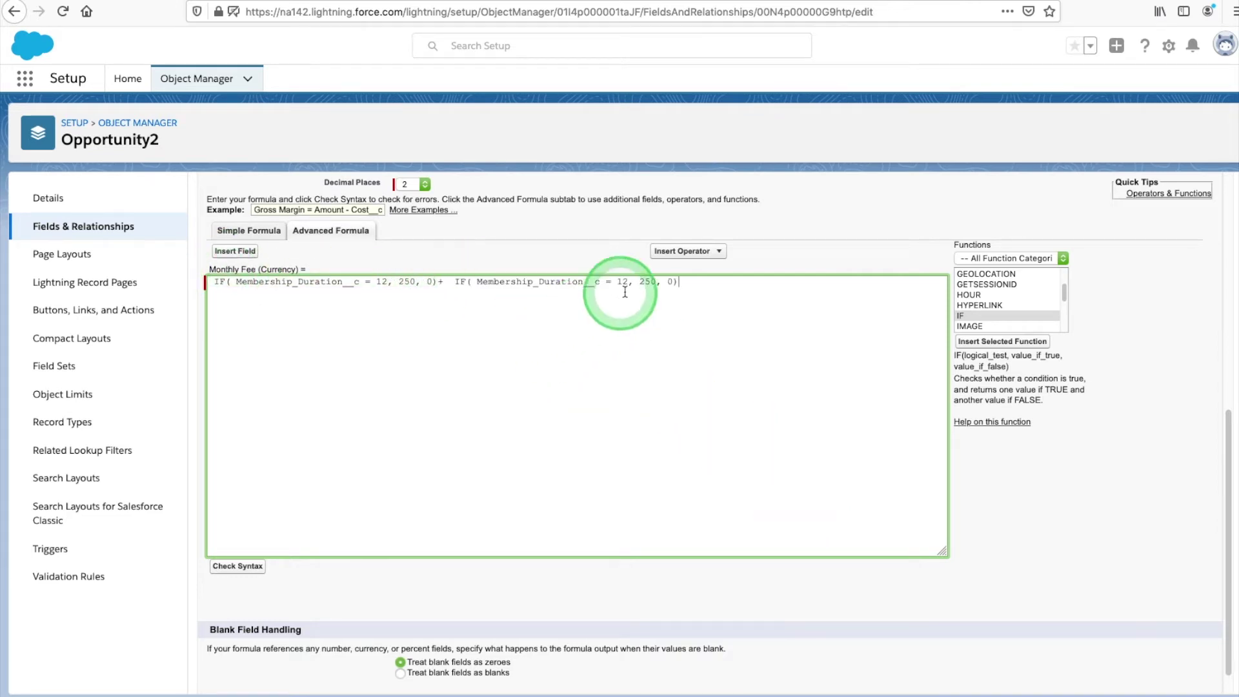
{"action": "key", "text": "BackSpace"}
{"action": "key", "text": "BackSpace"}
{"action": "type", "text": "8"}
{"action": "key", "text": "BackSpace"}
{"action": "key", "text": "BackSpace"}
{"action": "type", "text": "76"}
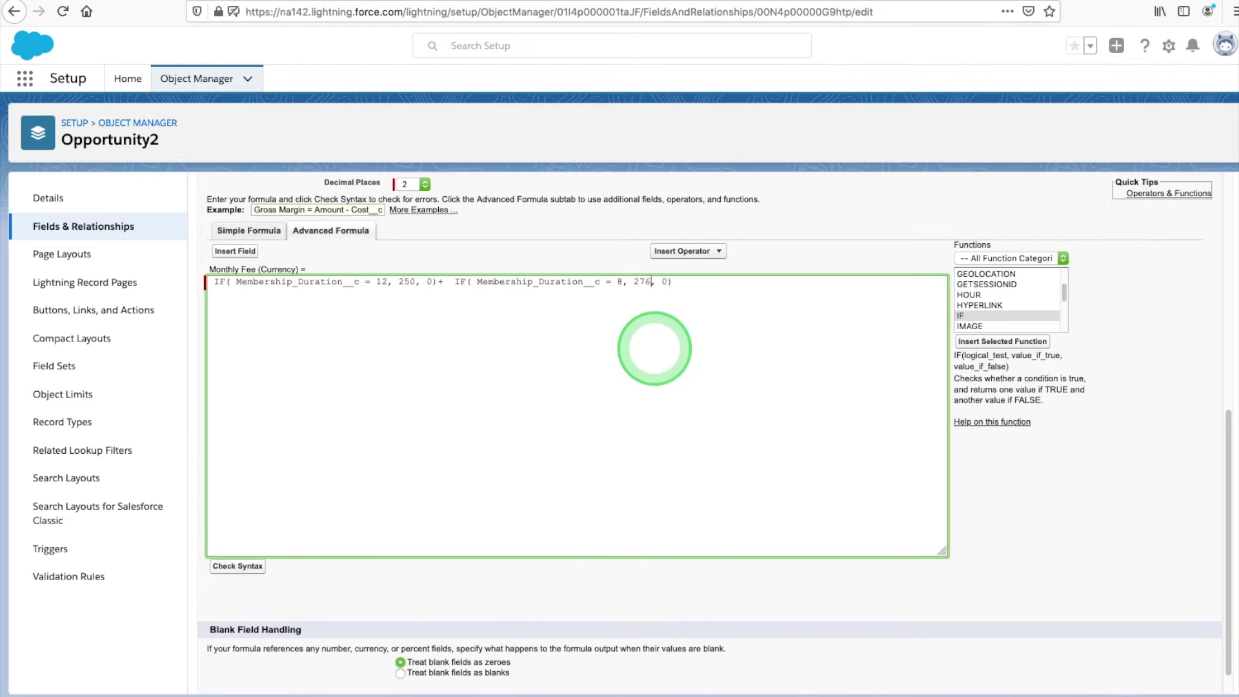
{"action": "type", "text": "275"}
Step: Append a third IF clause for 6 months and clear its 250 fee
{"action": "key", "text": "End"}
{"action": "type", "text": "+"}
{"action": "type", "text": "IF( Membership_Duration__c = 12, 250, 0)"}
{"action": "left_click", "coordinate": [847, 282]}
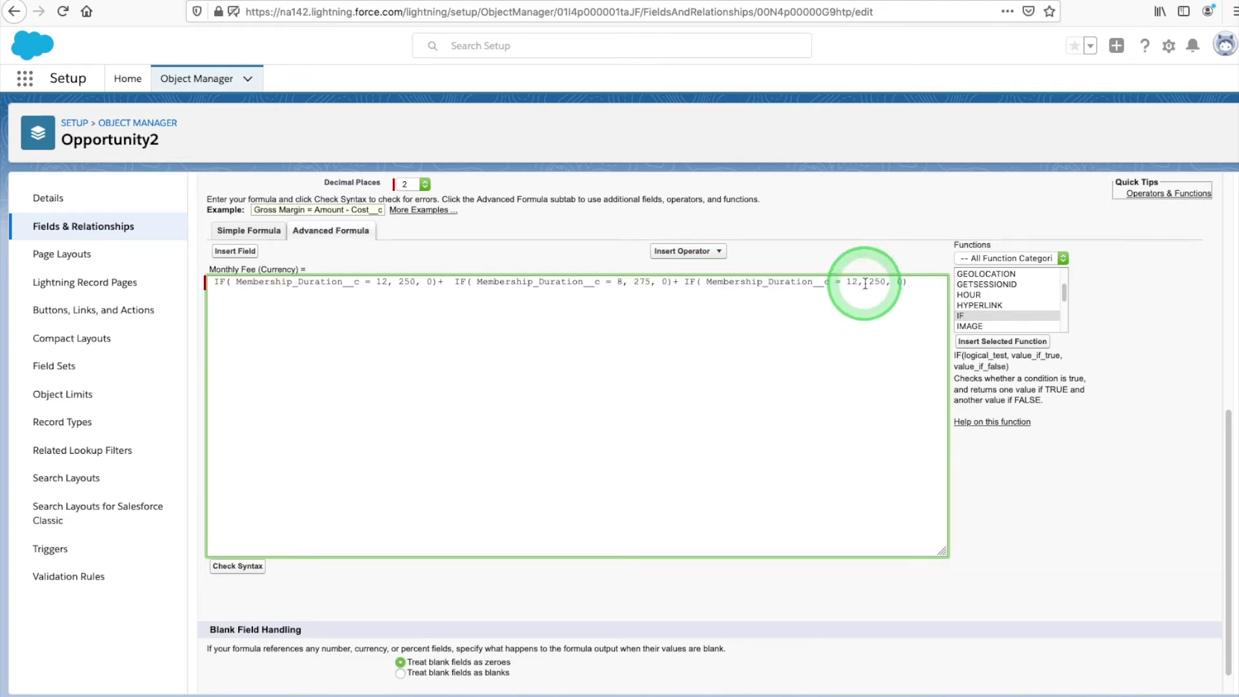
{"action": "key", "text": "BackSpace"}
{"action": "key", "text": "BackSpace"}
{"action": "type", "text": "6"}
{"action": "left_click", "coordinate": [879, 282]}
{"action": "key", "text": "BackSpace"}
{"action": "key", "text": "BackSpace"}
{"action": "key", "text": "BackSpace"}
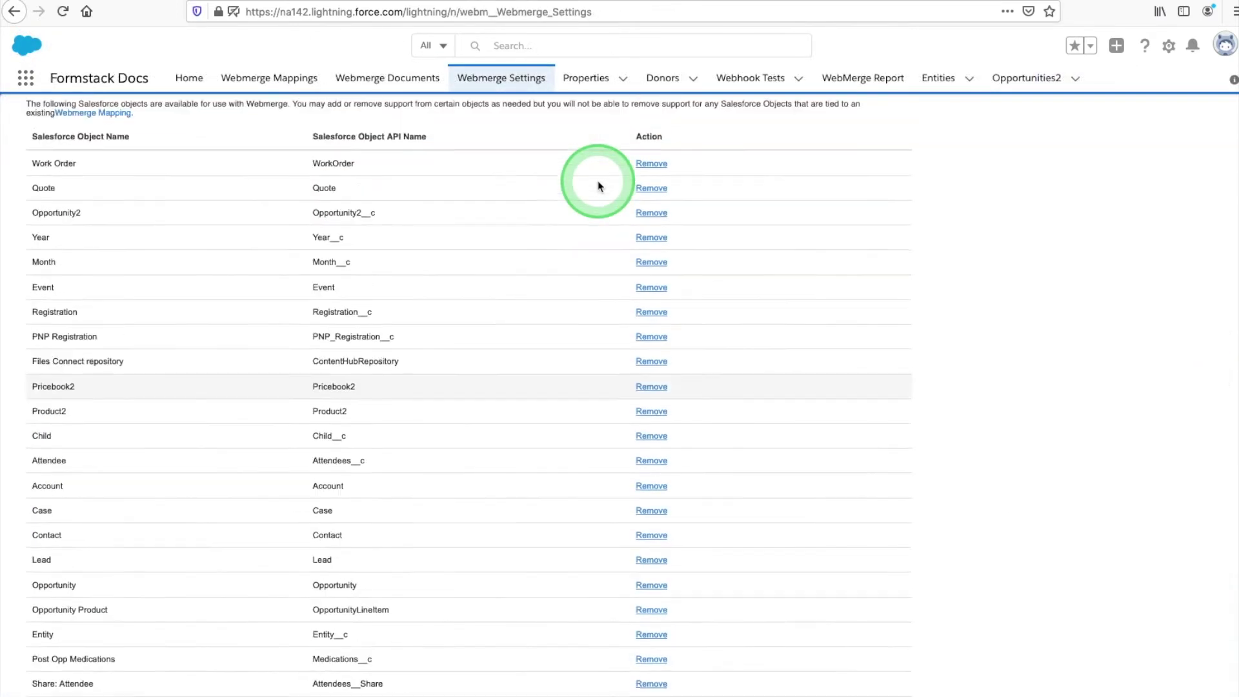
Step: Add a new supported object on Webmerge Settings, typing 'O' as its name
{"action": "scroll", "coordinate": [605, 185], "scroll_direction": "down", "scroll_amount": 7}
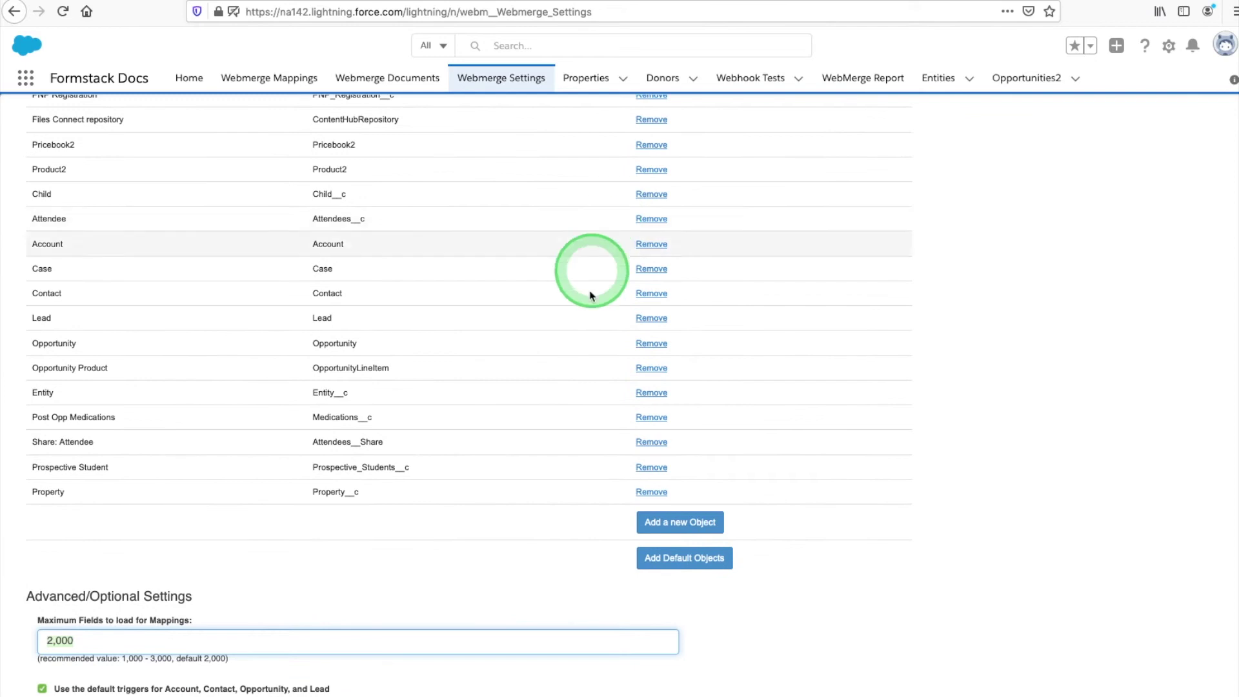
{"action": "left_click", "coordinate": [681, 524]}
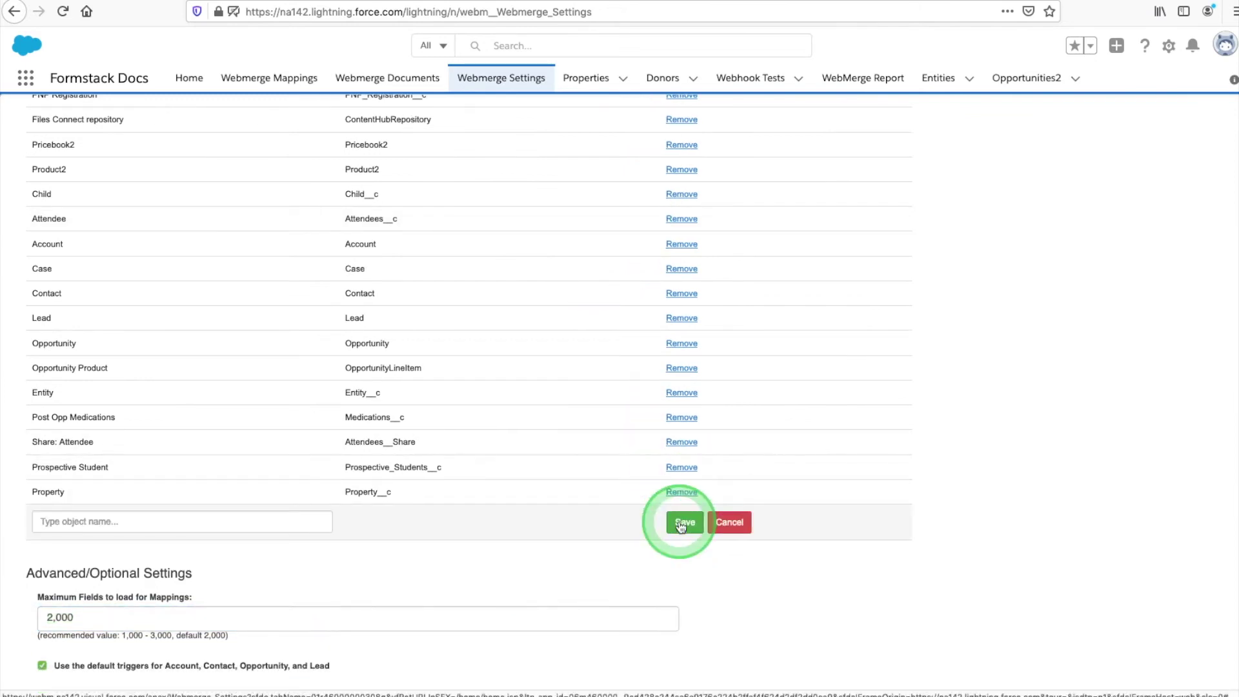
{"action": "left_click", "coordinate": [284, 527]}
{"action": "type", "text": "O"}
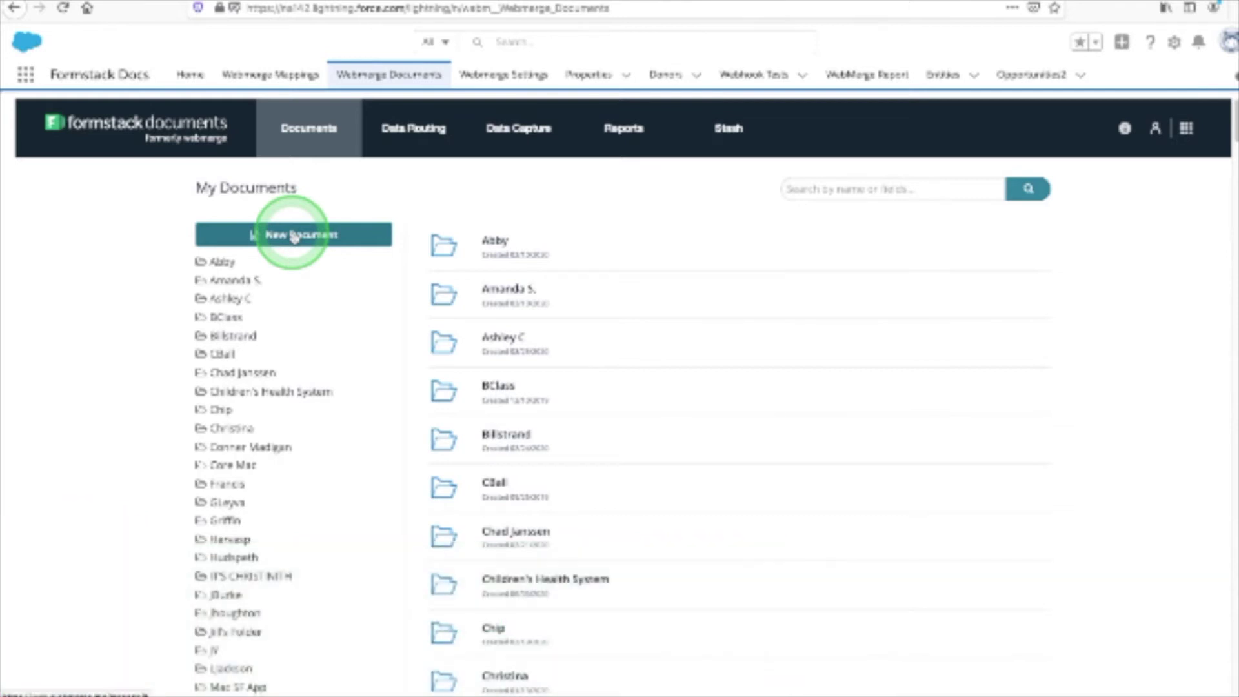
Step: Create a new document named 'Customer Contracts', built from scratch
{"action": "left_click", "coordinate": [294, 236]}
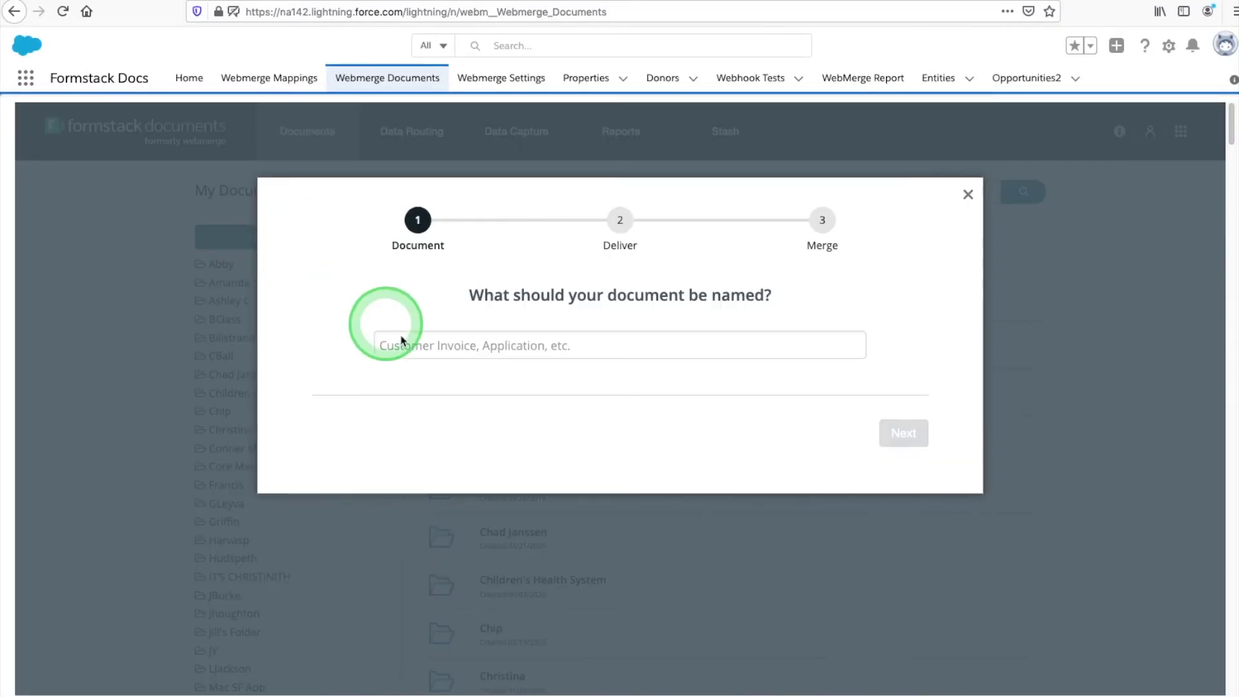
{"action": "left_click", "coordinate": [409, 345]}
{"action": "type", "text": "Customer"}
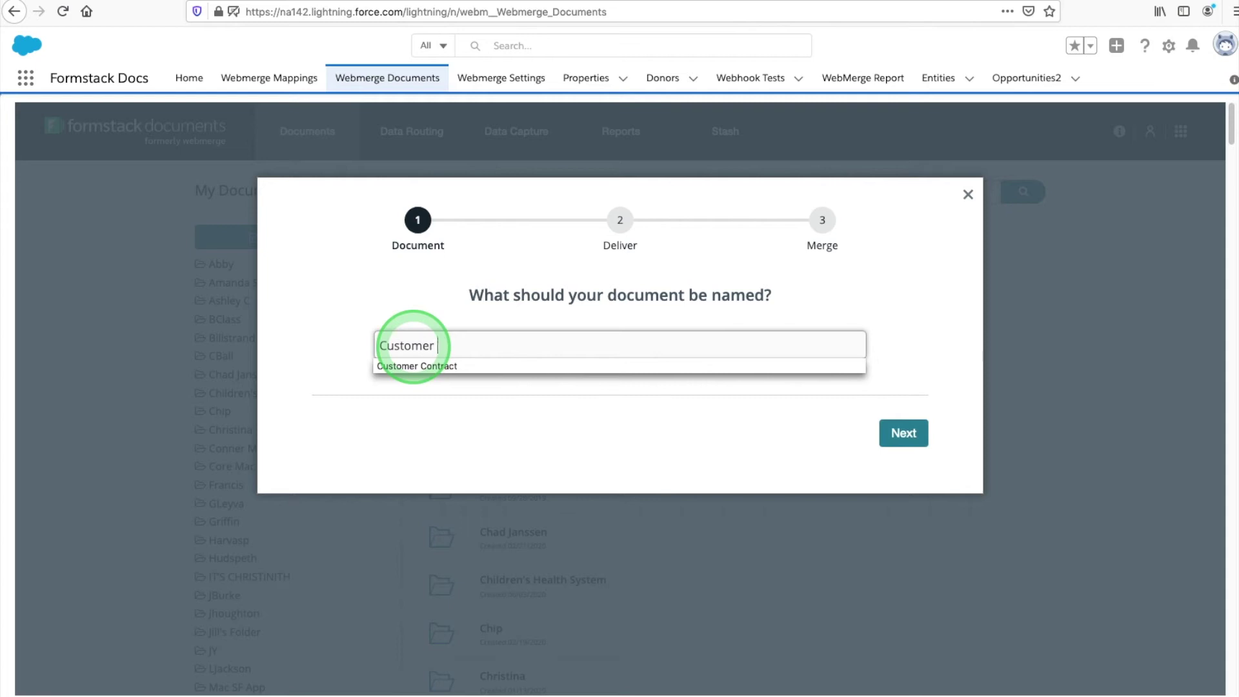
{"action": "type", "text": " Contr"}
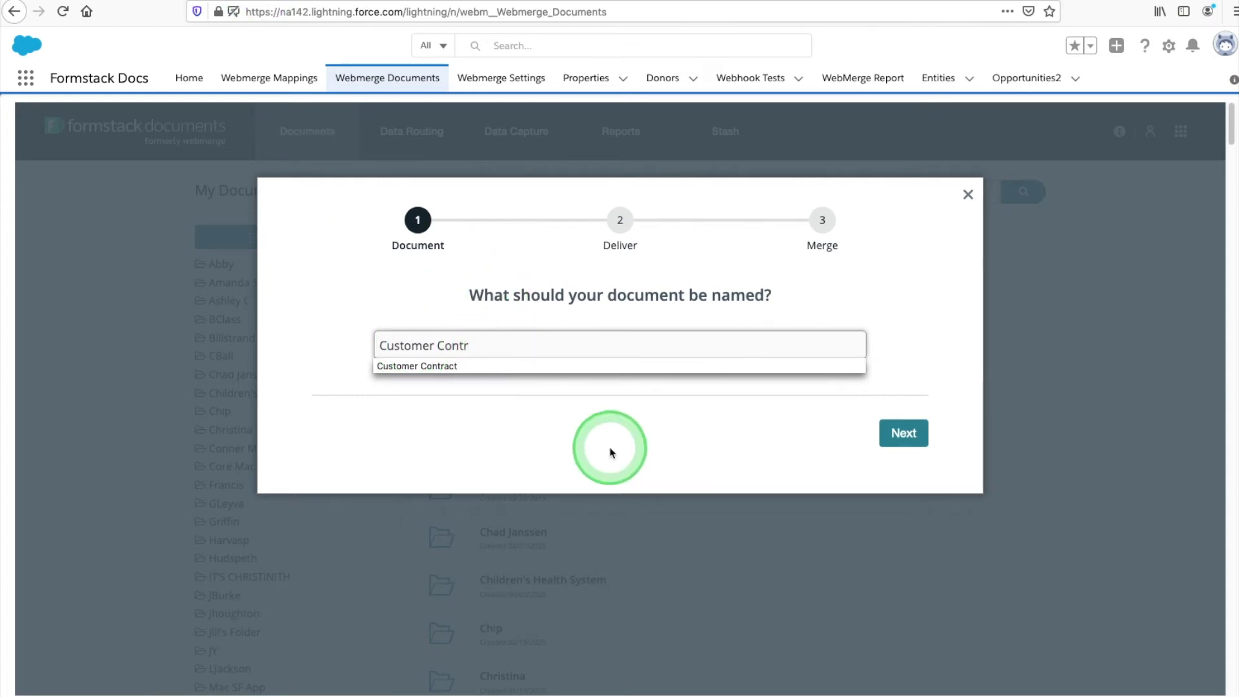
{"action": "type", "text": "acts"}
{"action": "left_click", "coordinate": [903, 433]}
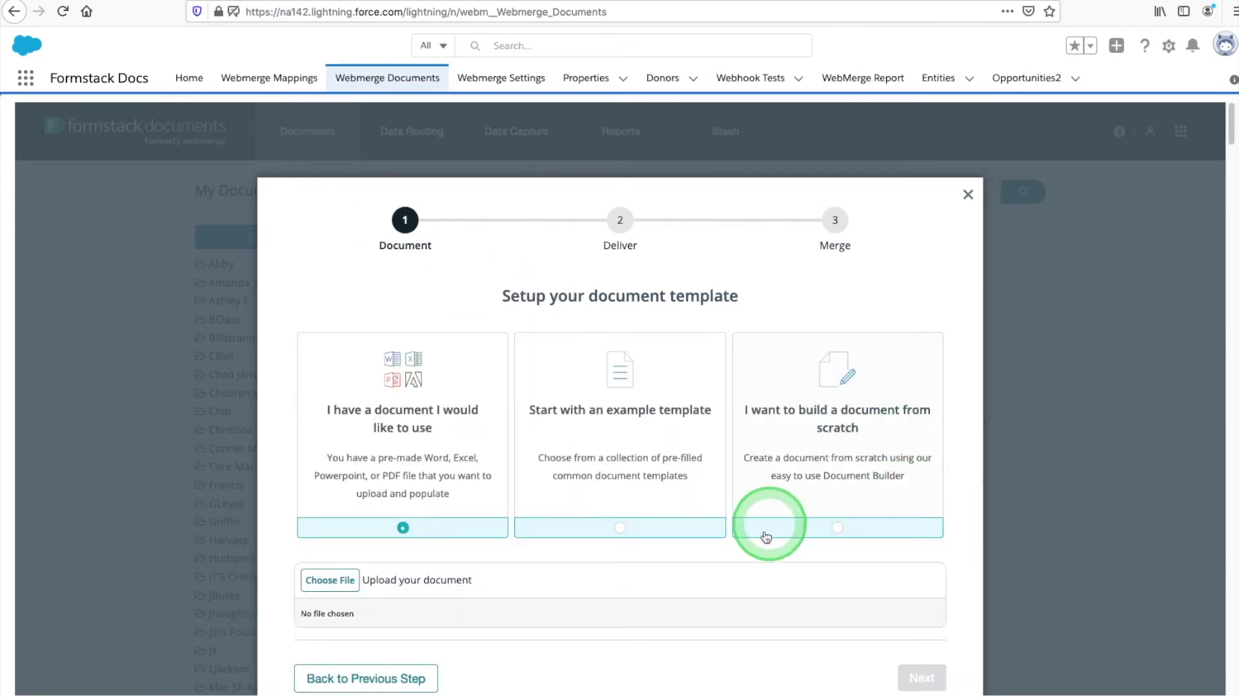
{"action": "left_click", "coordinate": [844, 536]}
{"action": "scroll", "coordinate": [865, 529], "scroll_direction": "down", "scroll_amount": 1}
{"action": "left_click", "coordinate": [930, 543]}
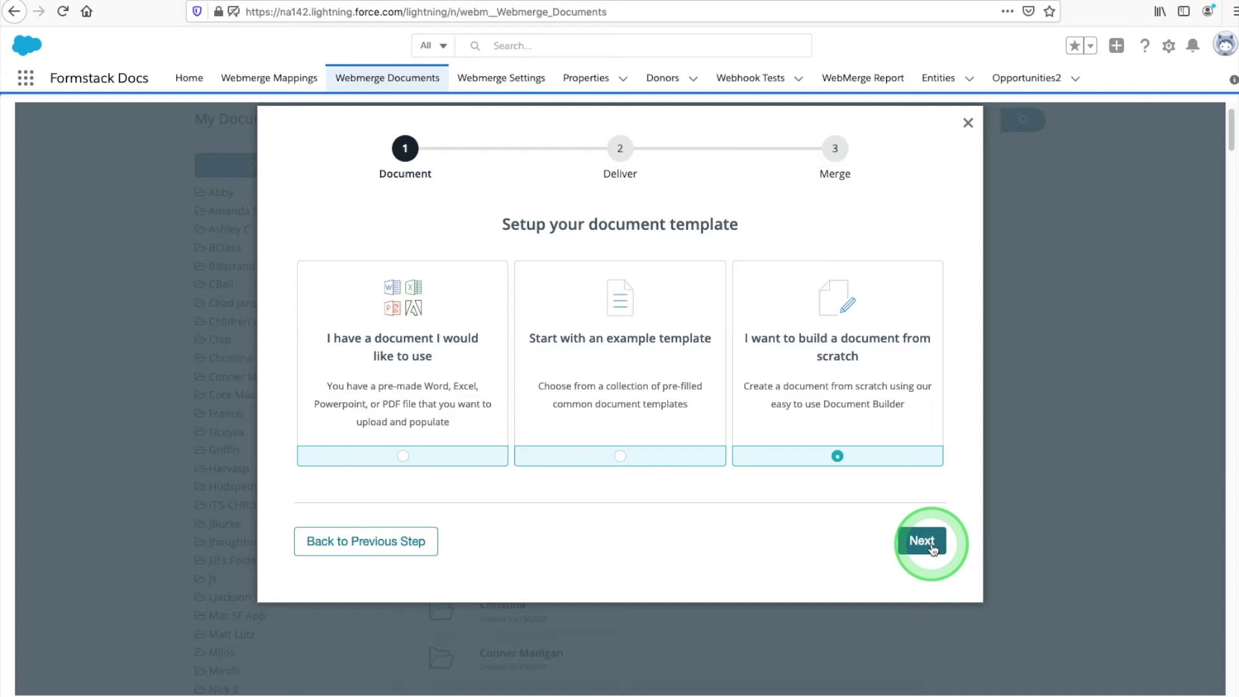
Step: Add Other 3rd Party Delivery, use a data collection form, and finish the document
{"action": "left_click", "coordinate": [931, 547]}
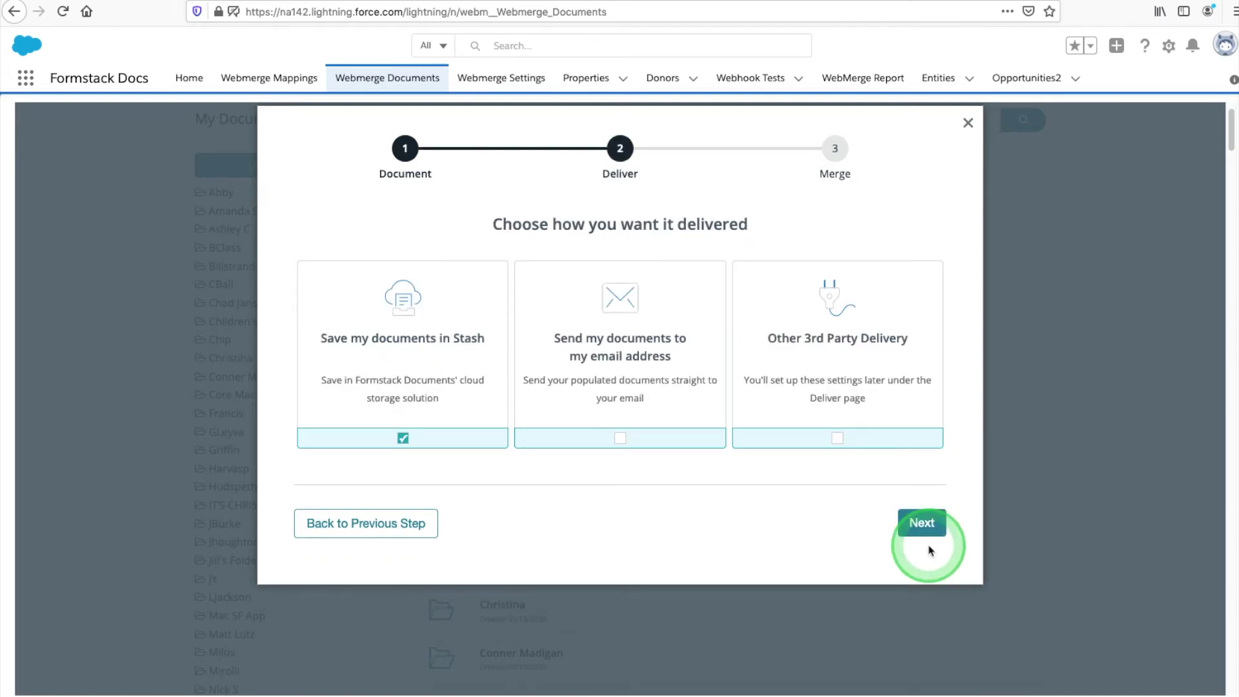
{"action": "left_click", "coordinate": [837, 438]}
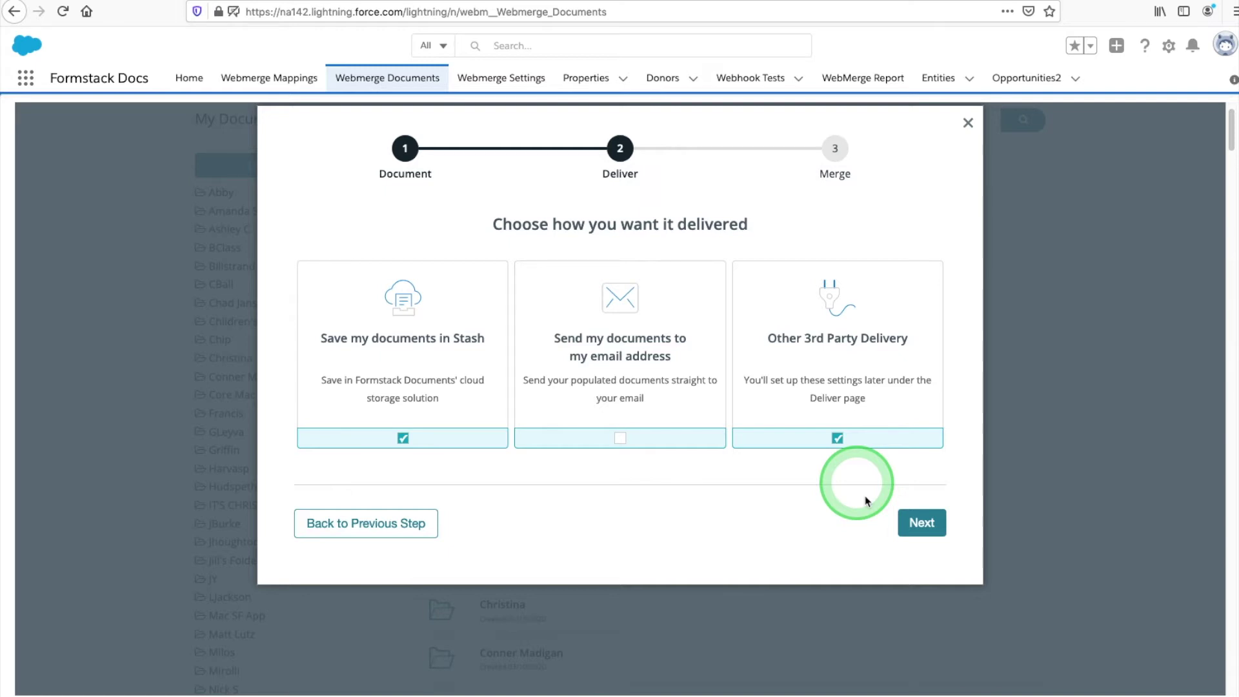
{"action": "left_click", "coordinate": [920, 522]}
{"action": "left_click", "coordinate": [838, 439]}
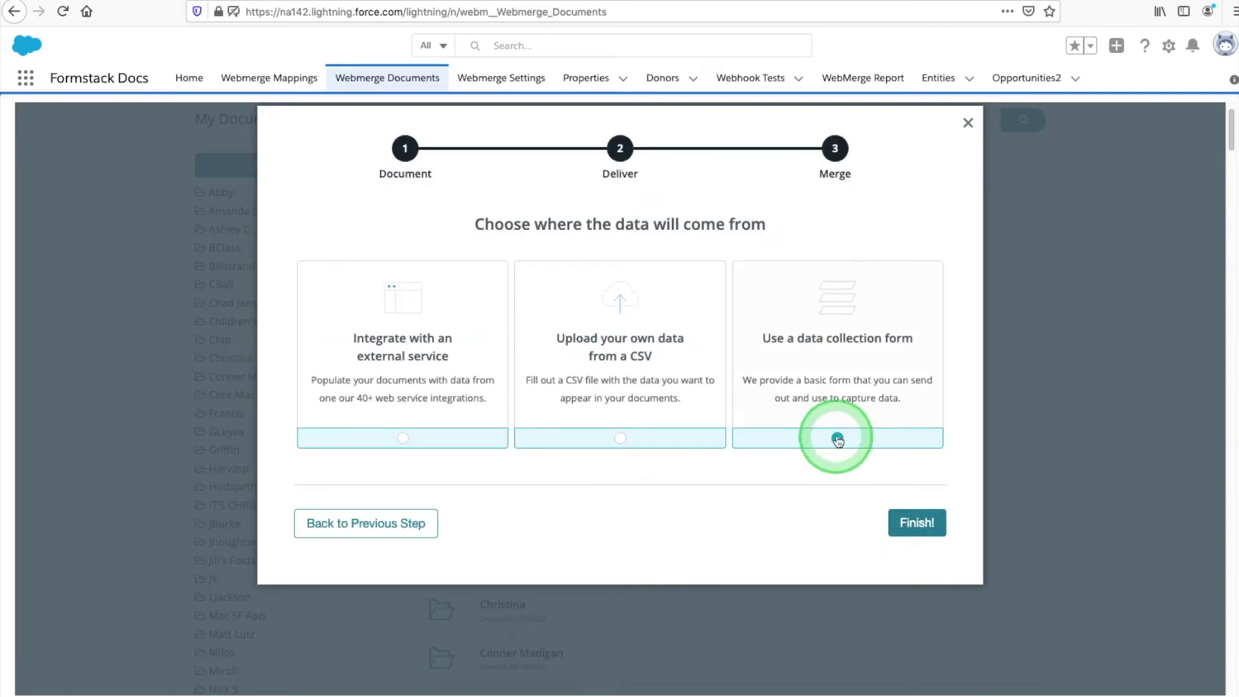
{"action": "left_click", "coordinate": [920, 525]}
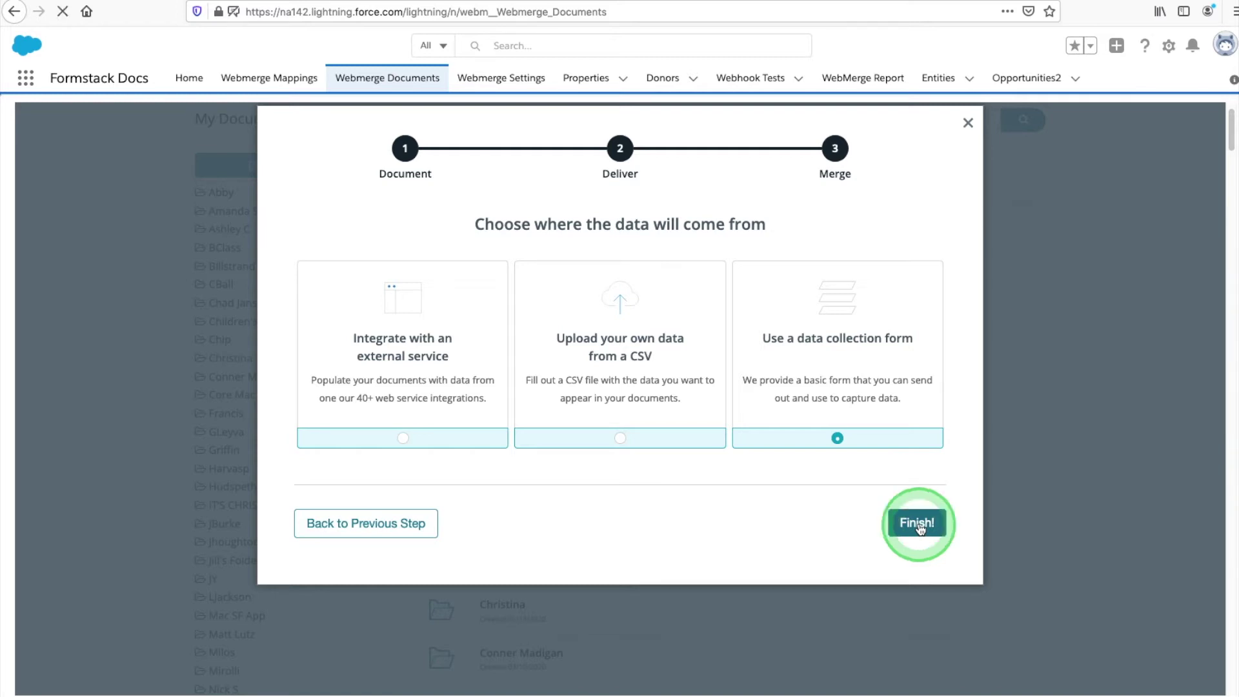
{"action": "left_click", "coordinate": [723, 399]}
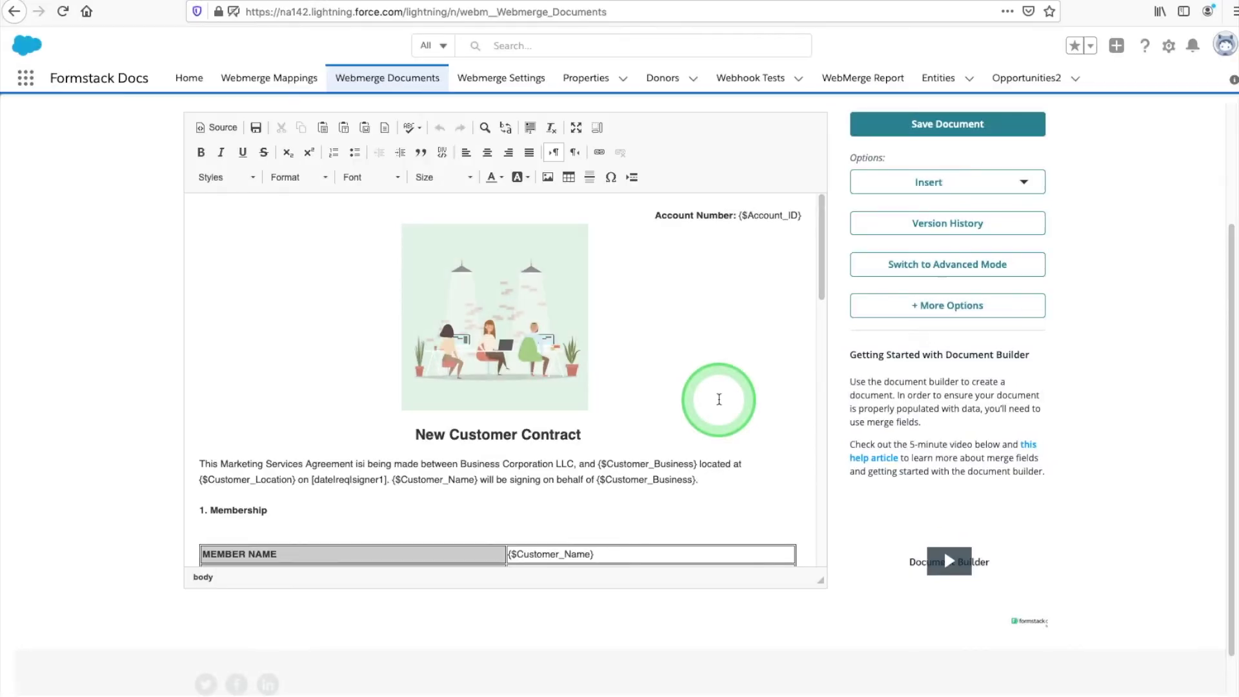
Step: Insert a Formstack Sign initials tag for signer1 into the contract
{"action": "scroll", "coordinate": [723, 400], "scroll_direction": "down", "scroll_amount": 3}
{"action": "scroll", "coordinate": [722, 401], "scroll_direction": "down", "scroll_amount": 1}
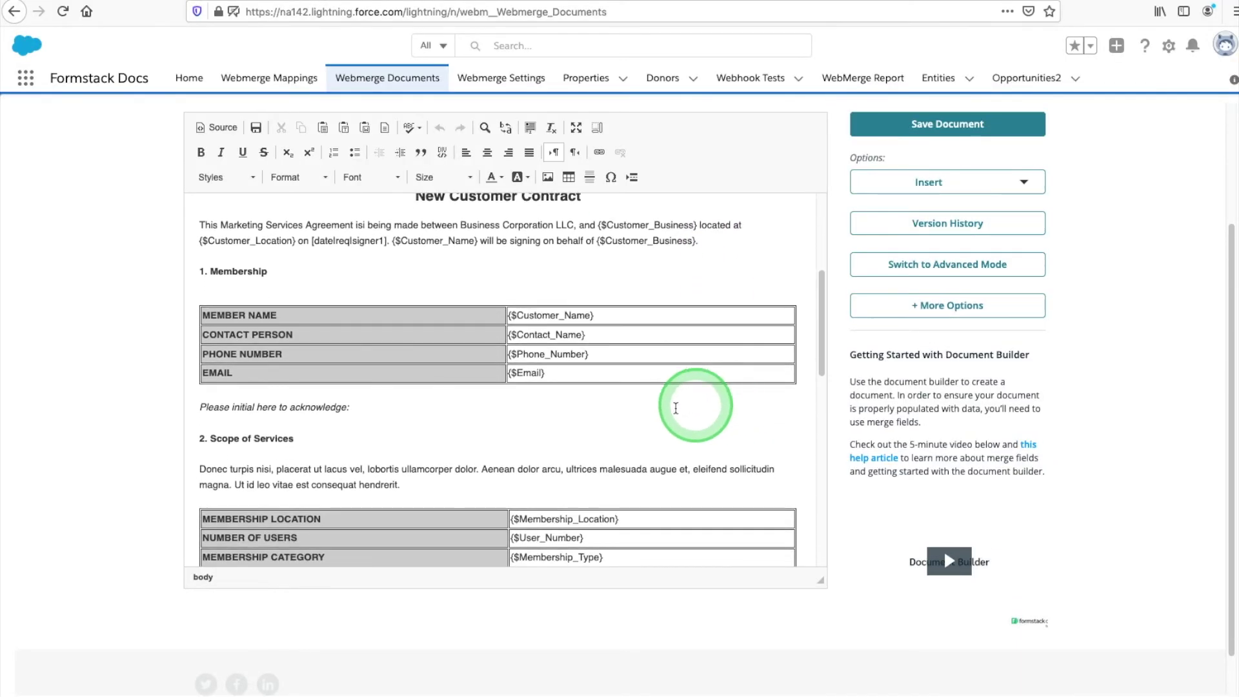
{"action": "left_click", "coordinate": [981, 186]}
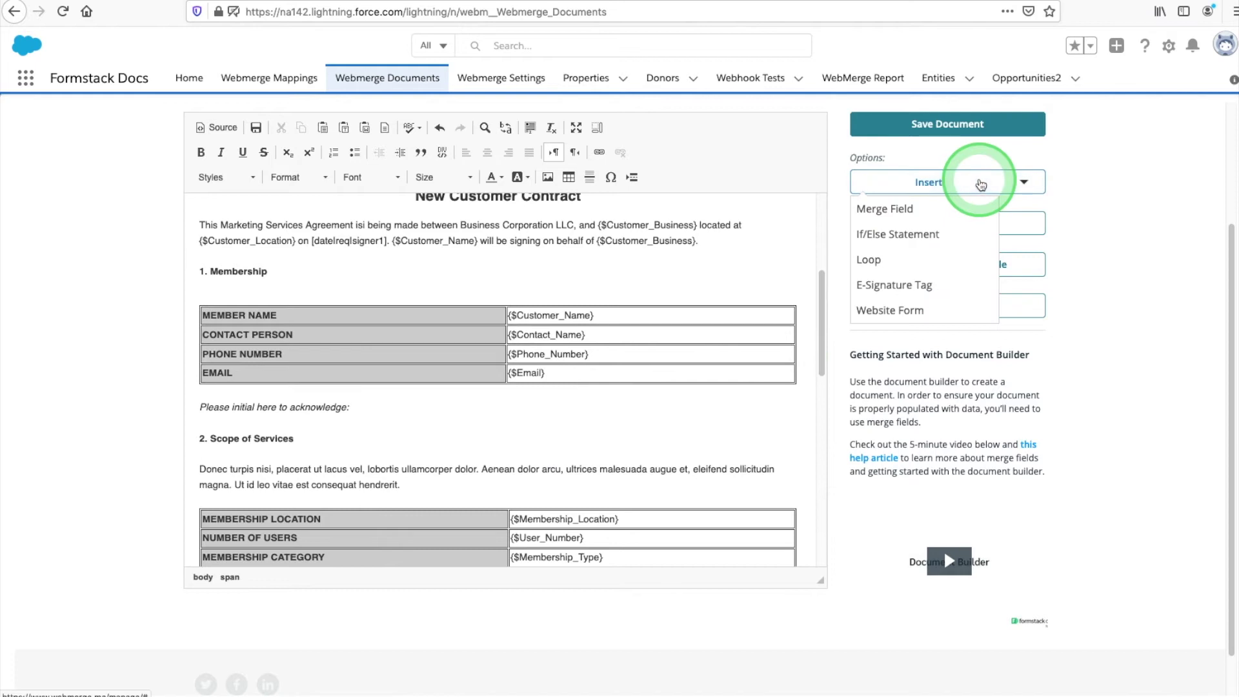
{"action": "left_click", "coordinate": [935, 290]}
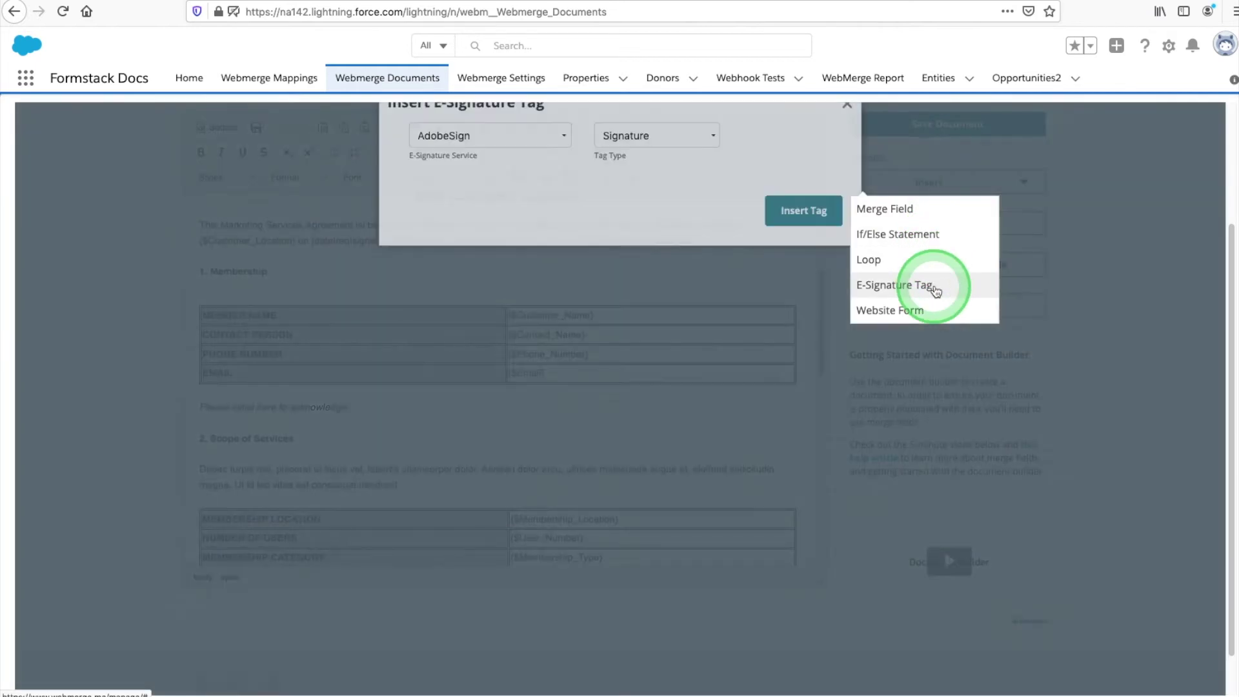
{"action": "left_click", "coordinate": [541, 227]}
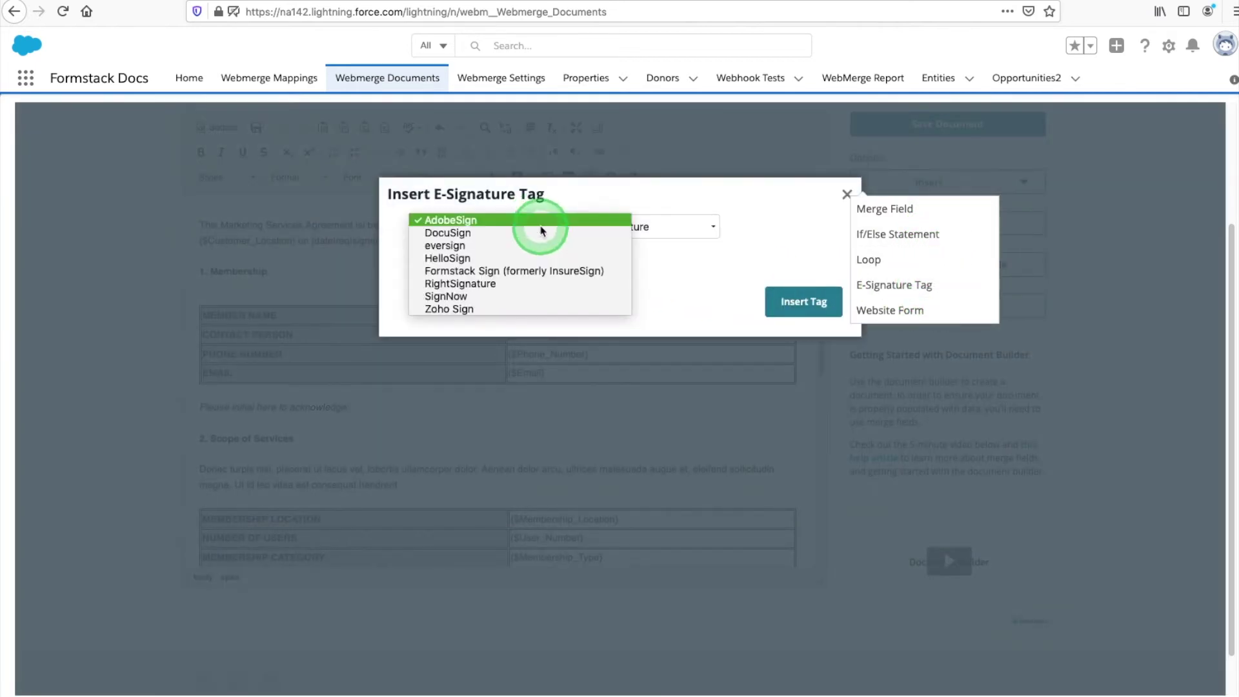
{"action": "left_click", "coordinate": [545, 271]}
{"action": "left_click", "coordinate": [719, 232]}
{"action": "left_click", "coordinate": [710, 233]}
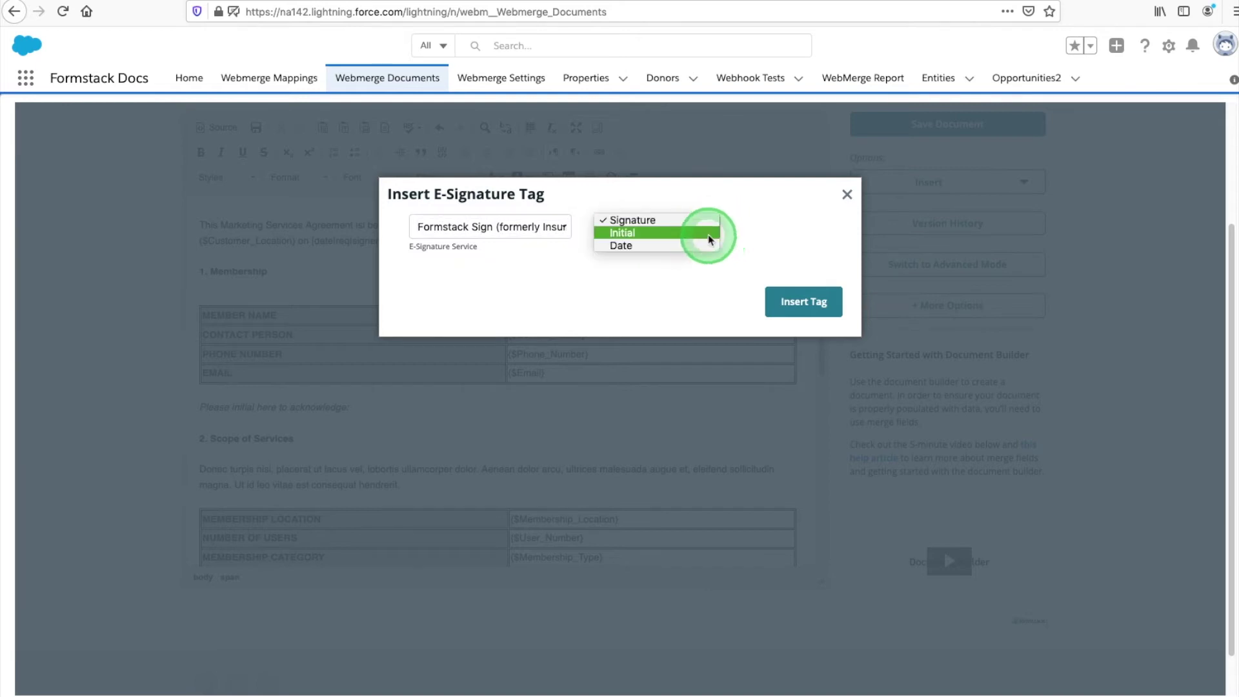
{"action": "left_click", "coordinate": [804, 302]}
Step: Hide the [initial|req|signer1] tag by colouring it white
{"action": "left_click", "coordinate": [463, 415]}
{"action": "left_click_drag", "start_coordinate": [463, 415], "coordinate": [353, 410]}
{"action": "left_click", "coordinate": [338, 202]}
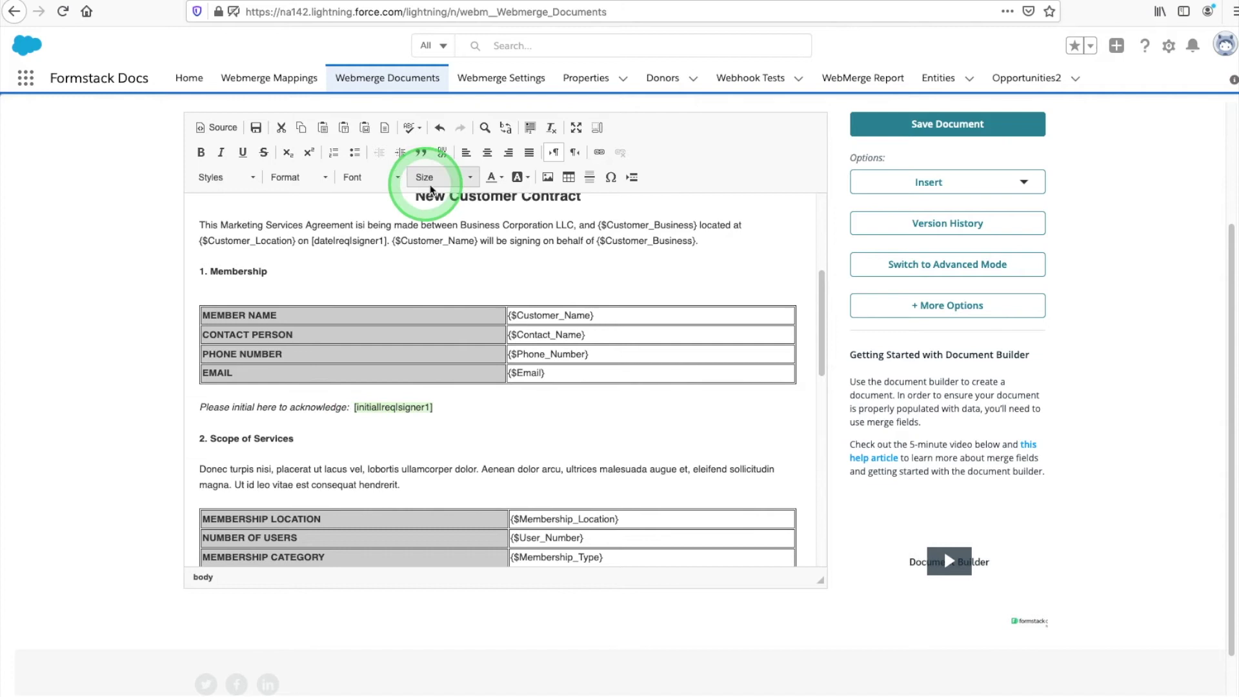
{"action": "left_click", "coordinate": [496, 178]}
{"action": "left_click", "coordinate": [533, 226]}
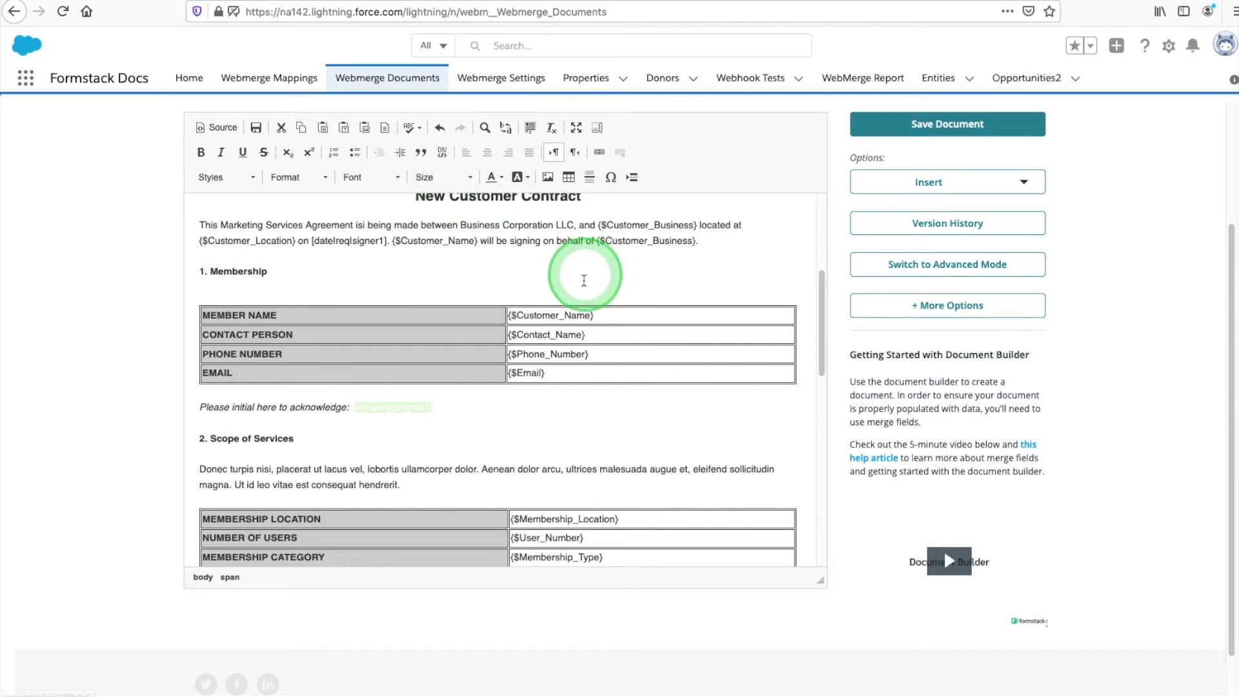
Step: Add a white [sig|req|signer1] signature tag above the signature line
{"action": "scroll", "coordinate": [553, 493], "scroll_direction": "down", "scroll_amount": 15}
{"action": "left_click", "coordinate": [201, 385]}
{"action": "left_click", "coordinate": [952, 134]}
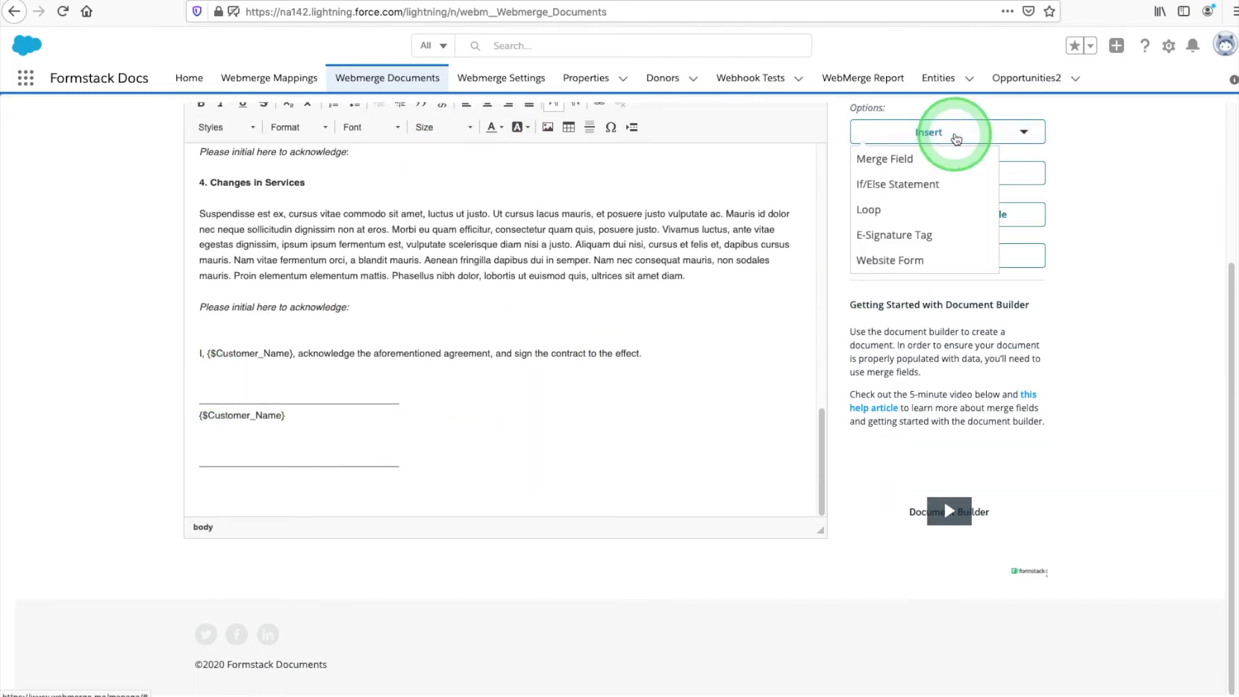
{"action": "left_click", "coordinate": [928, 237]}
{"action": "left_click", "coordinate": [657, 227]}
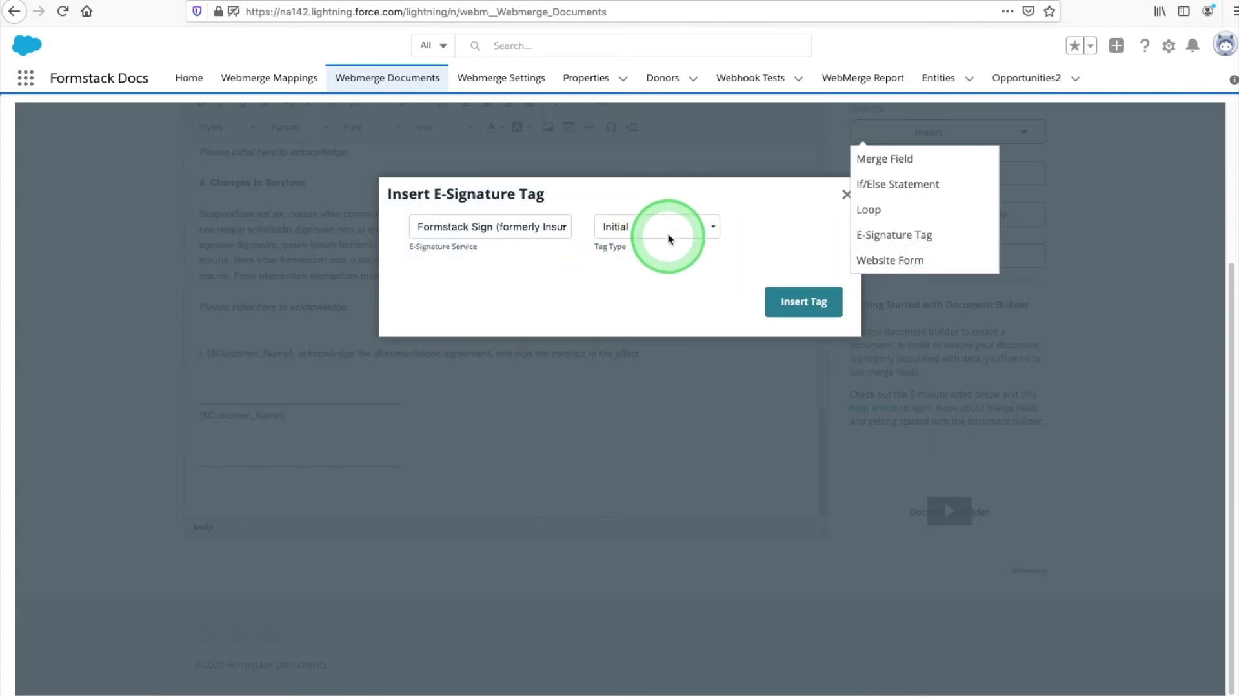
{"action": "left_click", "coordinate": [645, 208]}
{"action": "left_click", "coordinate": [803, 301]}
{"action": "left_click_drag", "start_coordinate": [409, 374], "coordinate": [199, 387]}
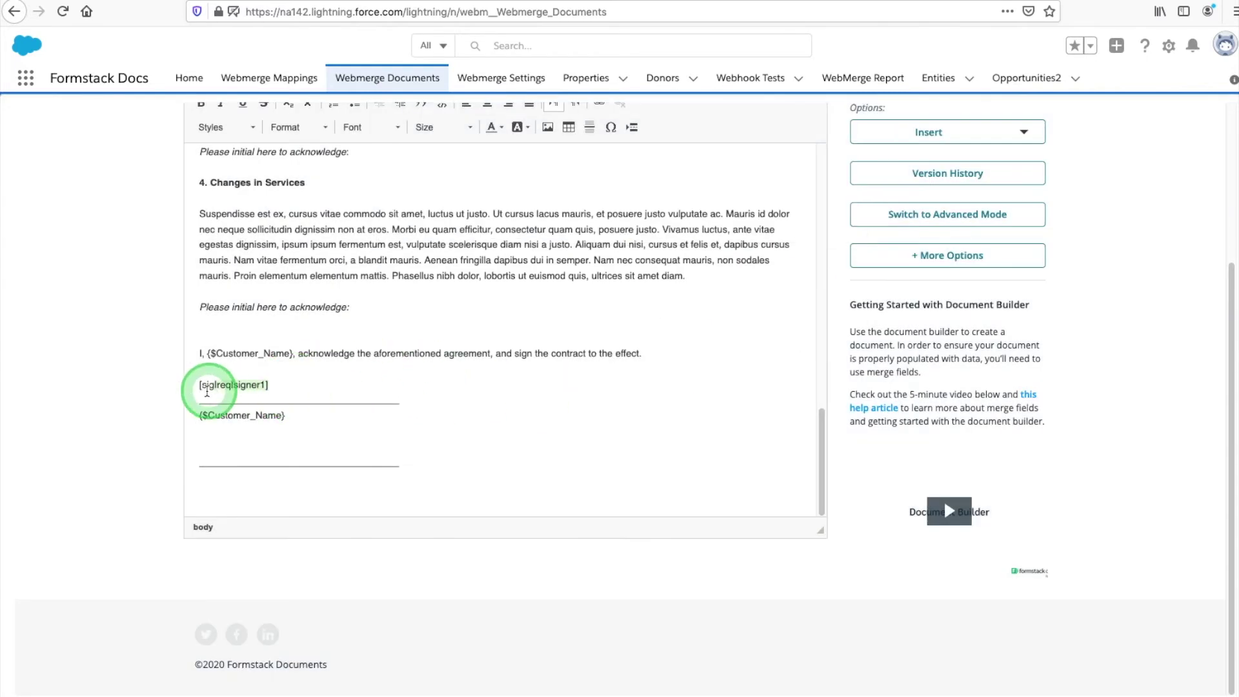
{"action": "left_click", "coordinate": [493, 127]}
{"action": "left_click", "coordinate": [571, 209]}
Step: Add a white [date|req|signer1] date tag and save the Customer Contract
{"action": "left_click", "coordinate": [945, 132]}
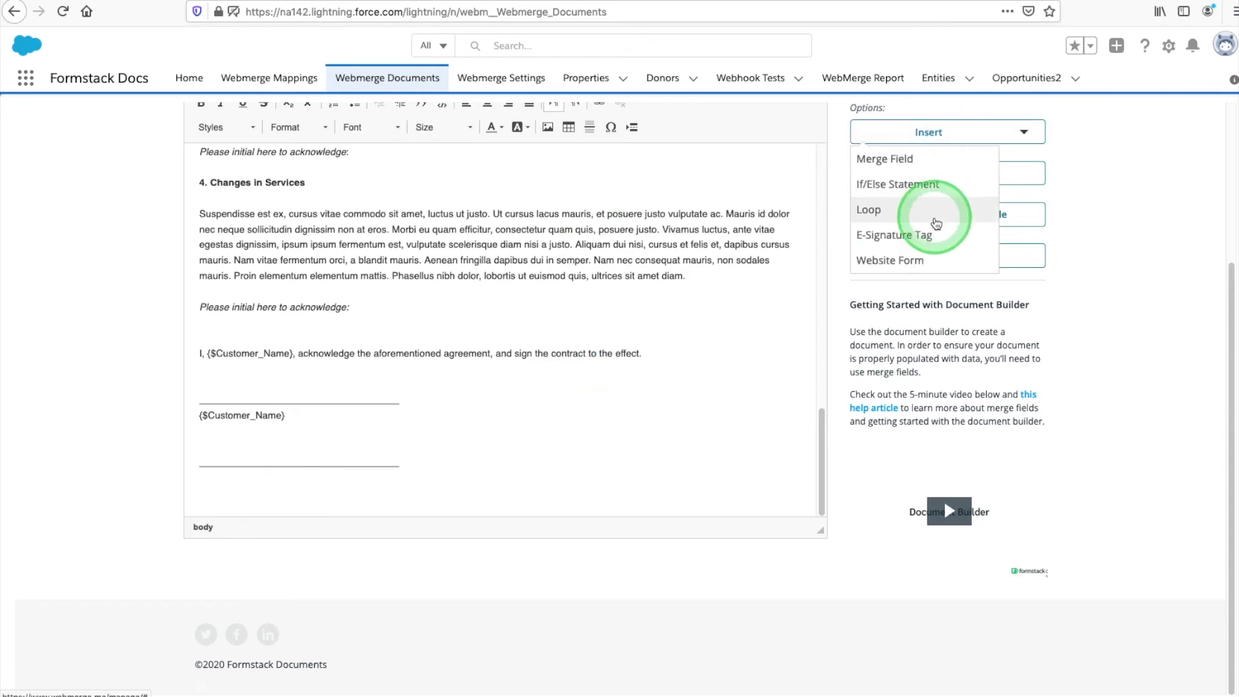
{"action": "left_click", "coordinate": [917, 235]}
{"action": "left_click", "coordinate": [620, 261]}
{"action": "left_click", "coordinate": [804, 301]}
{"action": "left_click_drag", "start_coordinate": [284, 448], "coordinate": [199, 449]}
{"action": "left_click", "coordinate": [492, 126]}
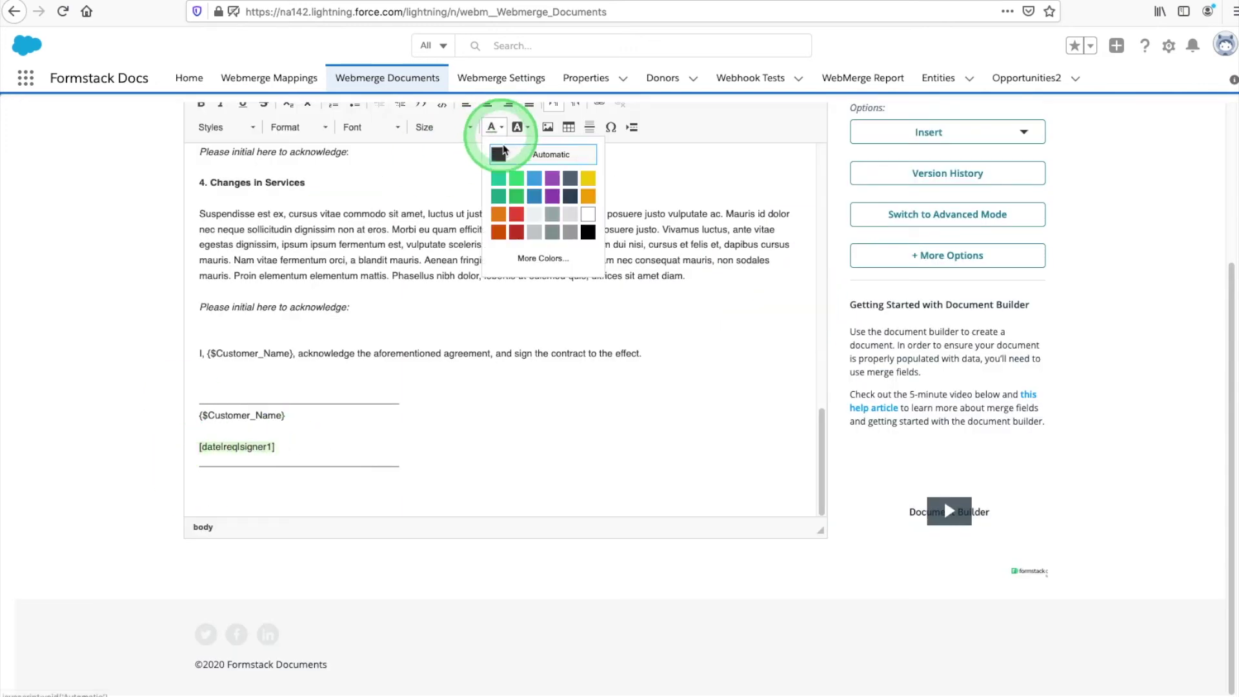
{"action": "left_click", "coordinate": [572, 210]}
{"action": "scroll", "coordinate": [587, 271], "scroll_direction": "up", "scroll_amount": 15}
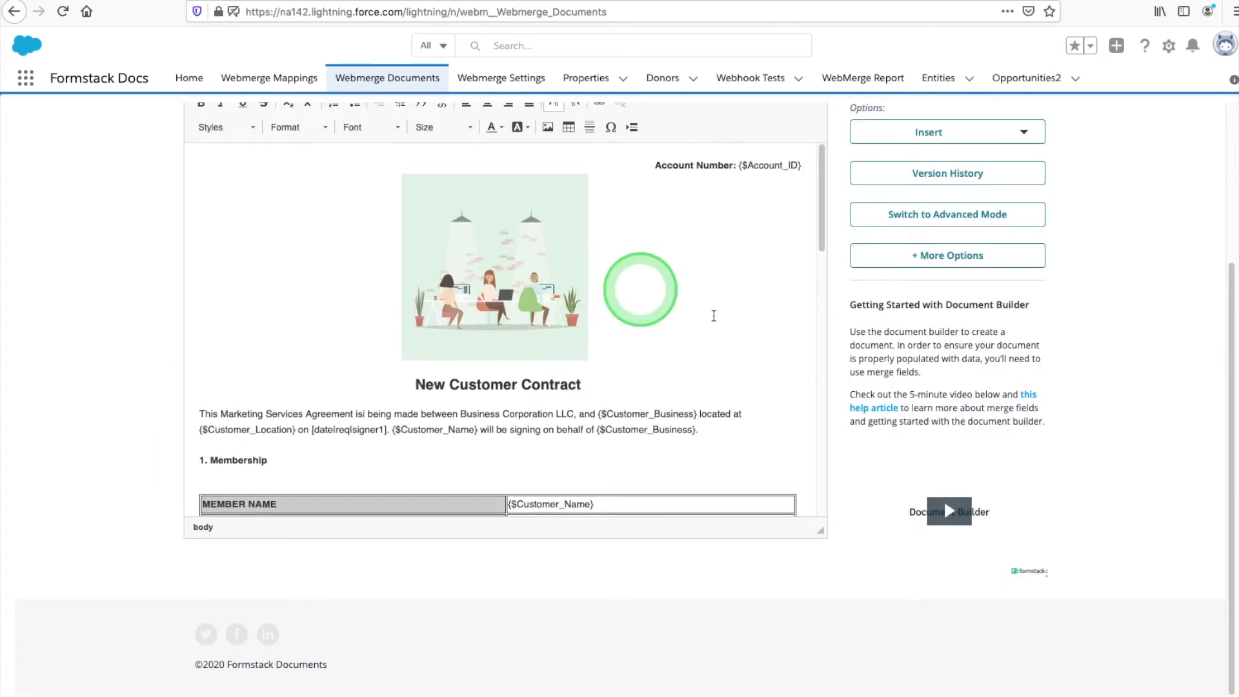
{"action": "scroll", "coordinate": [714, 313], "scroll_direction": "up", "scroll_amount": 5}
{"action": "left_click", "coordinate": [988, 287]}
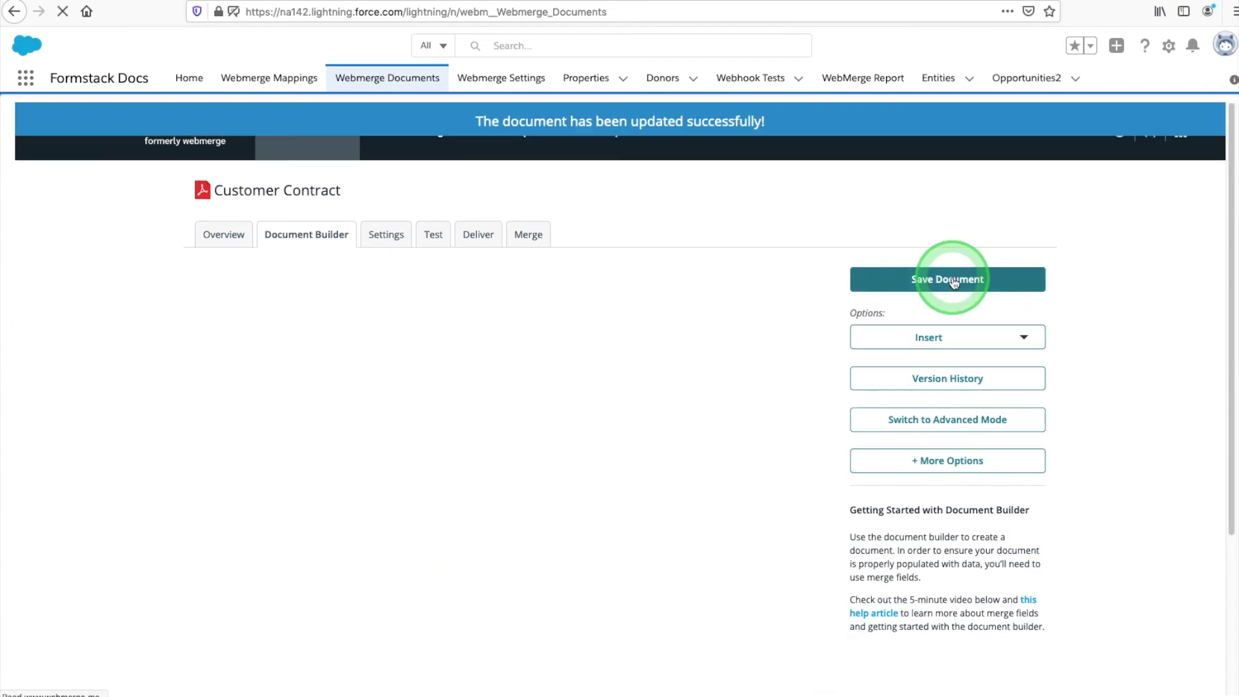
Step: Set the Stash delivery to save into the Customers folder
{"action": "left_click", "coordinate": [478, 237]}
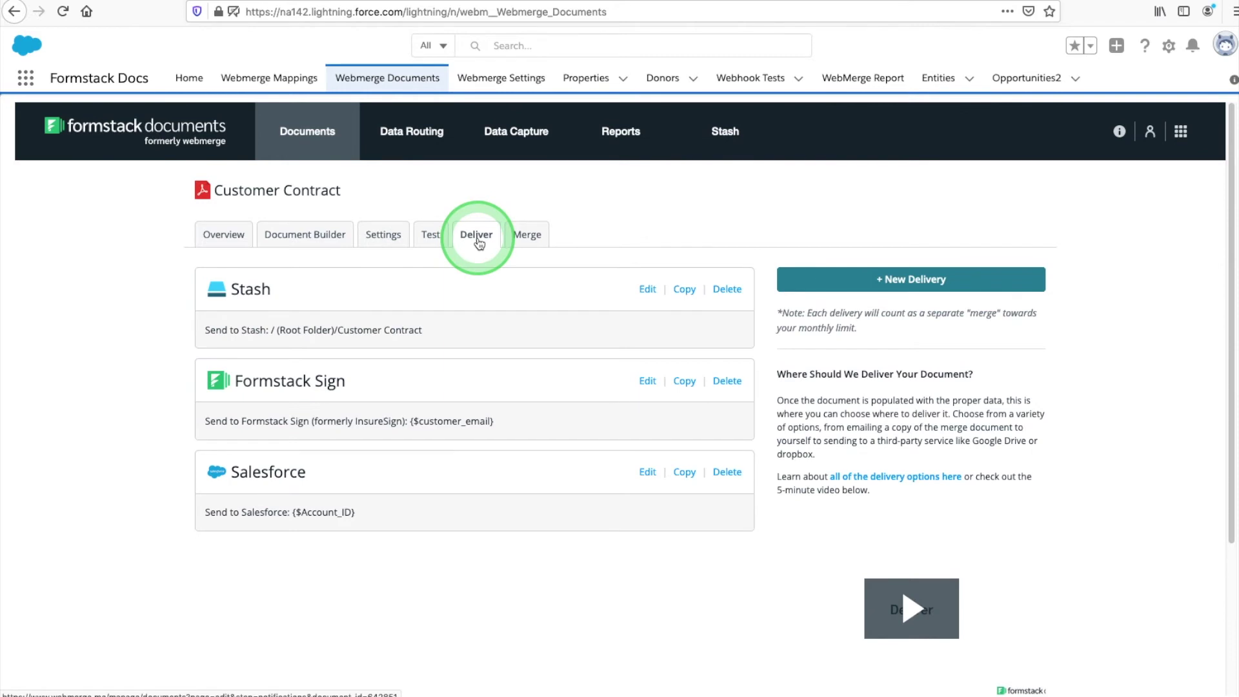
{"action": "left_click", "coordinate": [645, 288]}
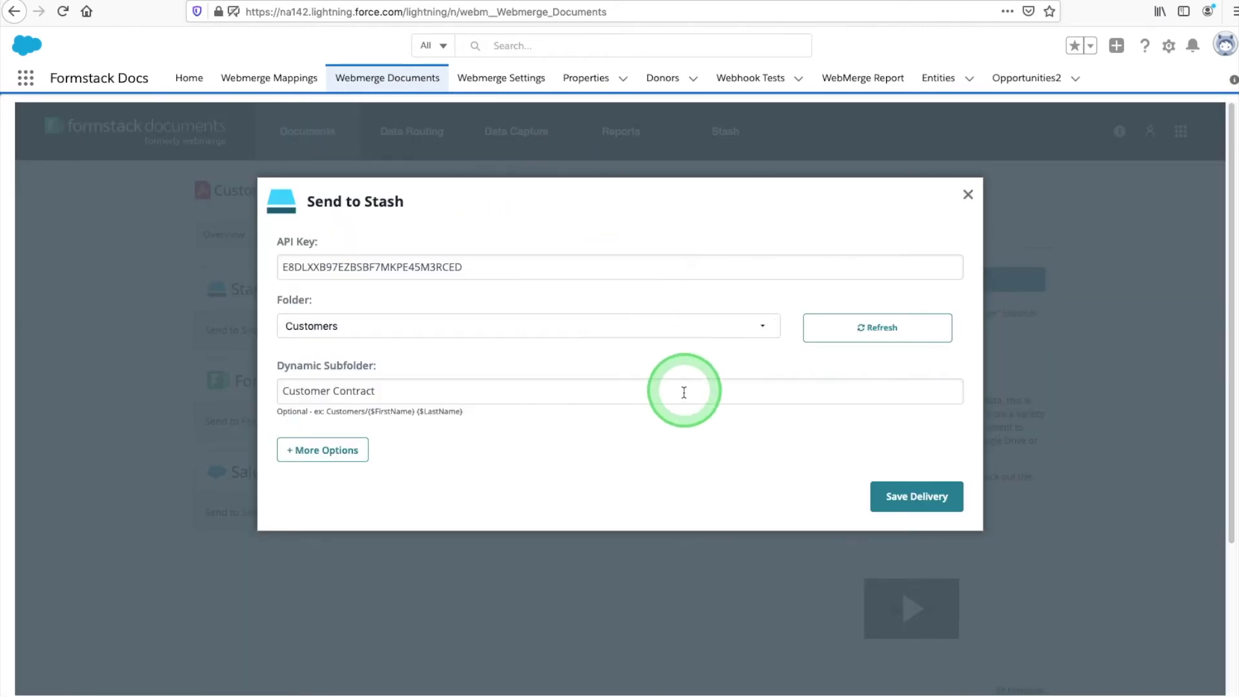
{"action": "left_click", "coordinate": [913, 506]}
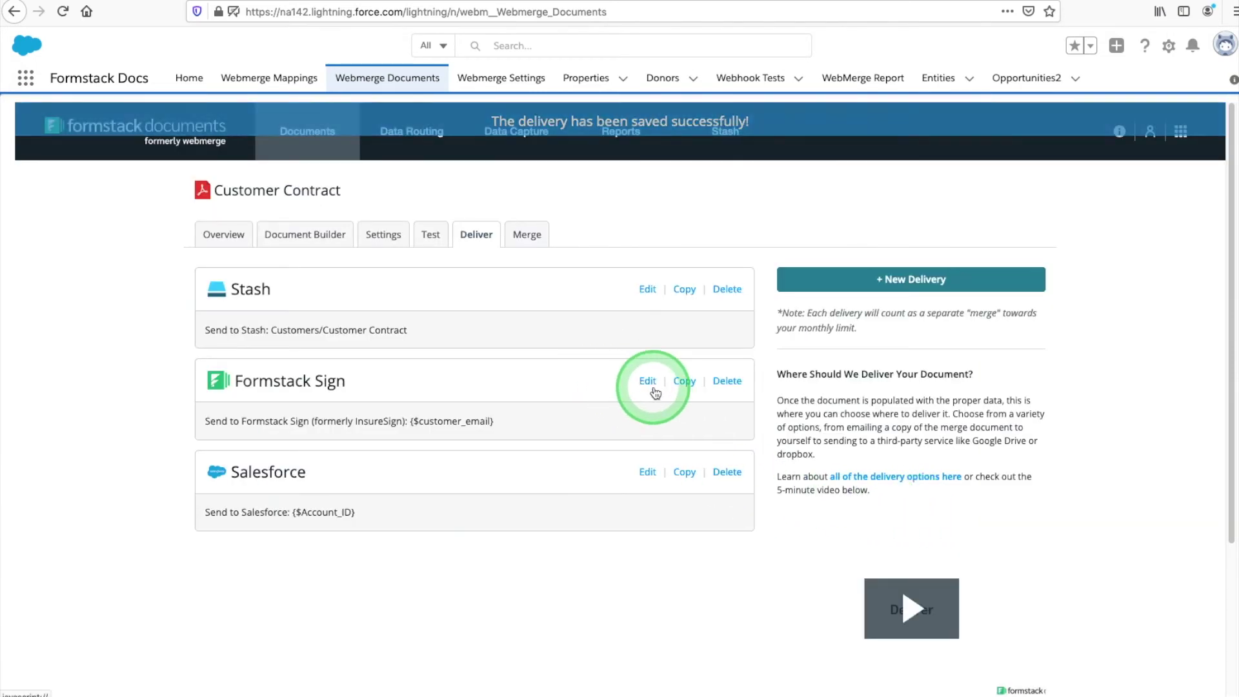
Step: Review the Formstack Sign delivery's additional options
{"action": "left_click", "coordinate": [648, 381]}
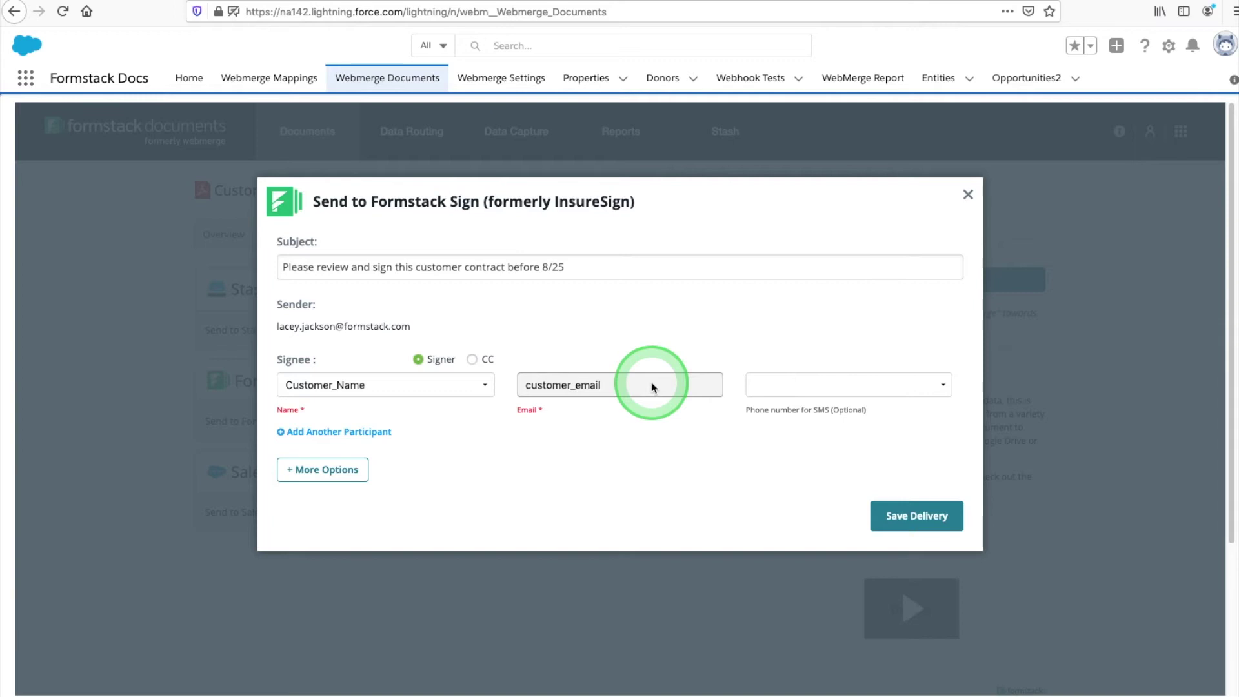
{"action": "left_click", "coordinate": [323, 470]}
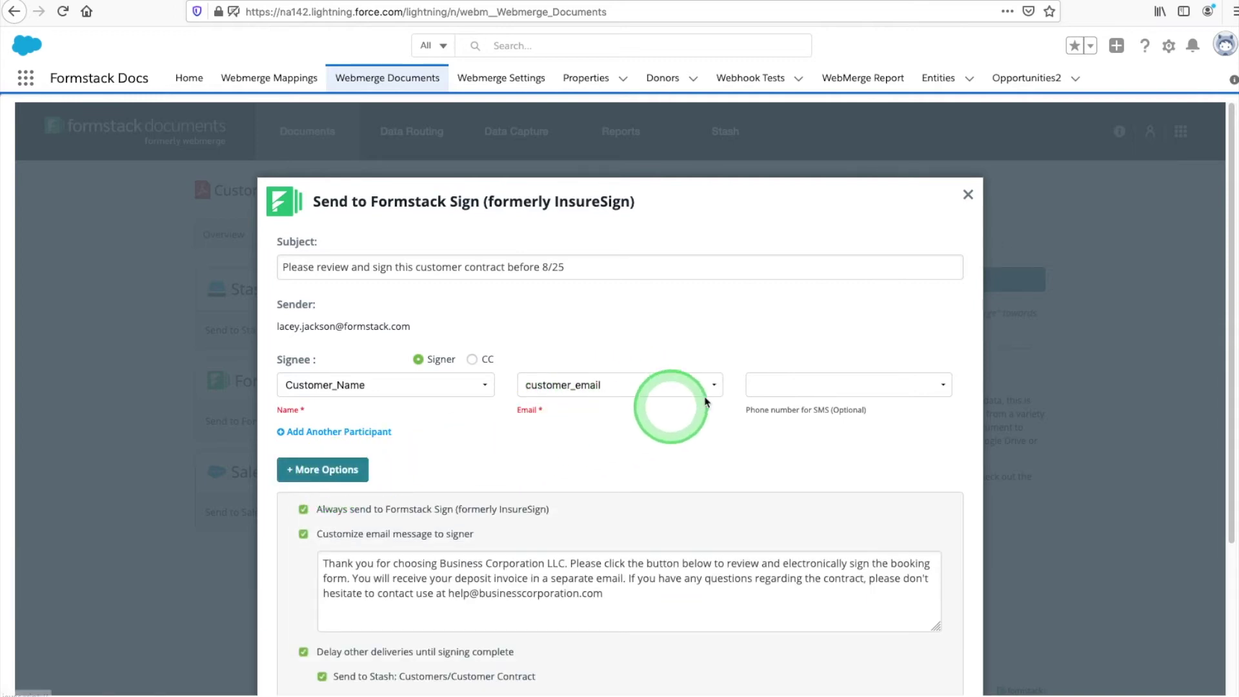
{"action": "scroll", "coordinate": [1052, 350], "scroll_direction": "down", "scroll_amount": 2}
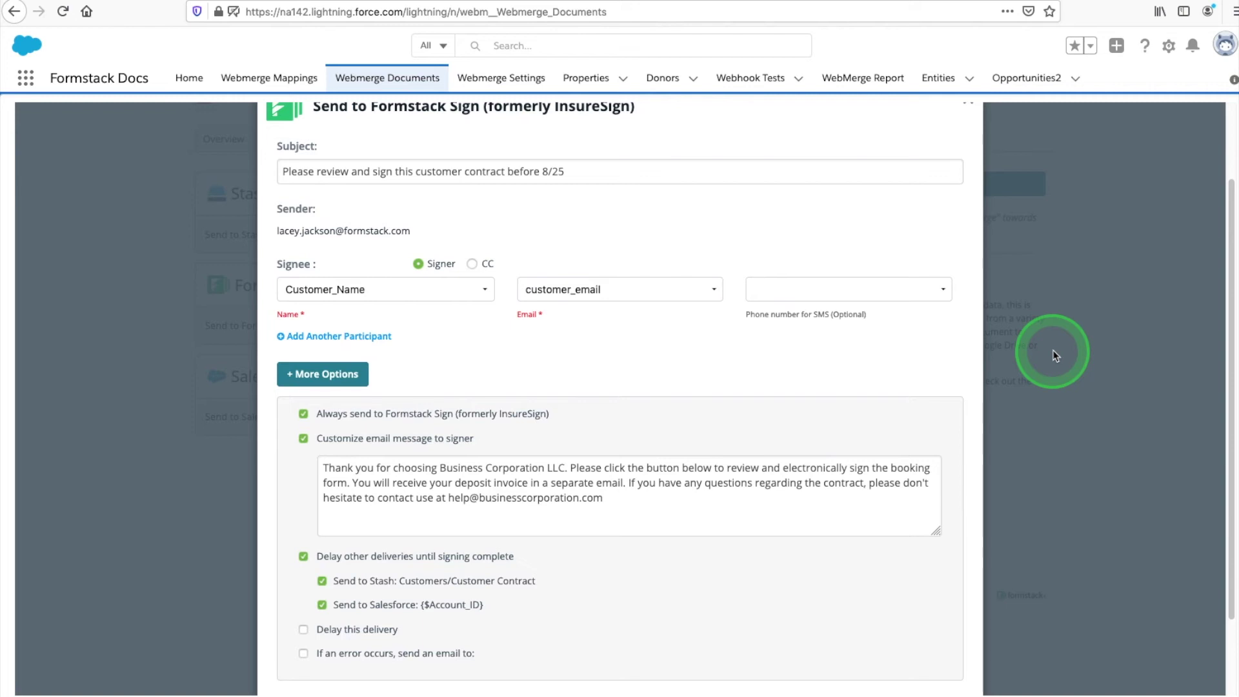
{"action": "scroll", "coordinate": [1051, 348], "scroll_direction": "up", "scroll_amount": 1}
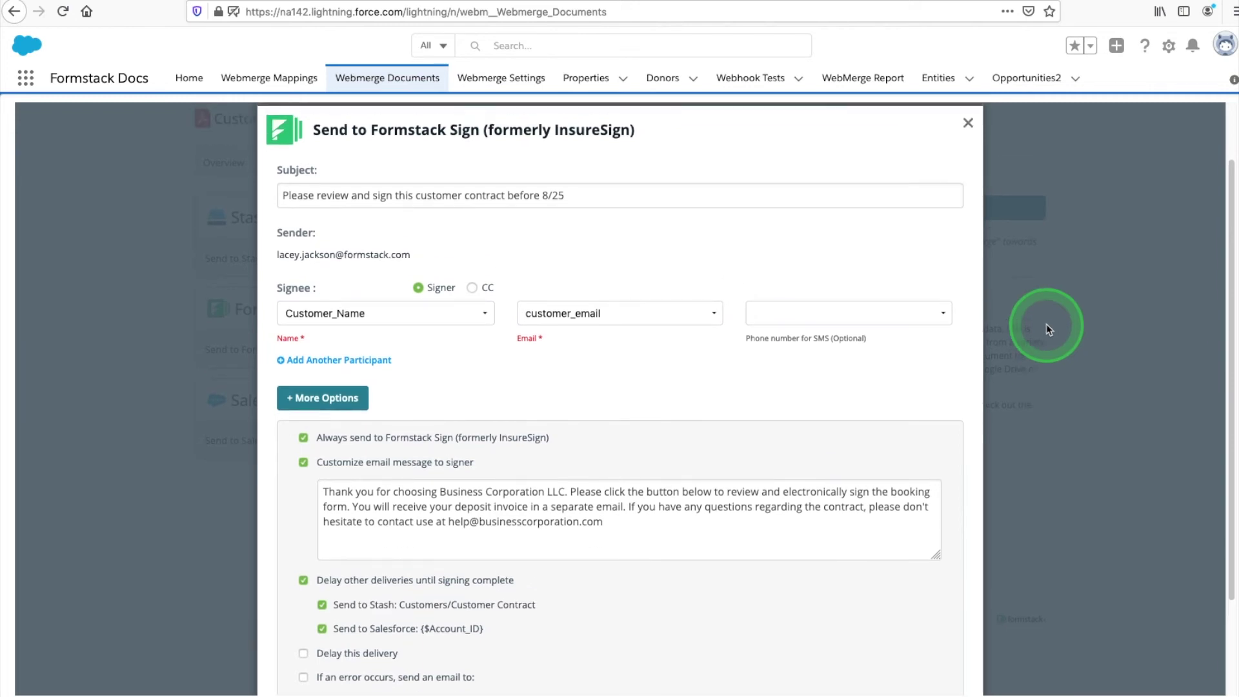
Step: Save the Salesforce delivery attaching the contract to the {$Account_ID} record's Attachments
{"action": "left_click", "coordinate": [967, 124]}
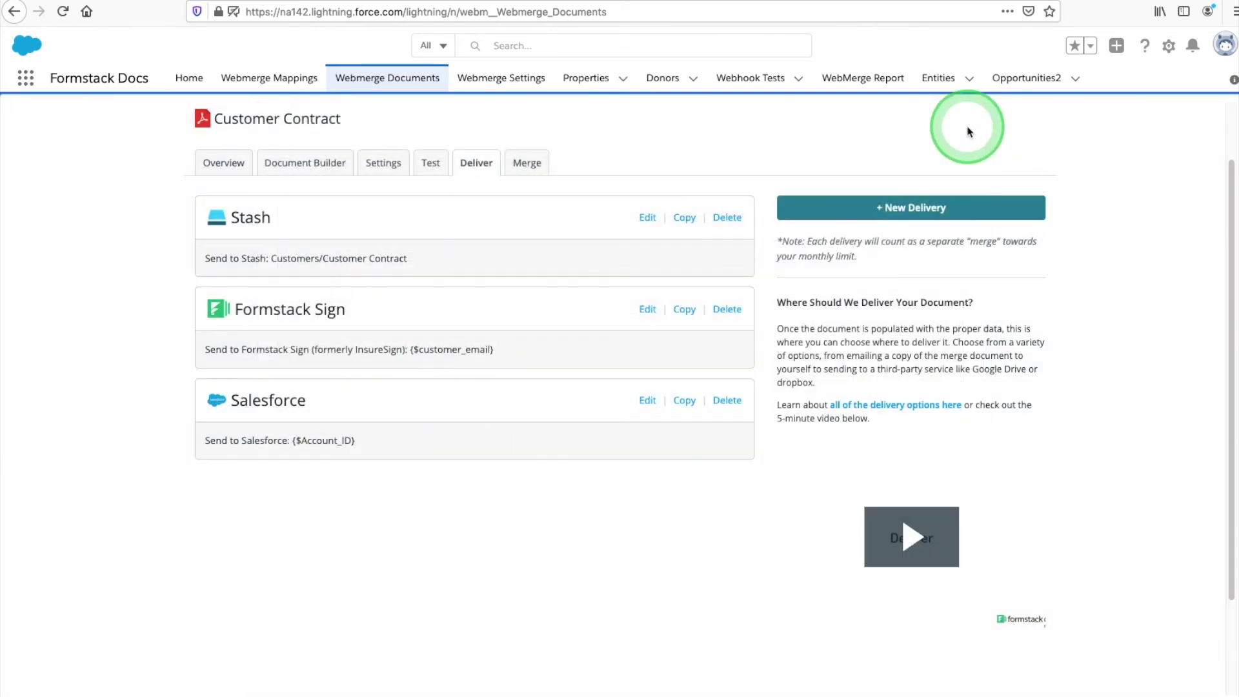
{"action": "left_click", "coordinate": [647, 400]}
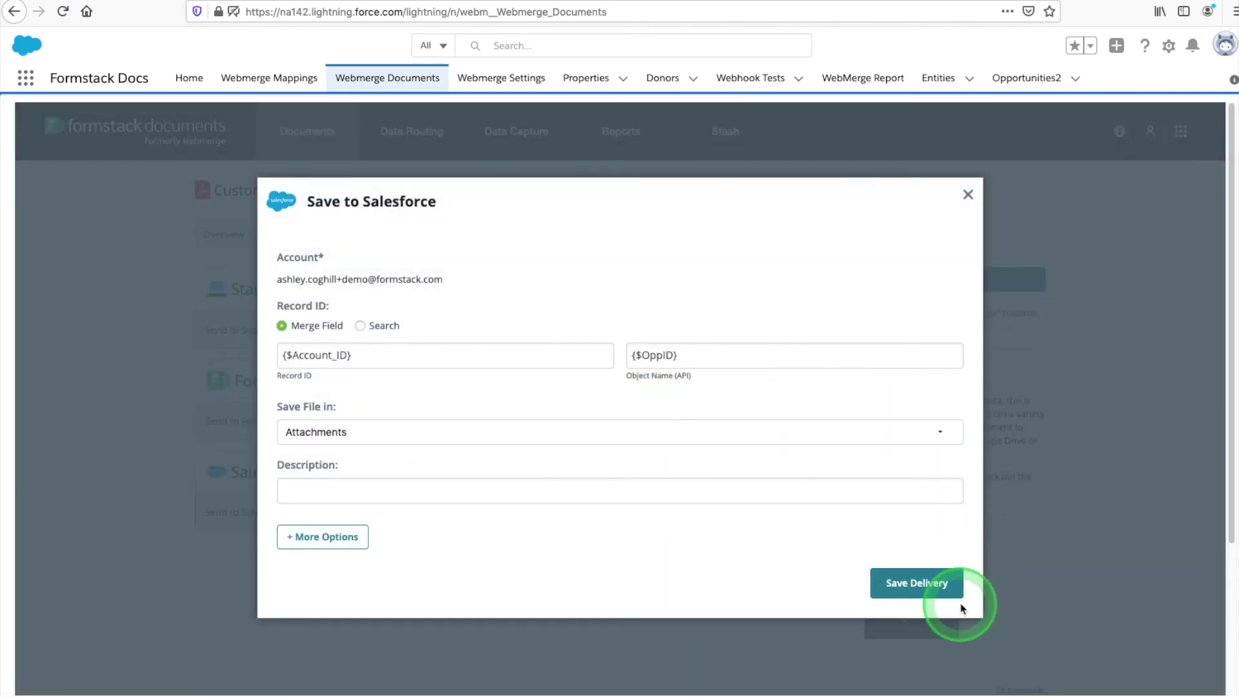
{"action": "left_click", "coordinate": [917, 584]}
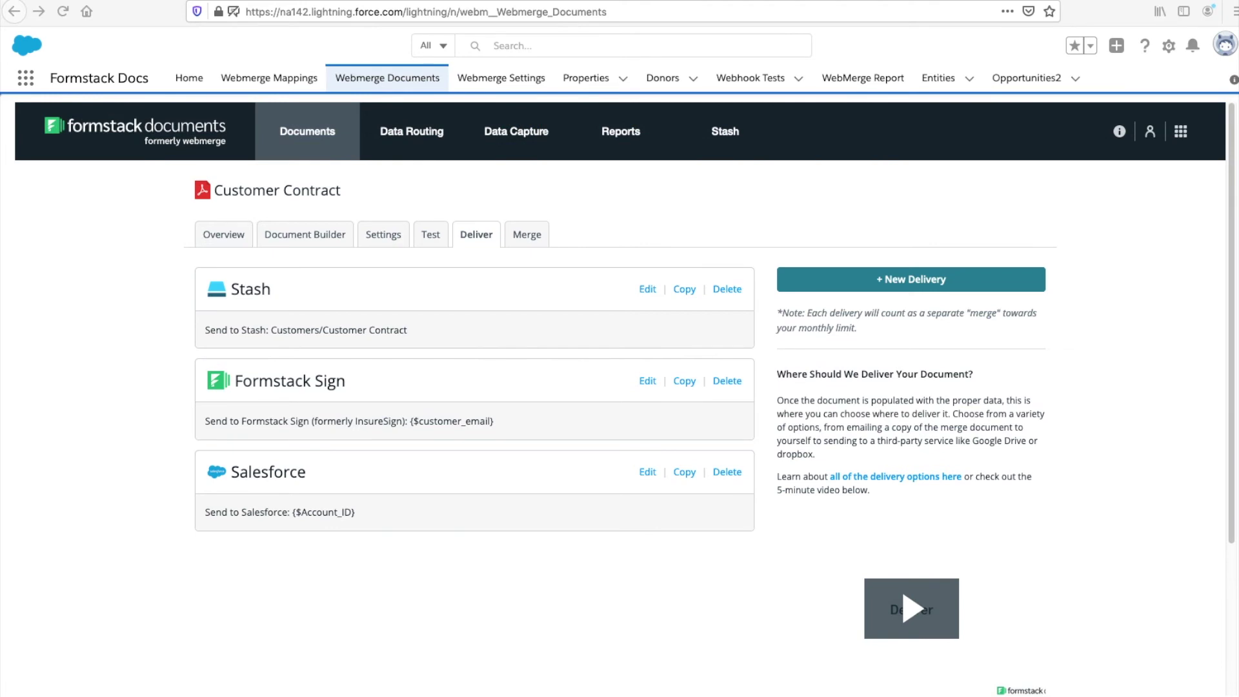
{"action": "left_click", "coordinate": [138, 495]}
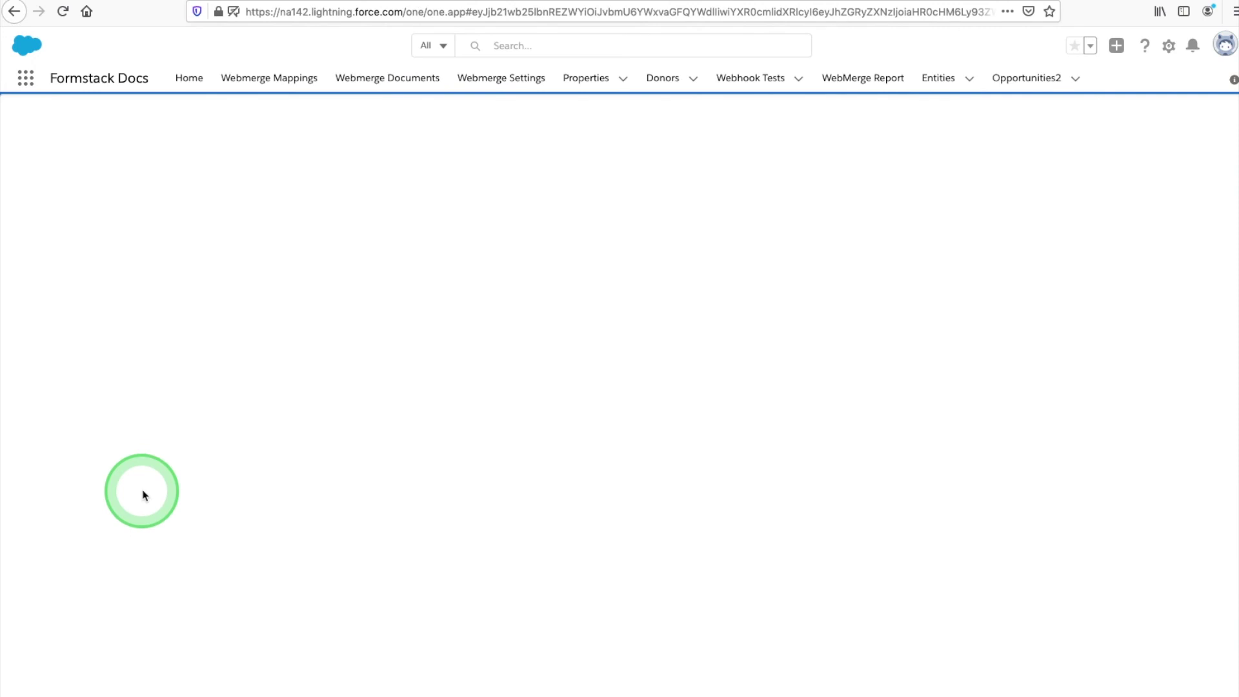
Step: Map Customer_Business to Member Name and save the mapping with automatic generation unchecked
{"action": "left_click", "coordinate": [999, 277]}
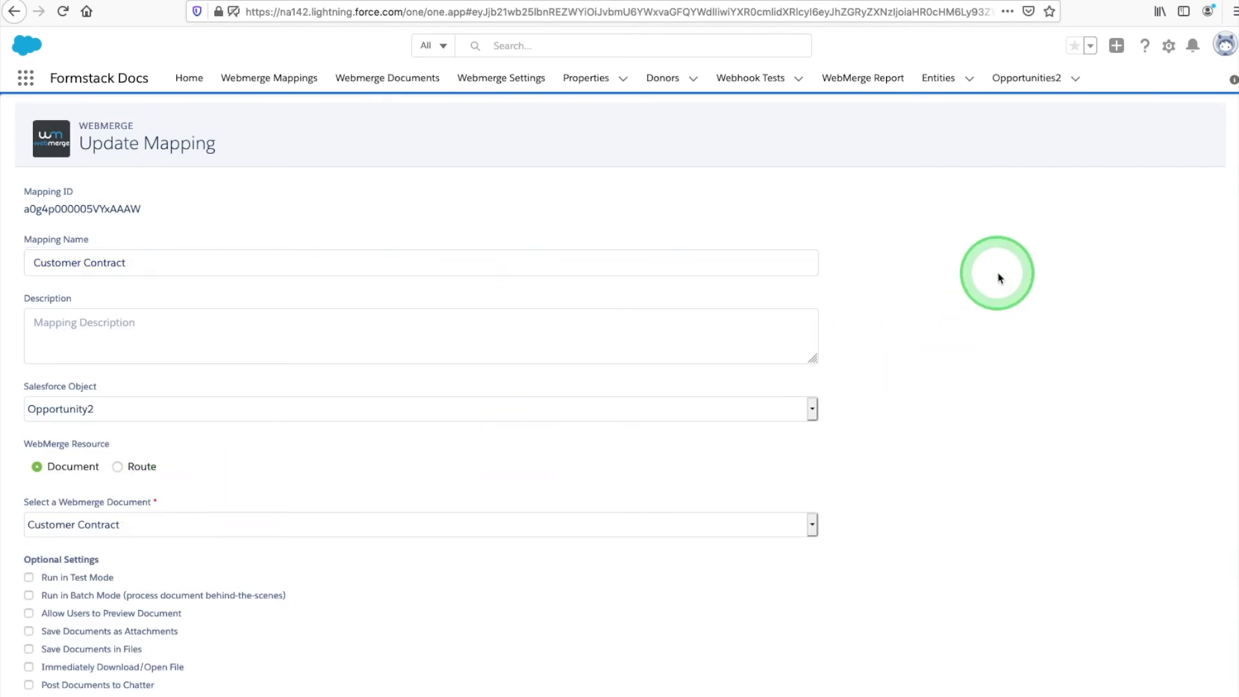
{"action": "scroll", "coordinate": [998, 277], "scroll_direction": "down", "scroll_amount": 3}
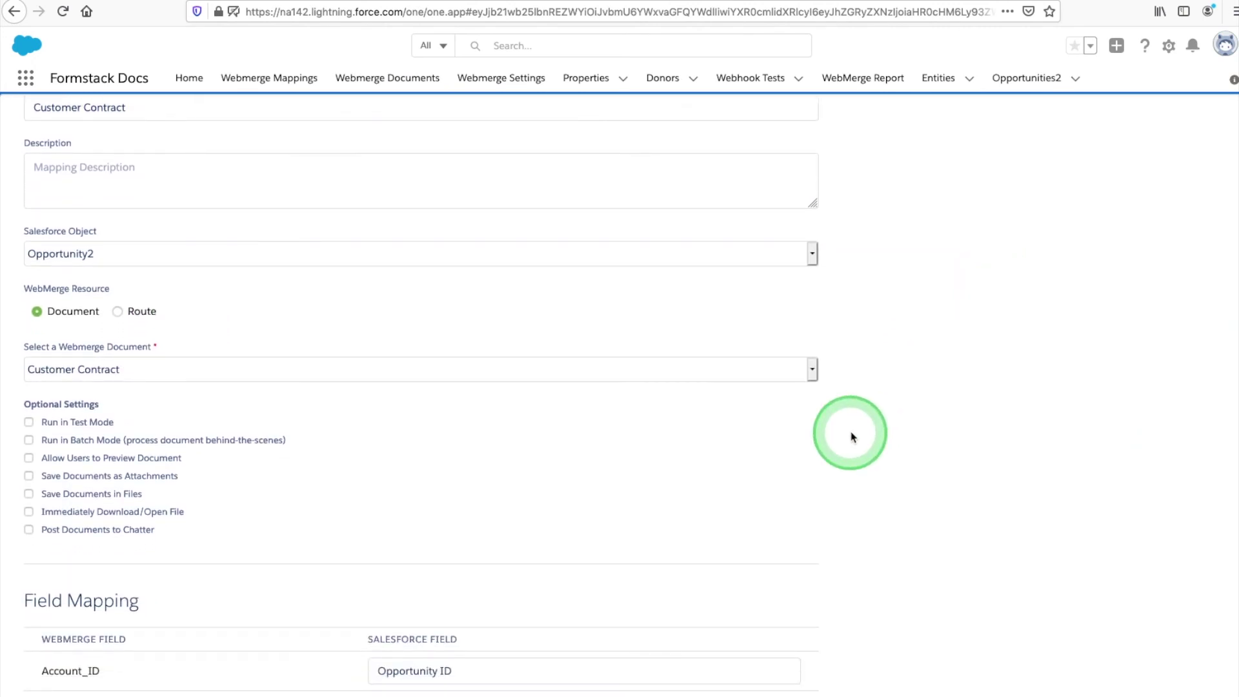
{"action": "scroll", "coordinate": [852, 437], "scroll_direction": "down", "scroll_amount": 5}
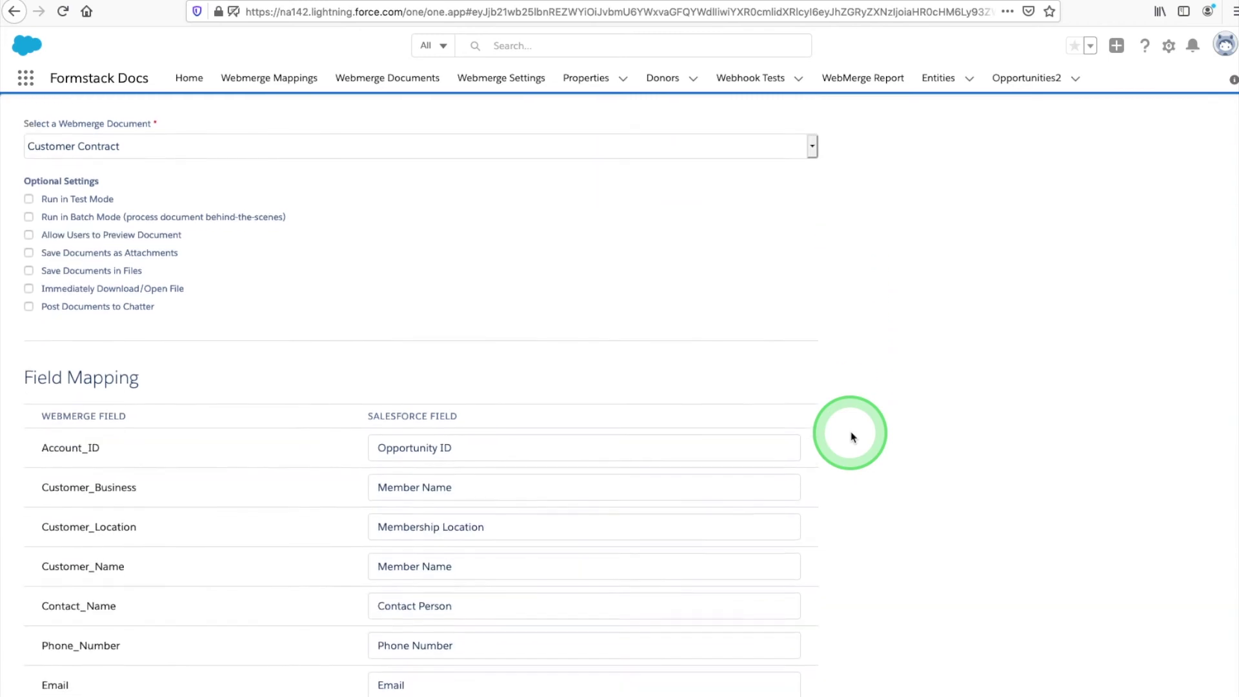
{"action": "left_click", "coordinate": [553, 315]}
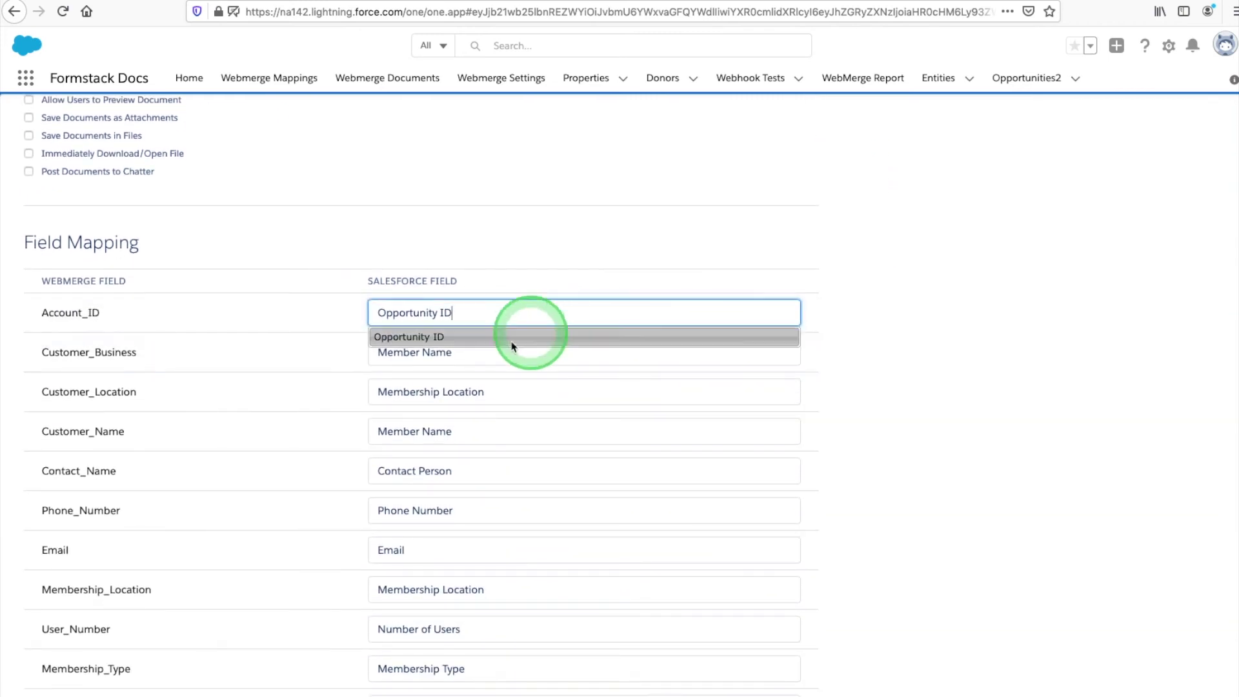
{"action": "left_click", "coordinate": [492, 353]}
{"action": "key", "text": "BackSpace"}
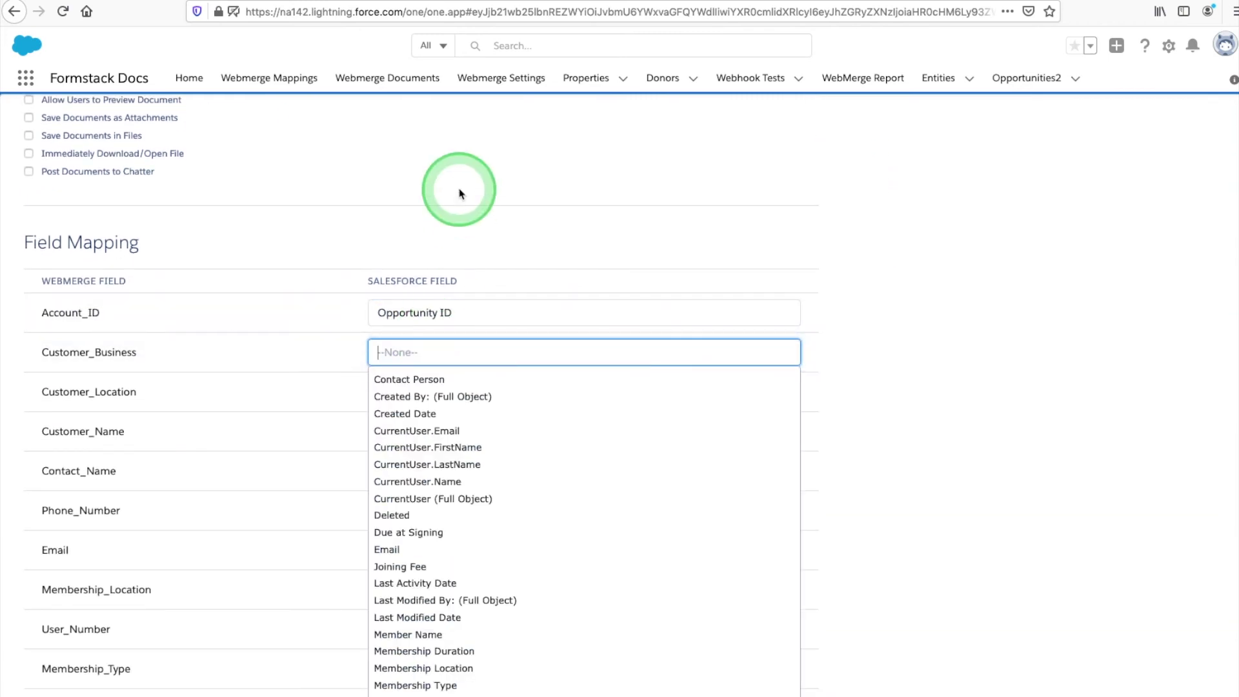
{"action": "type", "text": "Member"}
{"action": "left_click", "coordinate": [453, 377]}
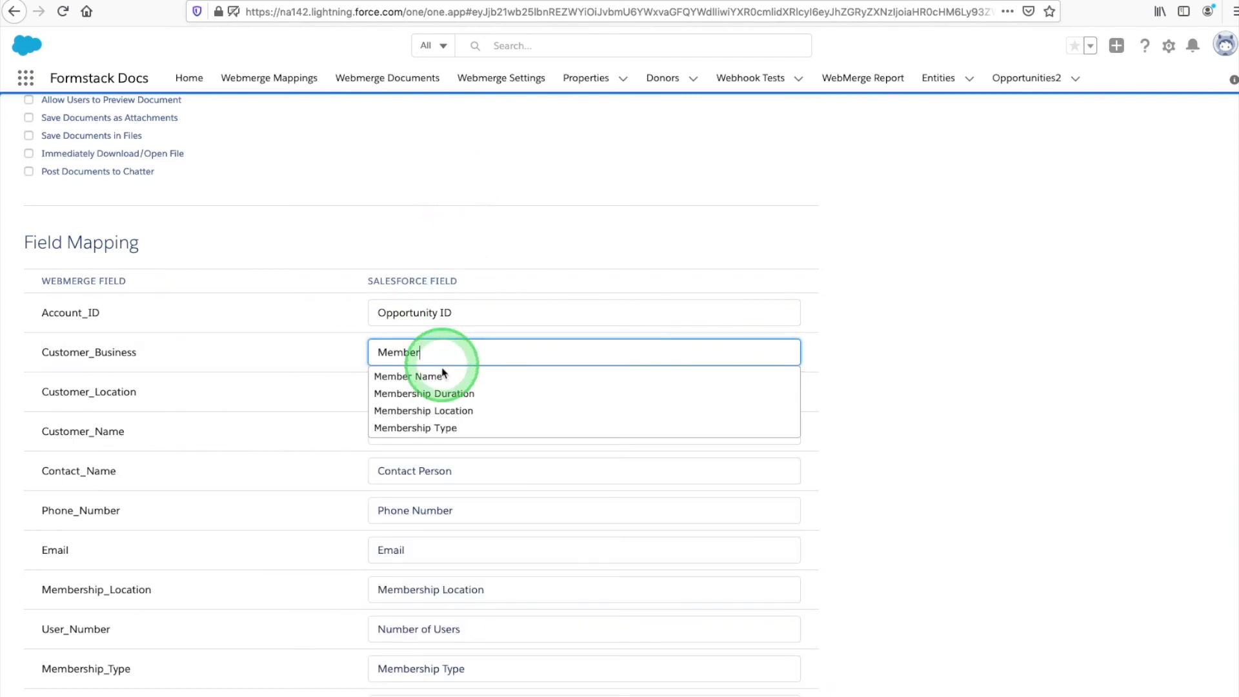
{"action": "scroll", "coordinate": [875, 385], "scroll_direction": "down", "scroll_amount": 7}
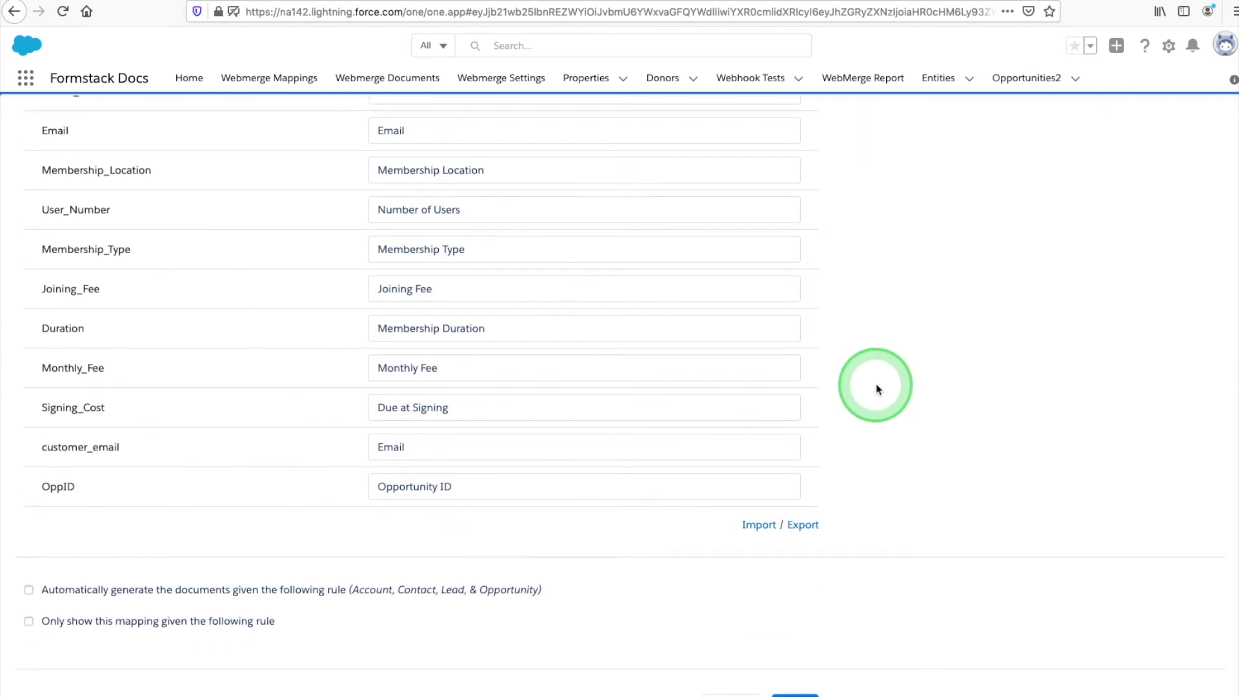
{"action": "left_click", "coordinate": [515, 576]}
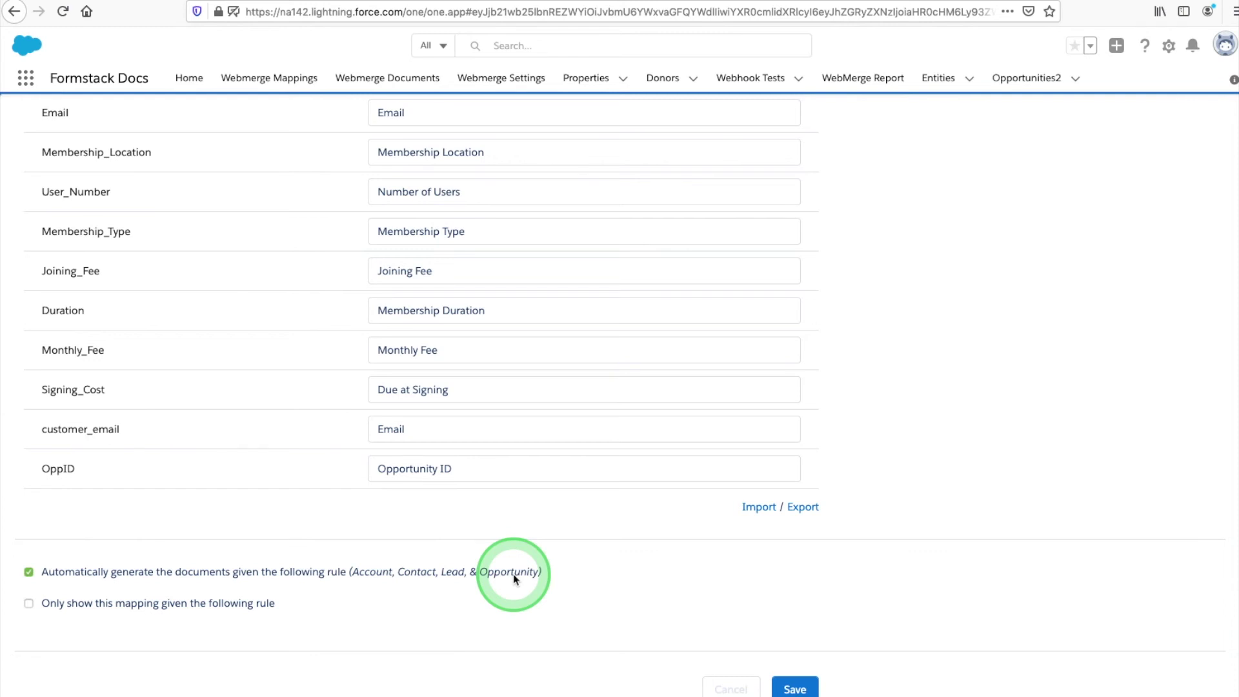
{"action": "left_click", "coordinate": [515, 576]}
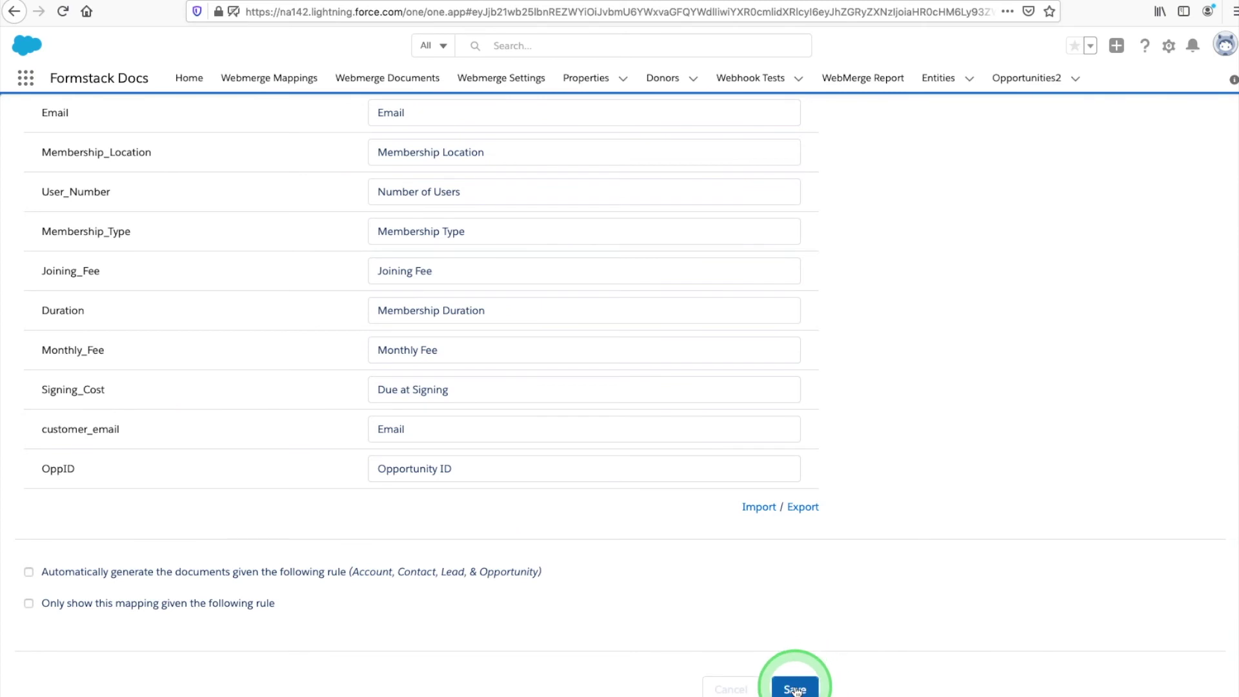
{"action": "left_click", "coordinate": [795, 689]}
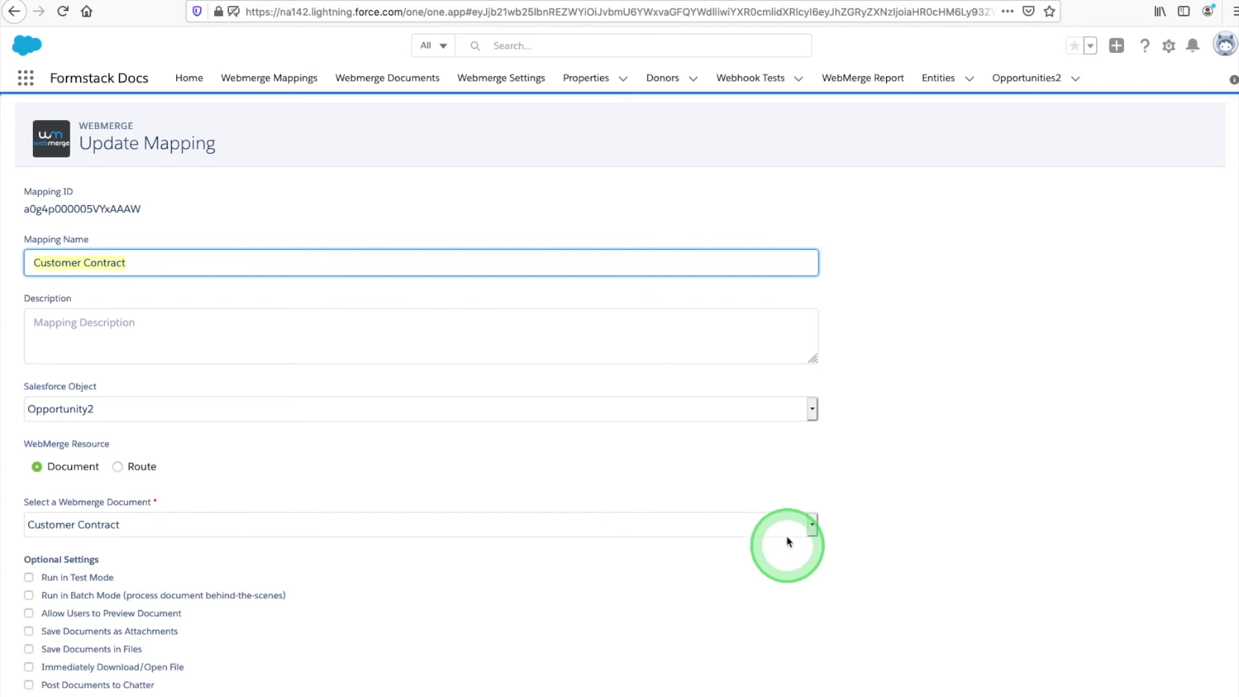
Step: Highlight the mapping ID, then open Process Builder via Setup's search and browse My Processes
{"action": "left_click_drag", "start_coordinate": [187, 210], "coordinate": [27, 207]}
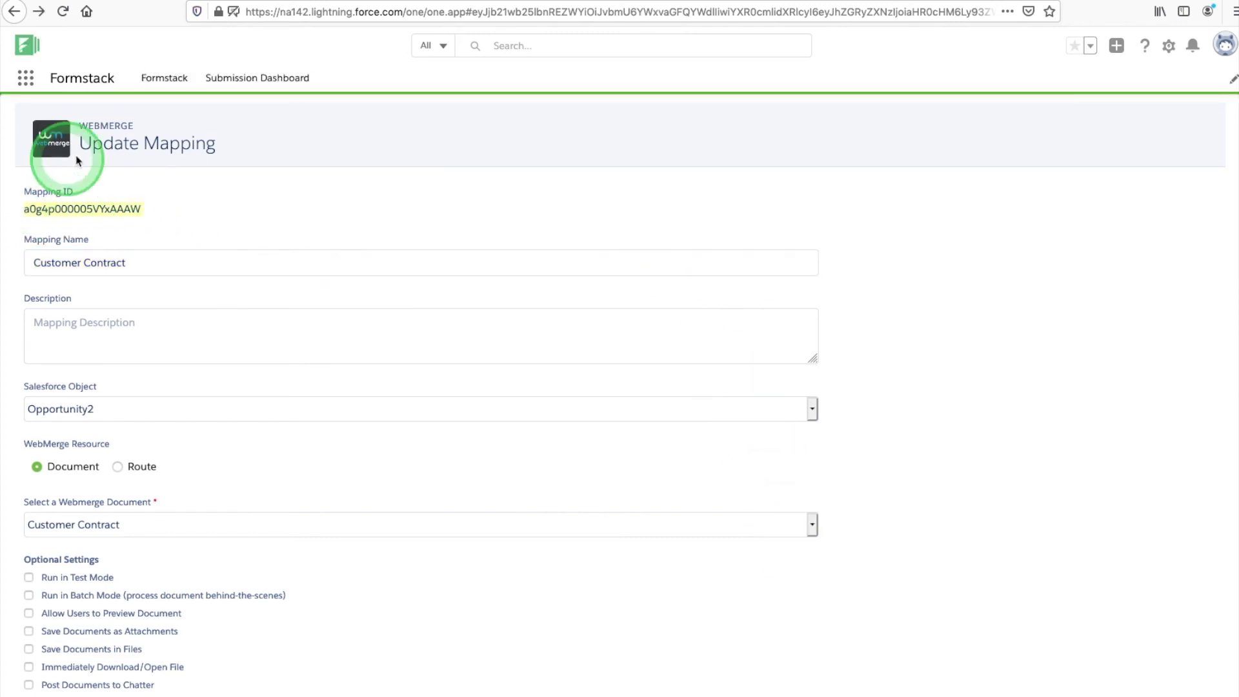
{"action": "left_click", "coordinate": [1171, 51]}
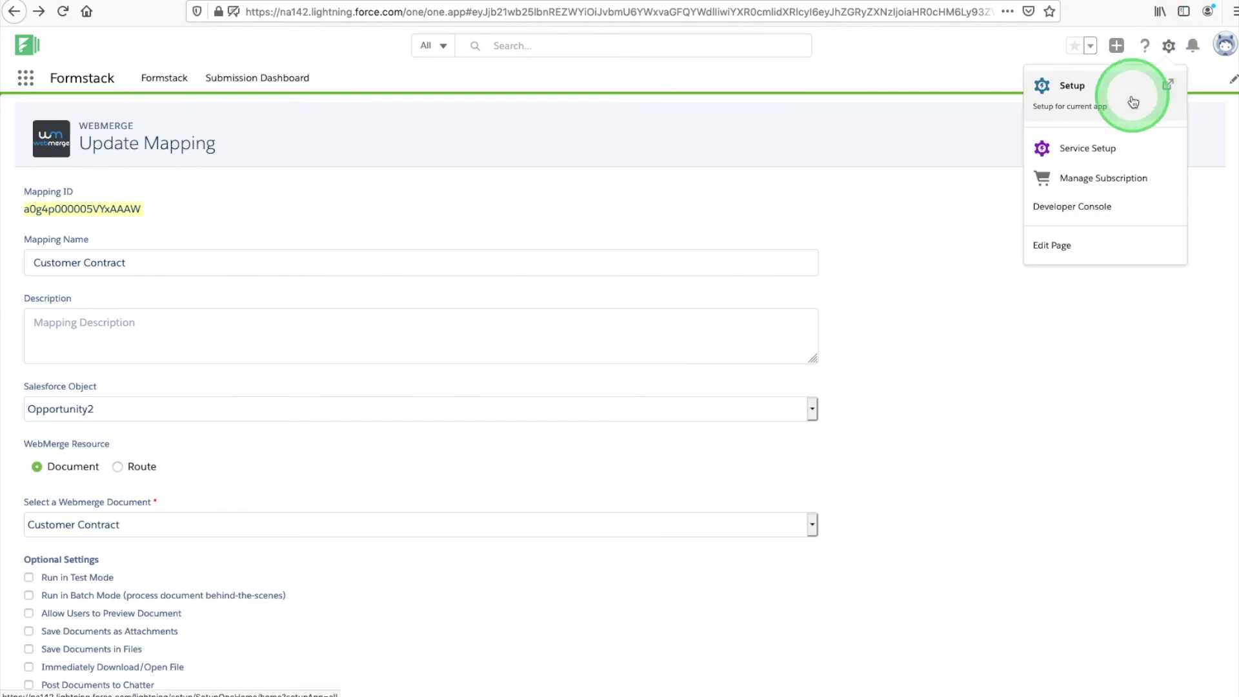
{"action": "left_click", "coordinate": [1132, 100]}
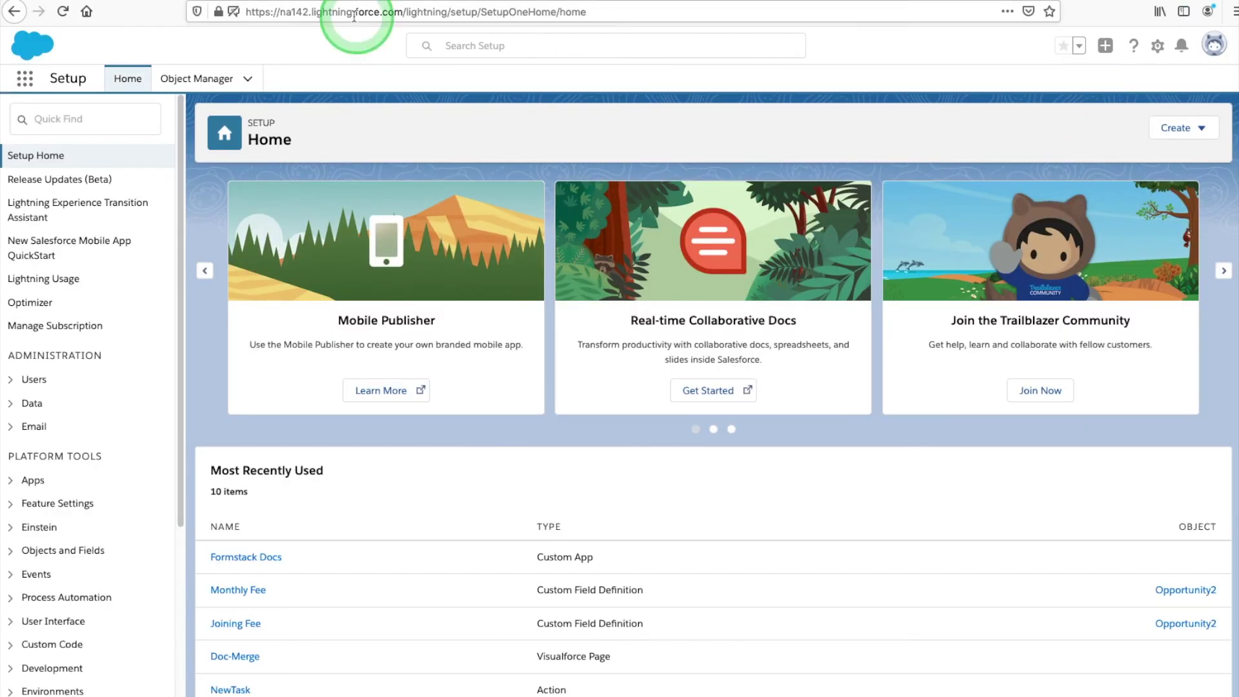
{"action": "left_click", "coordinate": [129, 115]}
{"action": "type", "text": "Process Builder"}
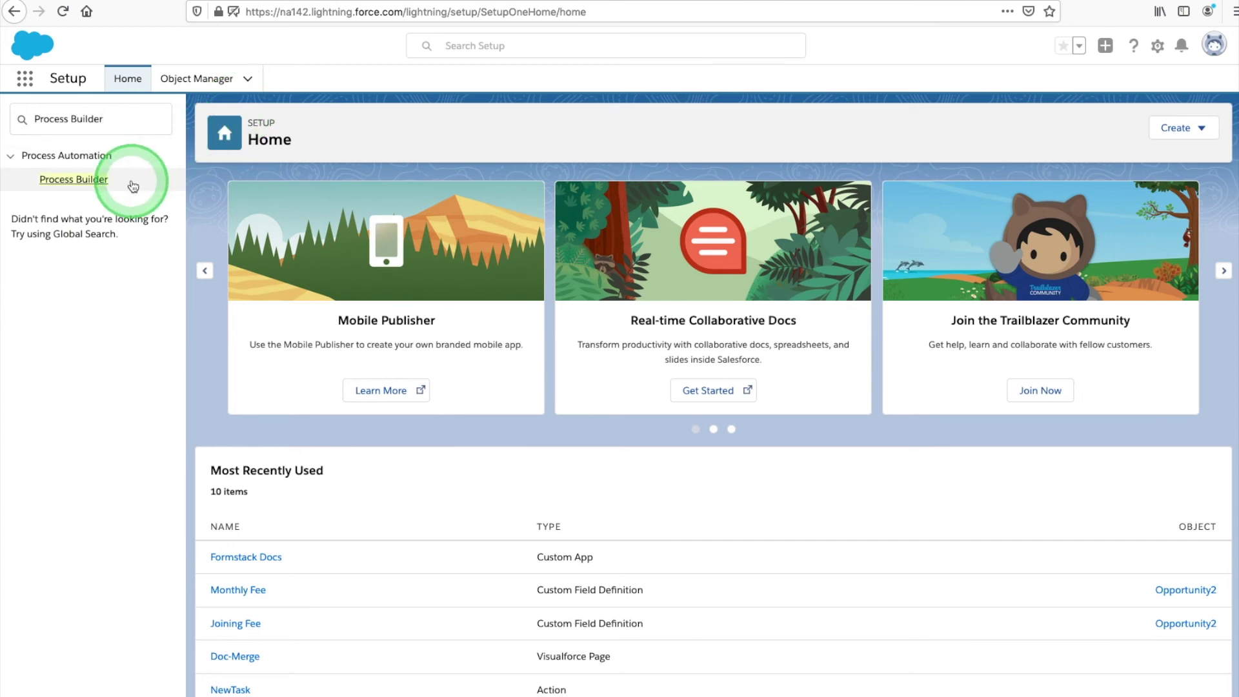
{"action": "left_click", "coordinate": [84, 183]}
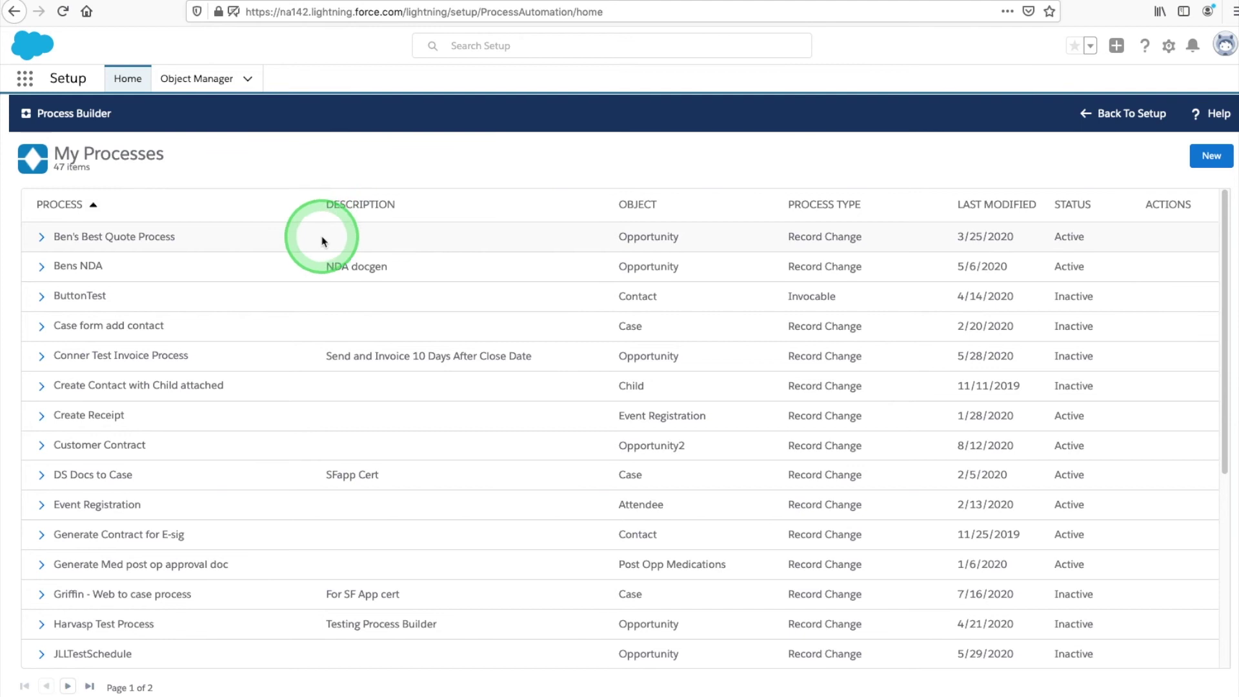
{"action": "scroll", "coordinate": [300, 258], "scroll_direction": "down", "scroll_amount": 1}
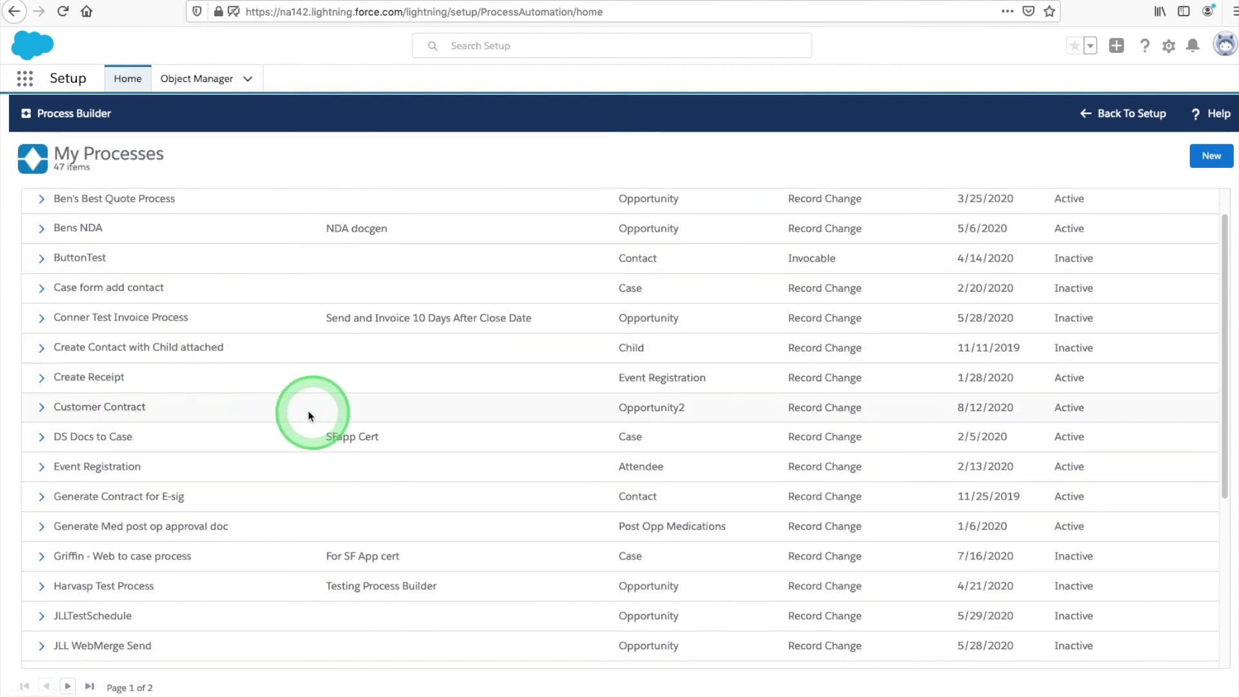
Step: Review the Customer Contract process's Opportunity2 start, Generate Contract criteria and Doc Gen action, then activate it
{"action": "left_click", "coordinate": [112, 406]}
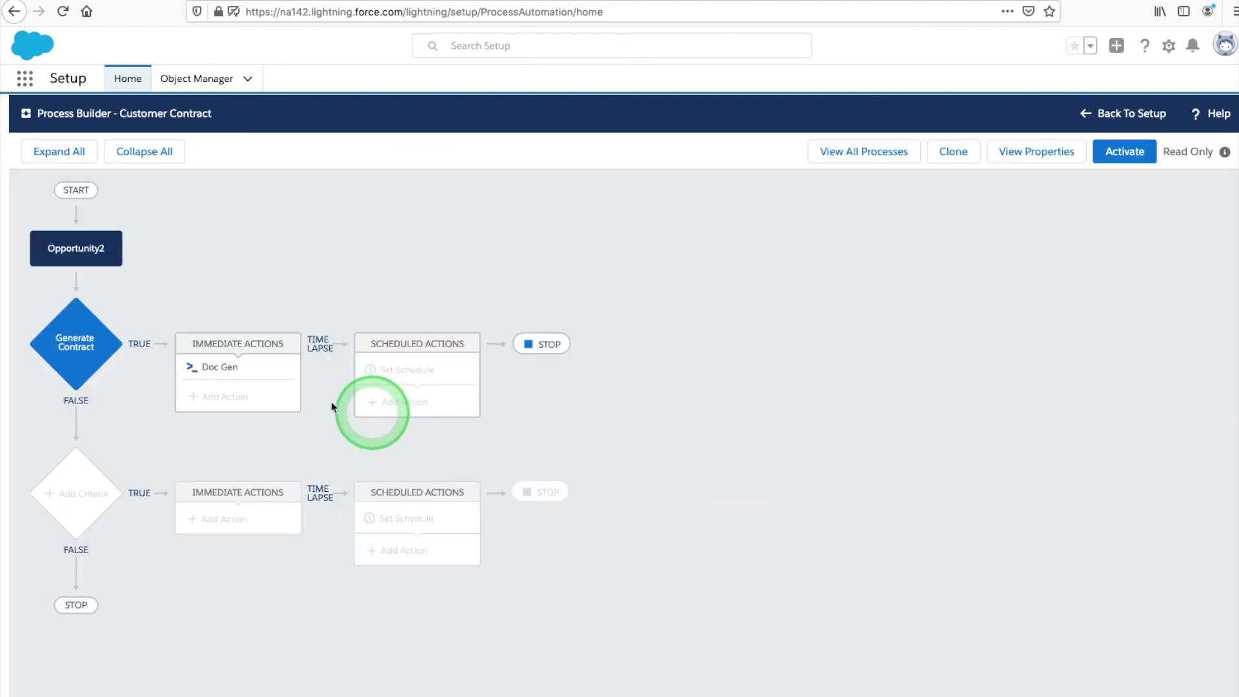
{"action": "left_click", "coordinate": [83, 249]}
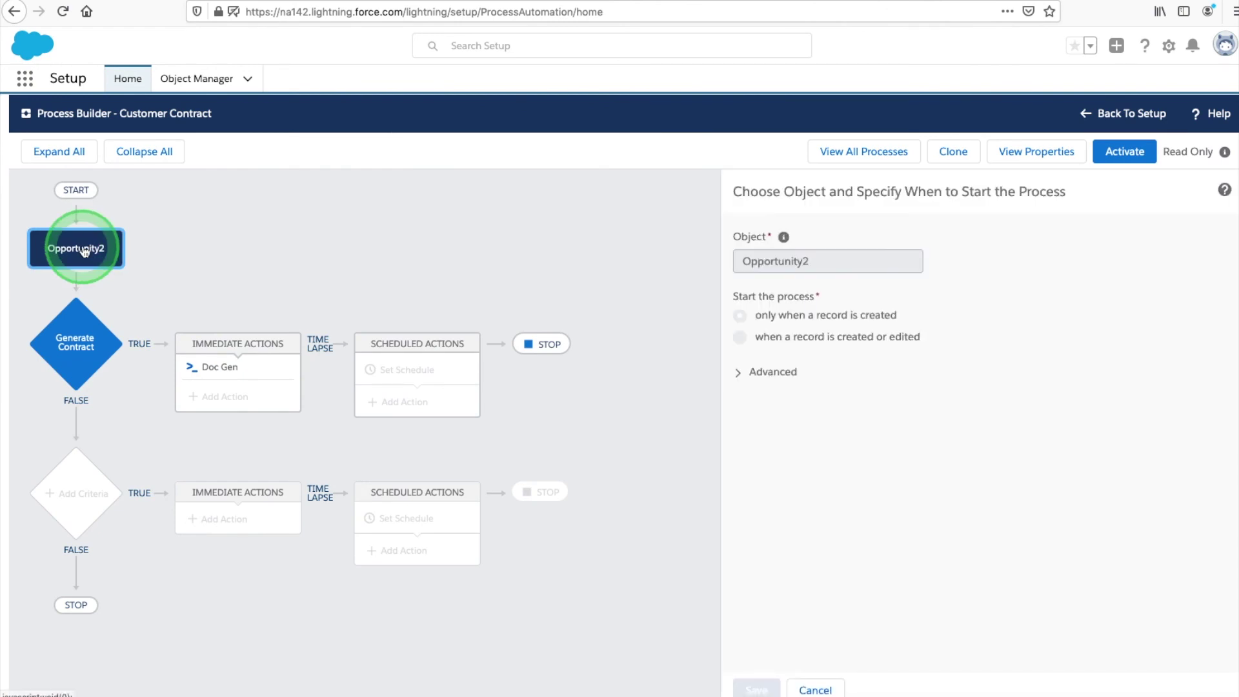
{"action": "left_click", "coordinate": [78, 340]}
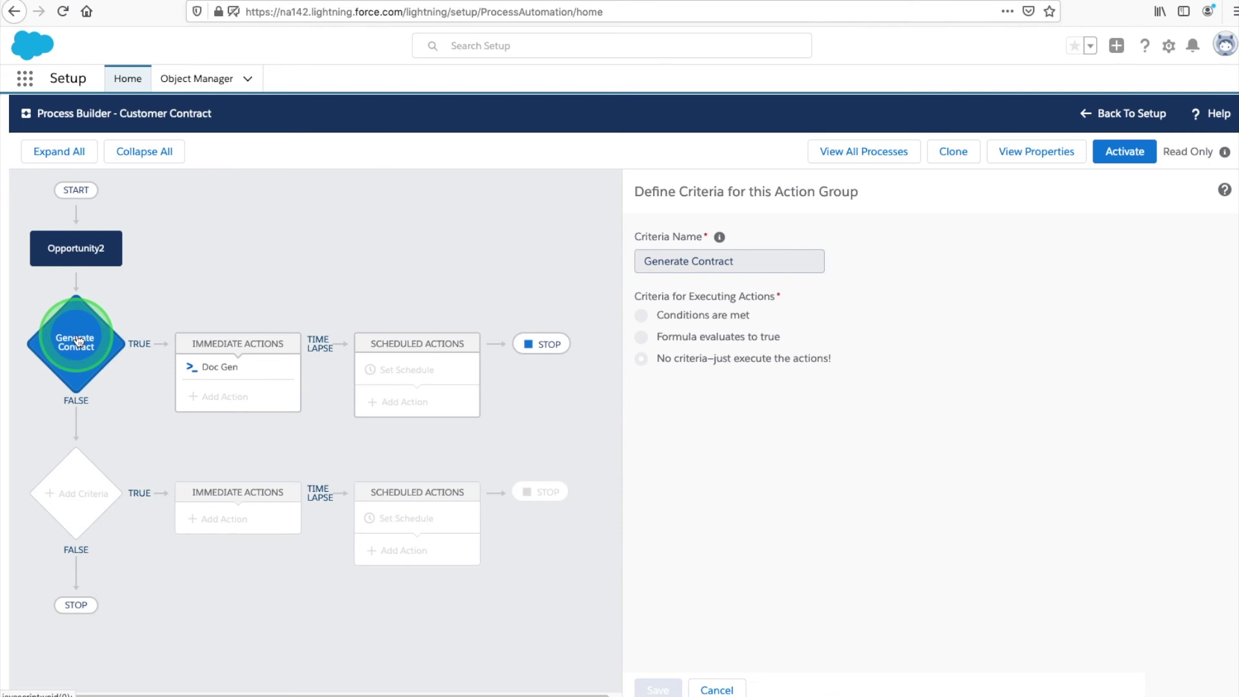
{"action": "left_click", "coordinate": [234, 375]}
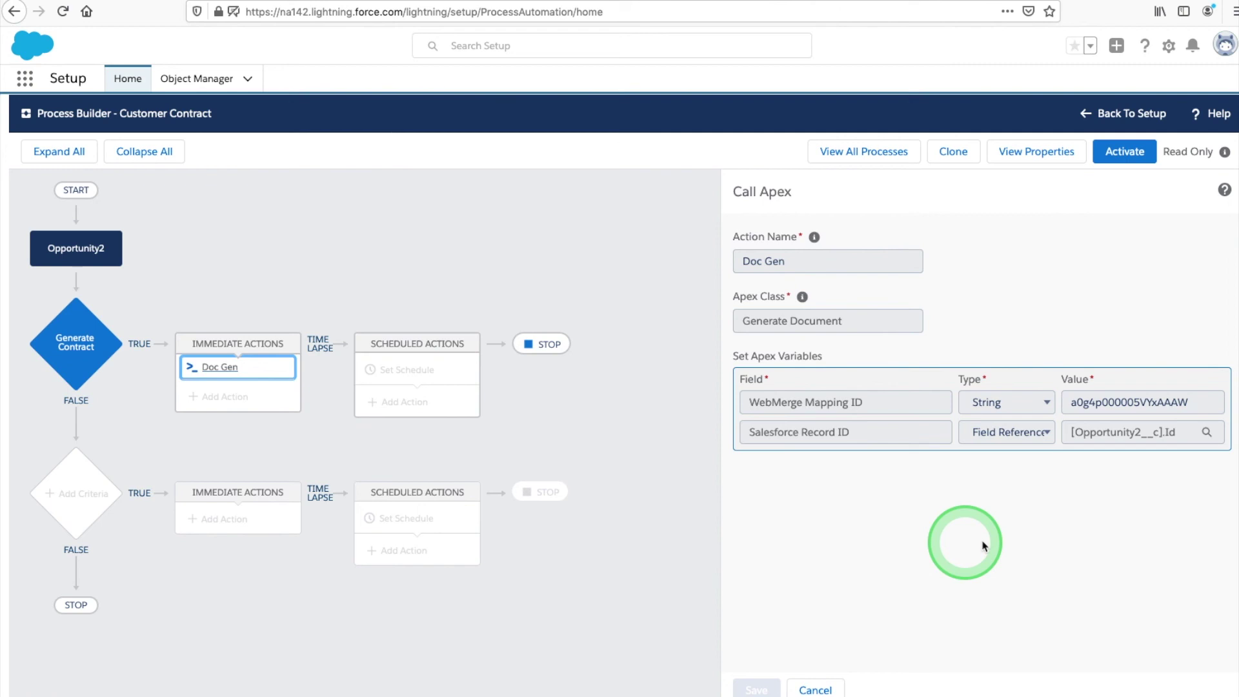
{"action": "left_click", "coordinate": [1126, 152]}
{"action": "left_click", "coordinate": [826, 478]}
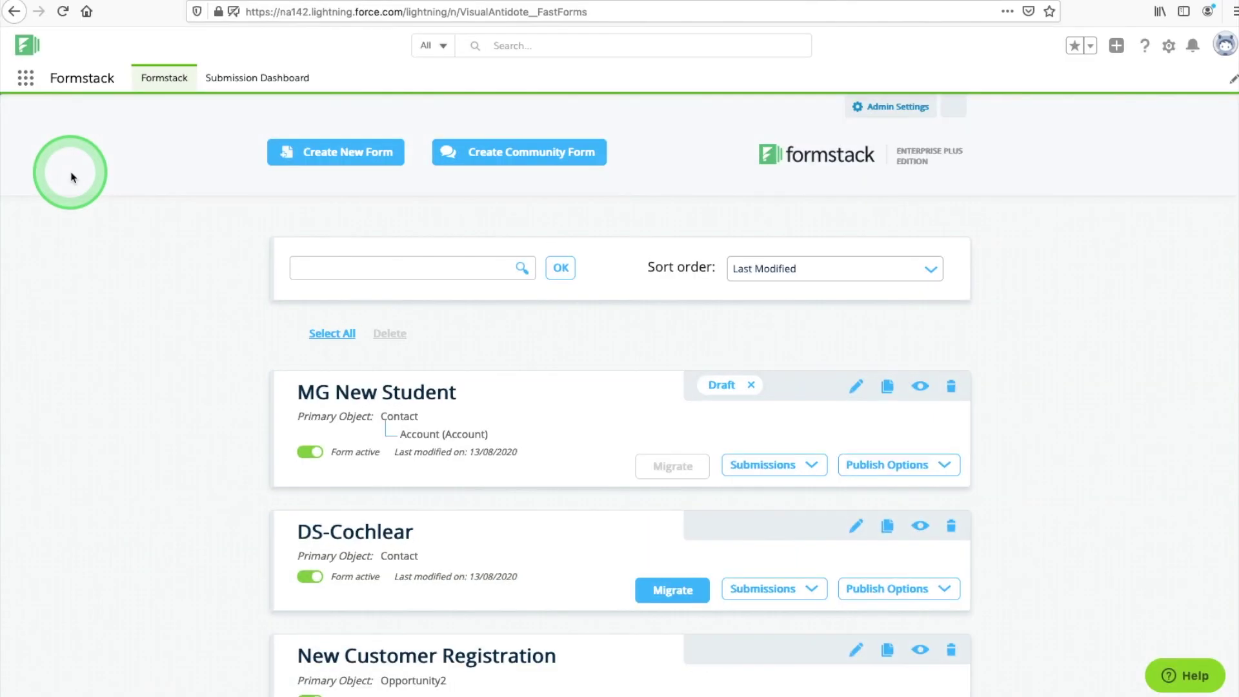
Step: Create a new form named New Customer Registration with Opportunity2 as the primary object
{"action": "left_click", "coordinate": [334, 154]}
{"action": "left_click", "coordinate": [323, 267]}
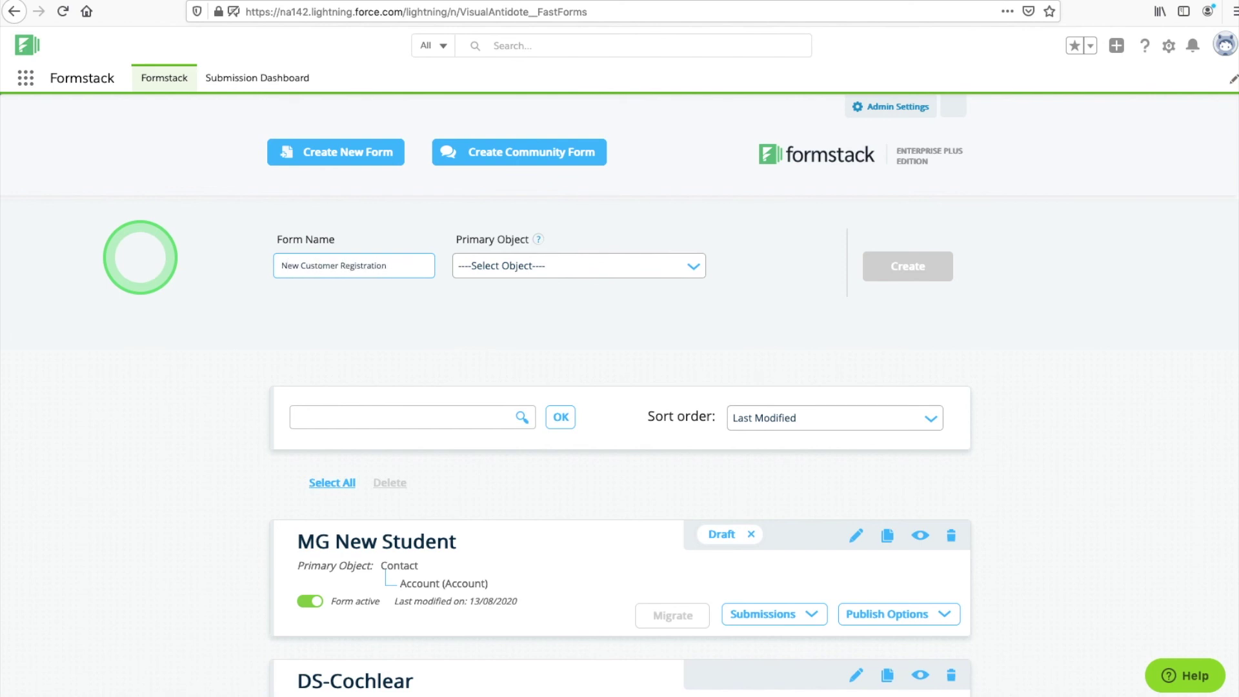
{"action": "key", "text": "Tab"}
{"action": "left_click", "coordinate": [589, 264]}
{"action": "type", "text": "Opp"}
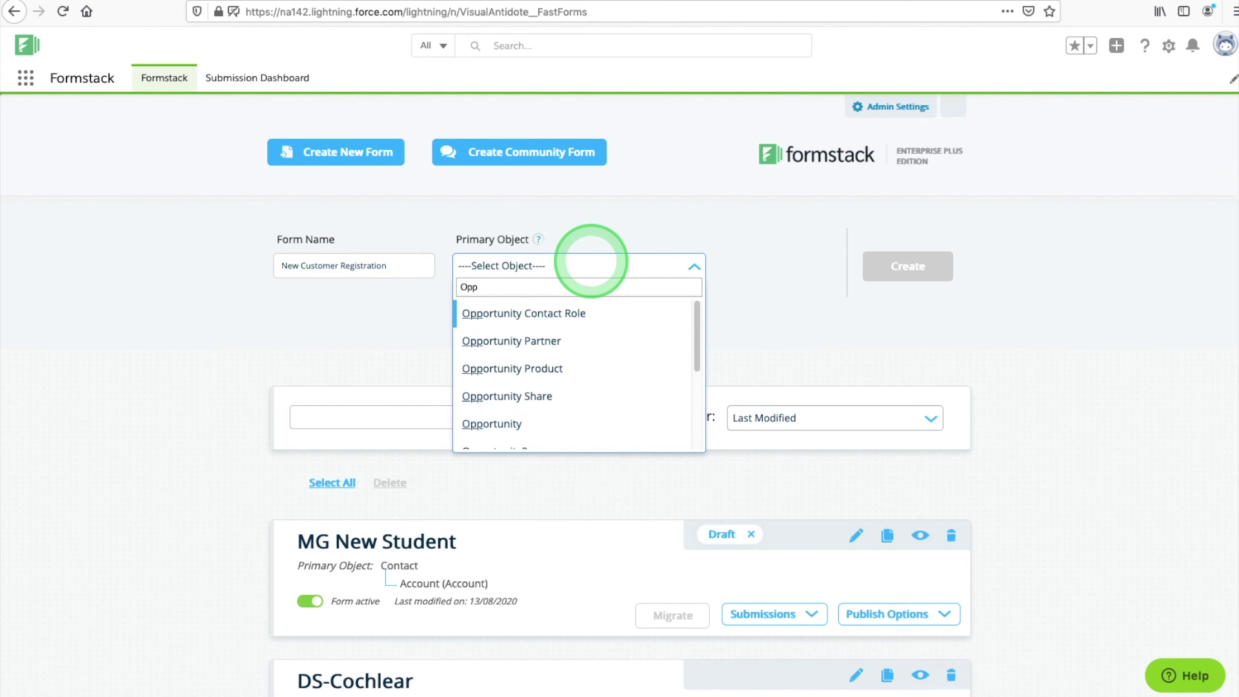
{"action": "type", "text": "ortunity2"}
{"action": "left_click", "coordinate": [581, 313]}
{"action": "left_click", "coordinate": [897, 266]}
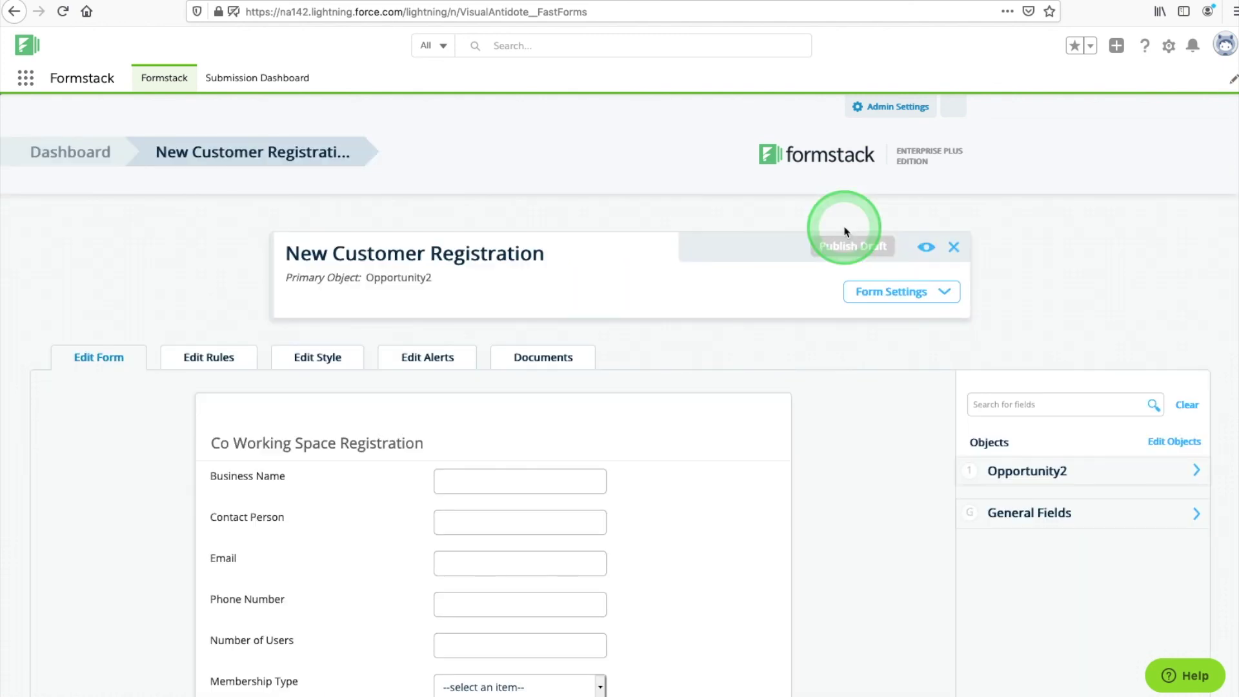
Step: Replace the Business Name field with the Business Name field from Opportunity2 at the form's top
{"action": "scroll", "coordinate": [806, 329], "scroll_direction": "down", "scroll_amount": 2}
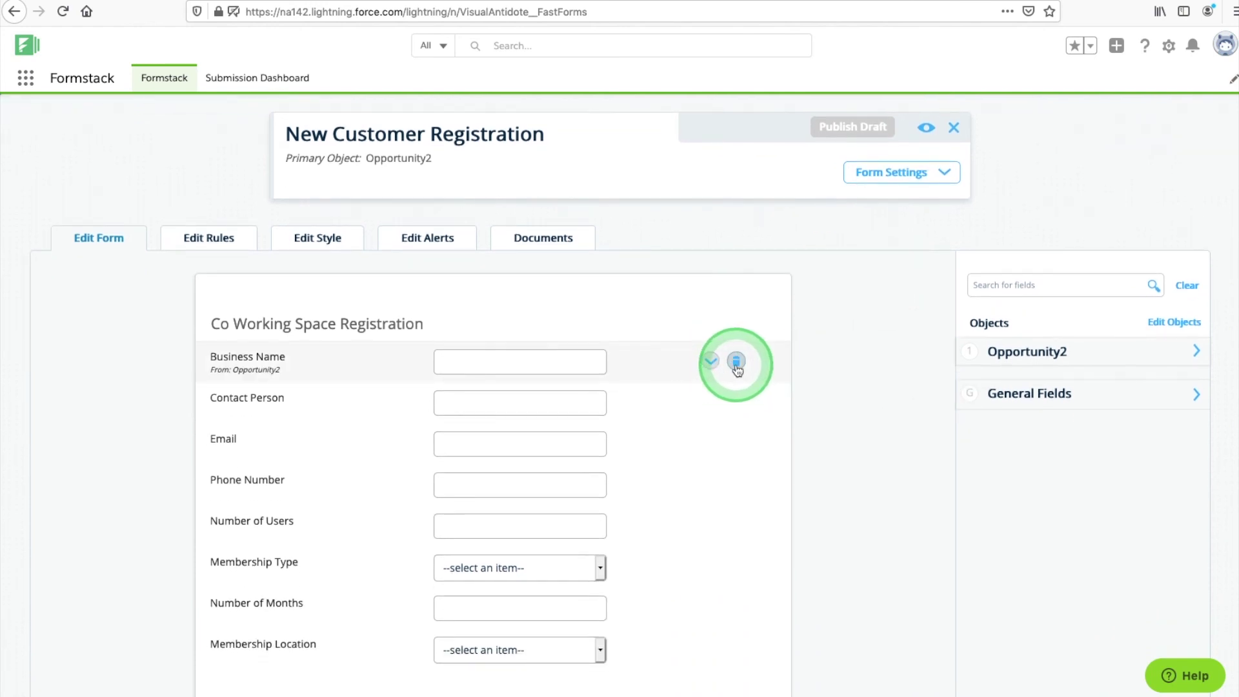
{"action": "left_click", "coordinate": [736, 361]}
{"action": "left_click", "coordinate": [1028, 349]}
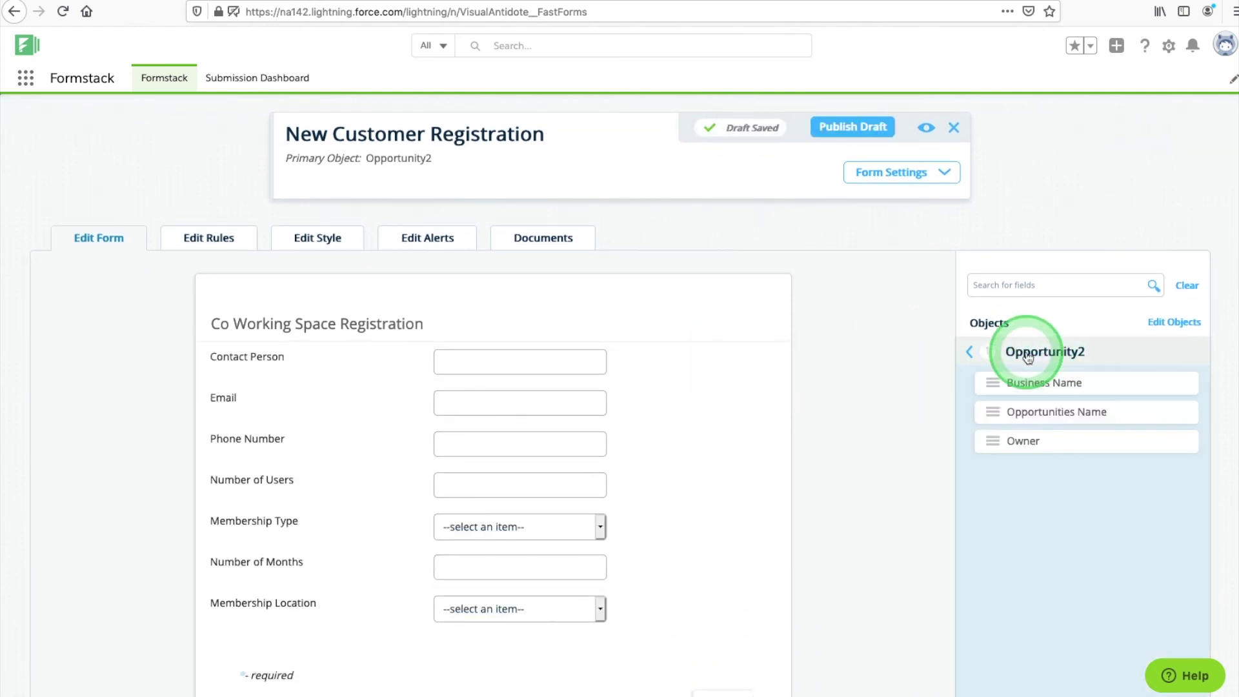
{"action": "left_click_drag", "start_coordinate": [1046, 391], "coordinate": [474, 358]}
{"action": "scroll", "coordinate": [860, 437], "scroll_direction": "down", "scroll_amount": 3}
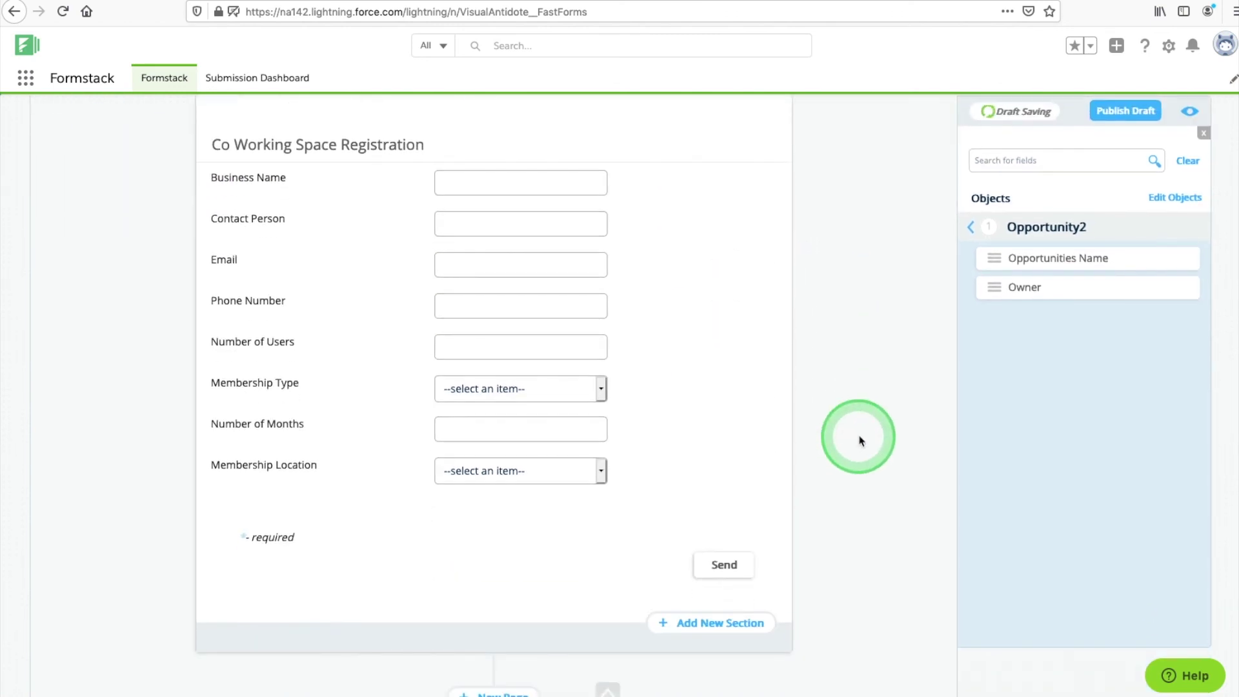
{"action": "scroll", "coordinate": [860, 441], "scroll_direction": "up", "scroll_amount": 3}
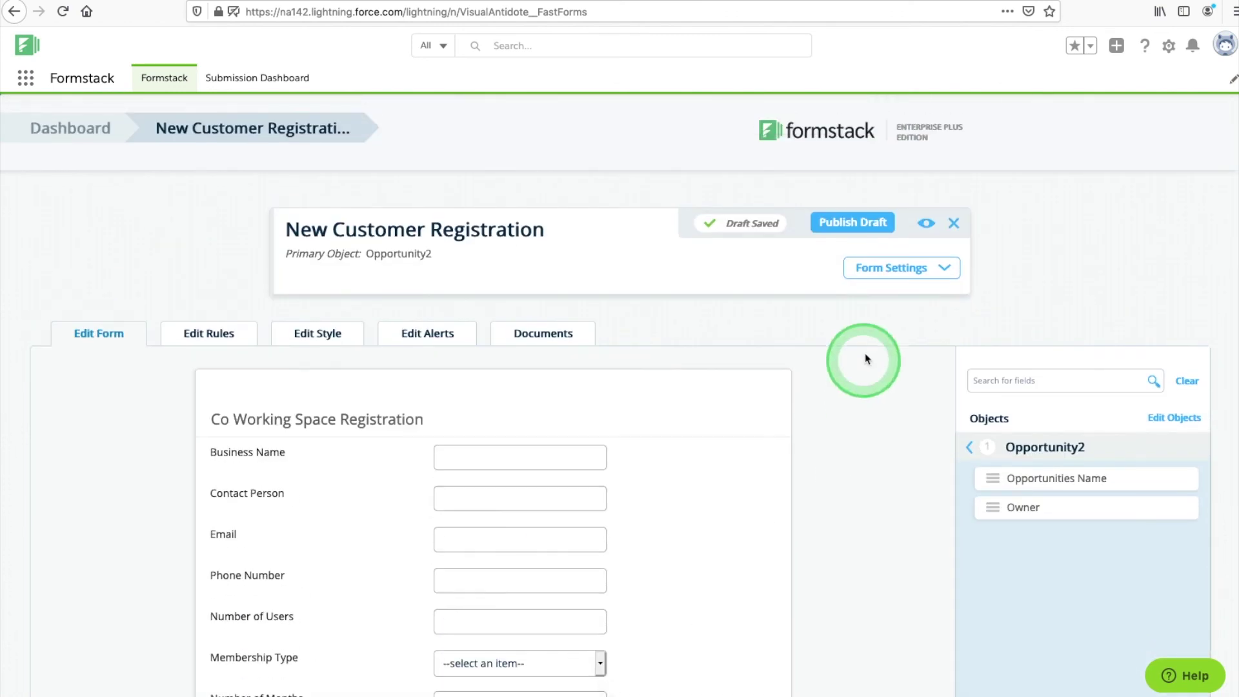
Step: Review the New Customer Registration form settings, then publish it and open its hosted form
{"action": "left_click", "coordinate": [892, 270]}
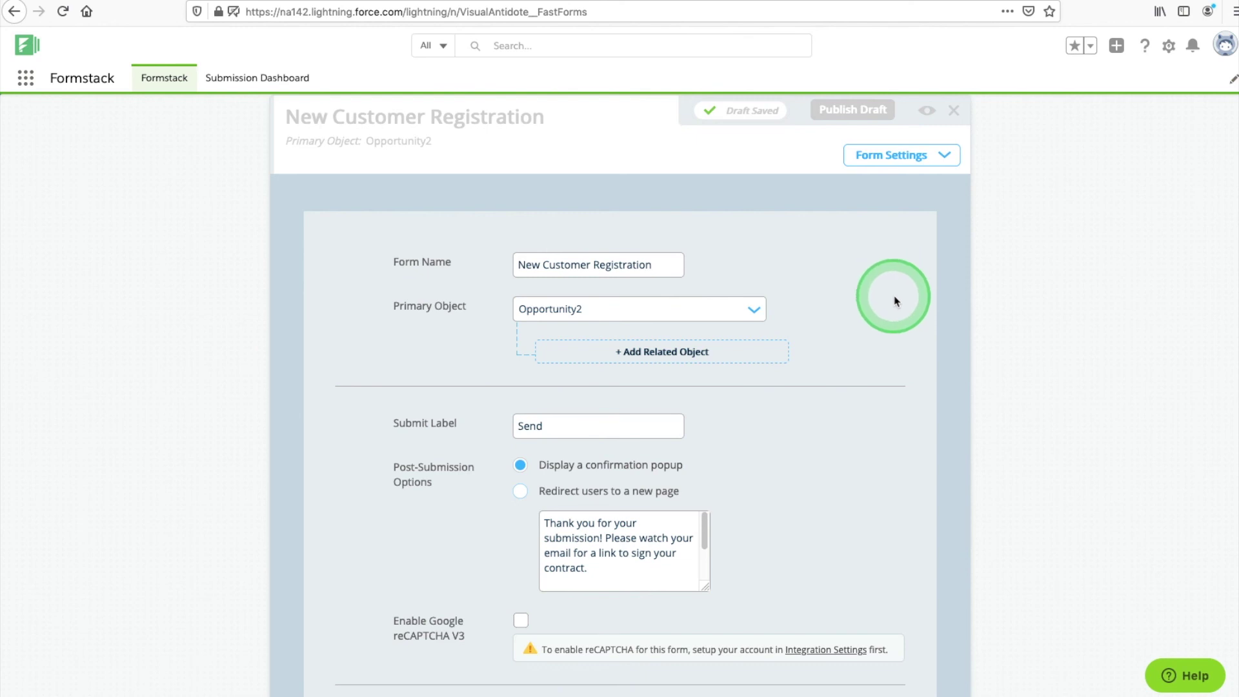
{"action": "scroll", "coordinate": [891, 396], "scroll_direction": "down", "scroll_amount": 2}
{"action": "scroll", "coordinate": [892, 400], "scroll_direction": "down", "scroll_amount": 10}
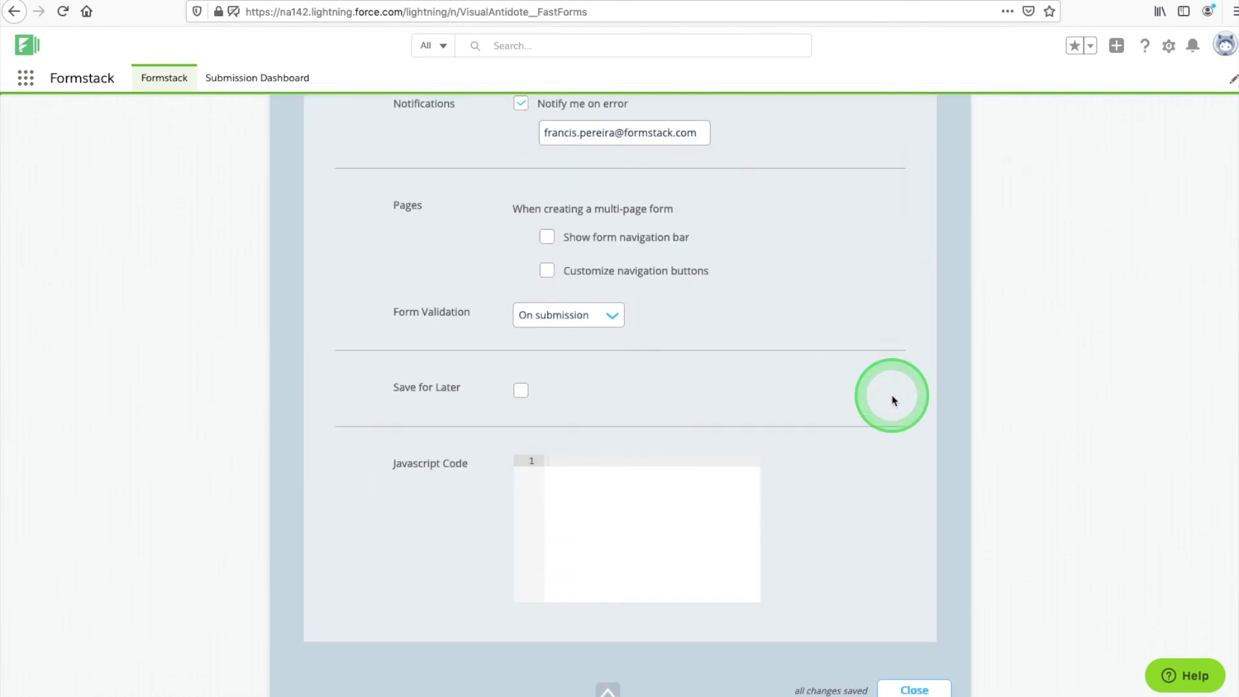
{"action": "scroll", "coordinate": [892, 400], "scroll_direction": "down", "scroll_amount": 2}
{"action": "left_click", "coordinate": [915, 613]}
{"action": "scroll", "coordinate": [843, 121], "scroll_direction": "up", "scroll_amount": 3}
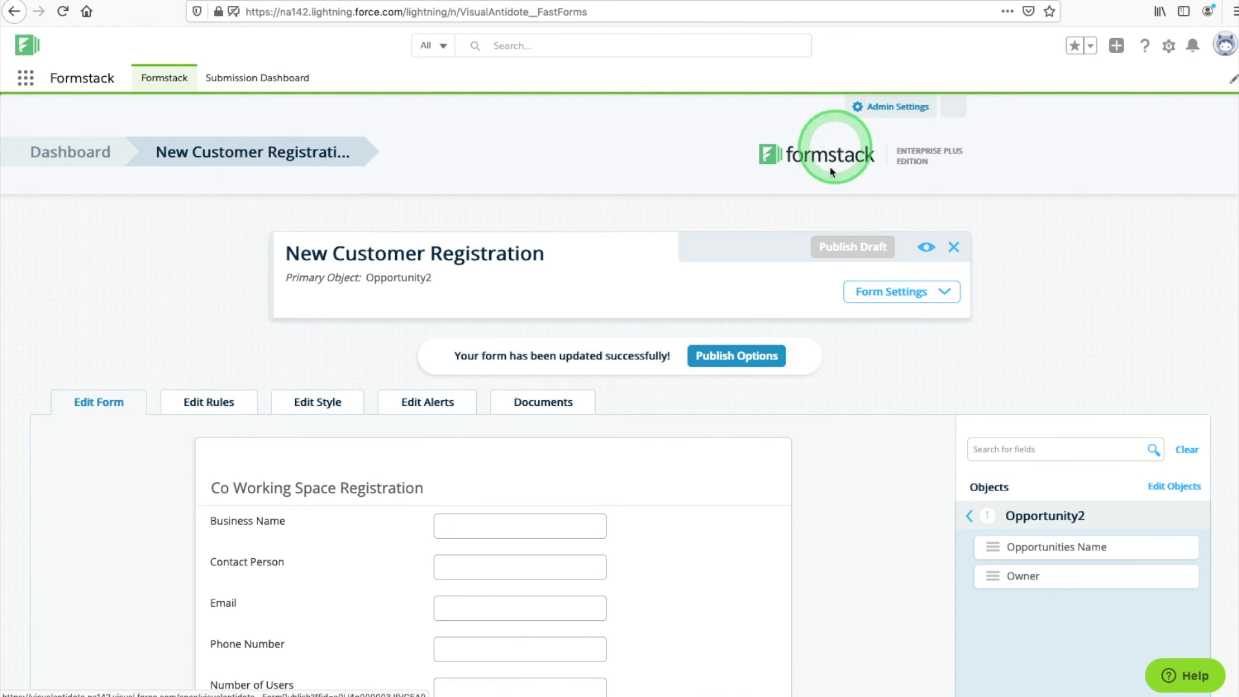
{"action": "left_click", "coordinate": [756, 355]}
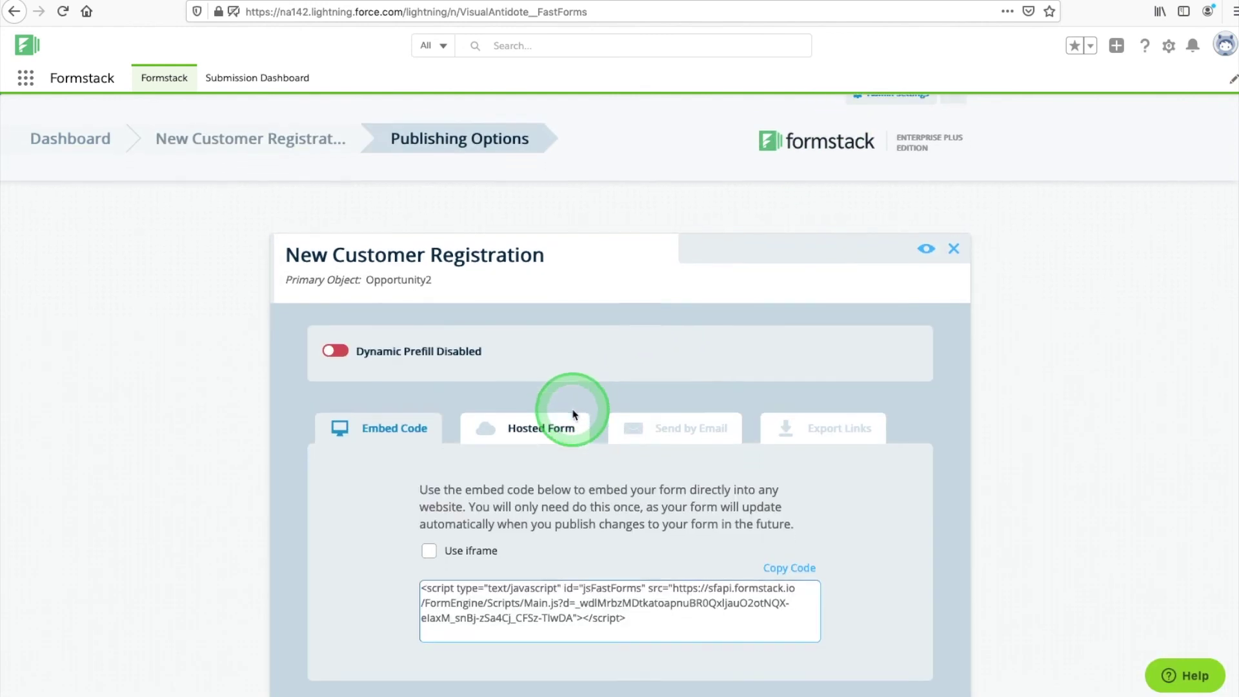
{"action": "left_click", "coordinate": [542, 441]}
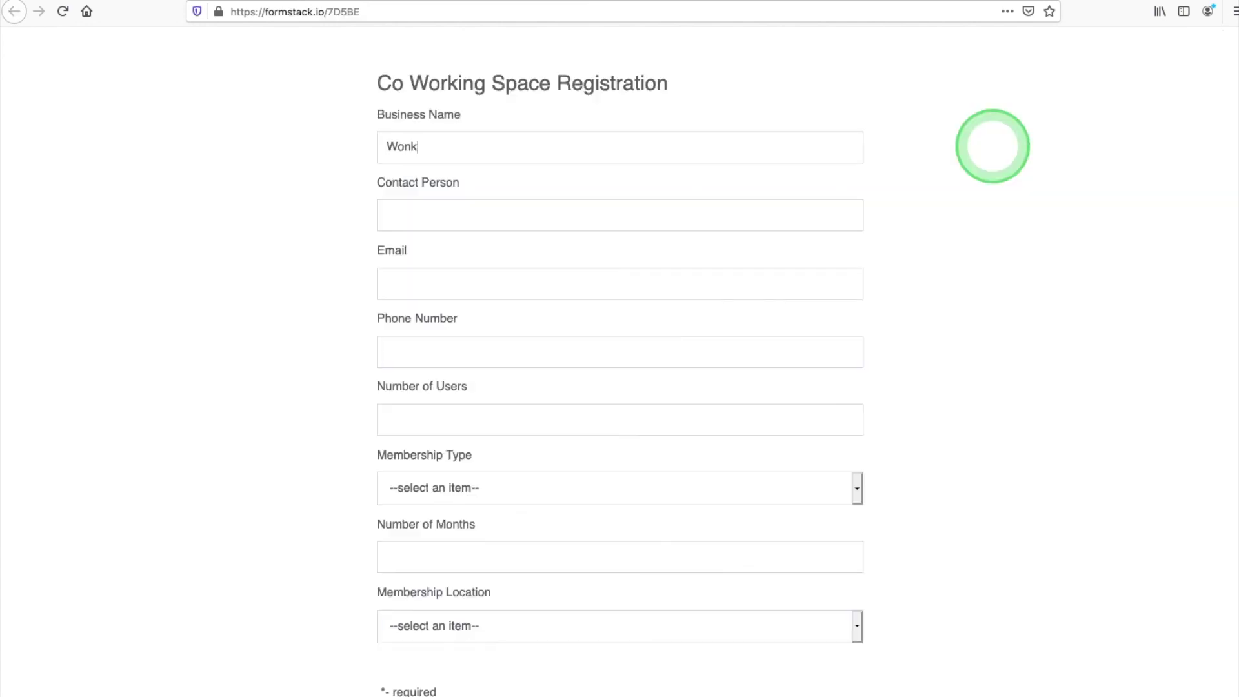
Step: Submit a test registration with 4 users and Fixed-Rate membership, then open the new Wonka Industries opportunity
{"action": "type", "text": "rmstack.com"}
{"action": "key", "text": "Tab"}
{"action": "type", "text": "765"}
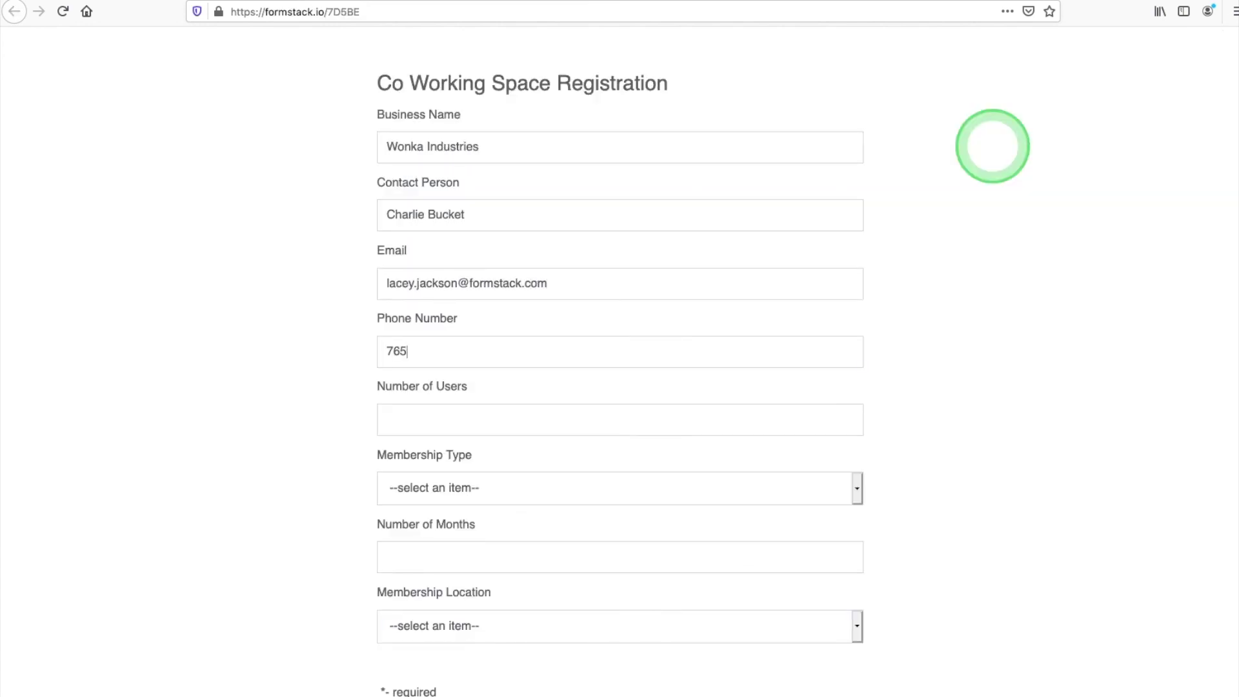
{"action": "key", "text": "Tab"}
{"action": "type", "text": "4"}
{"action": "key", "text": "Tab"}
{"action": "key", "text": "Down"}
{"action": "key", "text": "Tab"}
{"action": "type", "text": "12"}
{"action": "key", "text": "Tab"}
{"action": "key", "text": "Down"}
{"action": "key", "text": "Tab"}
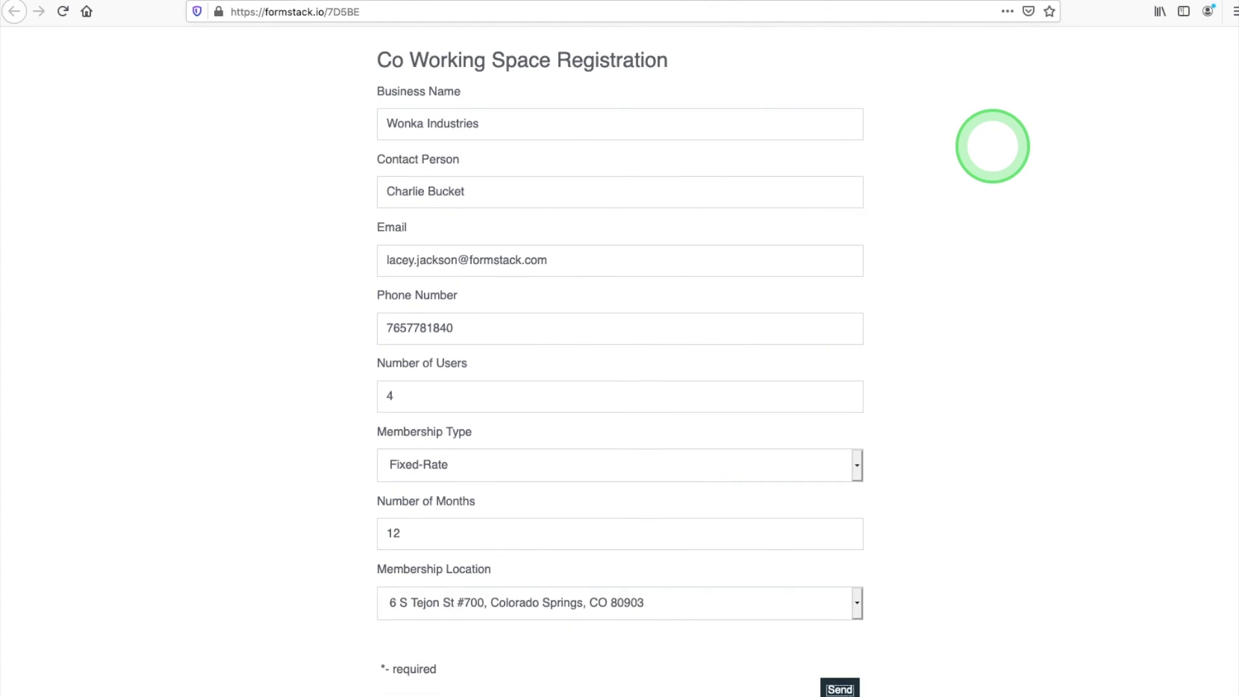
{"action": "key", "text": "Return"}
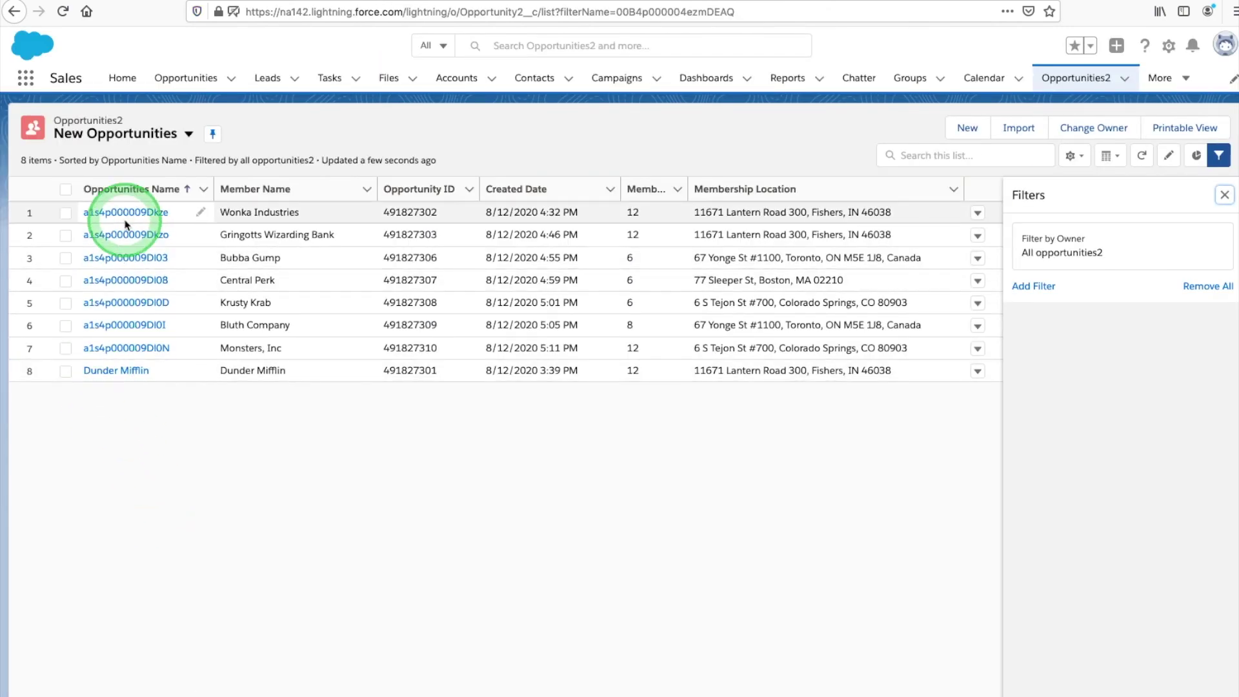
{"action": "left_click", "coordinate": [127, 218]}
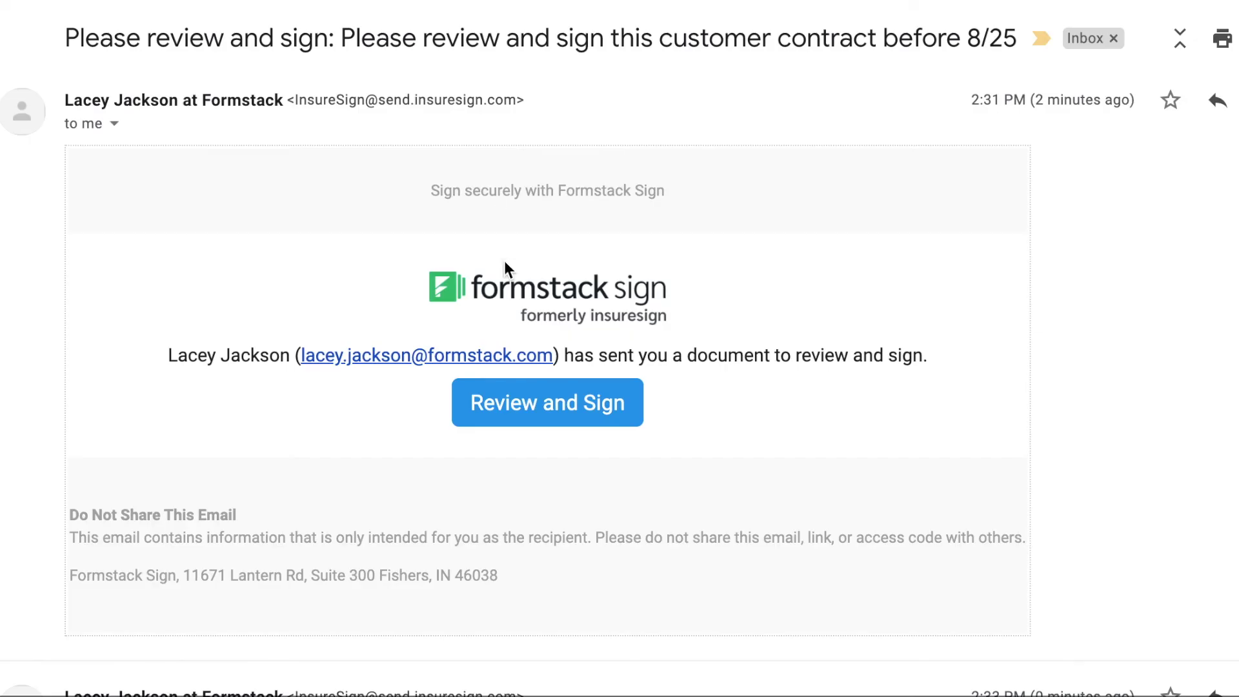
Step: Add the signer's initials to all three initial spots on the customer contract and apply the signature
{"action": "left_click", "coordinate": [531, 404]}
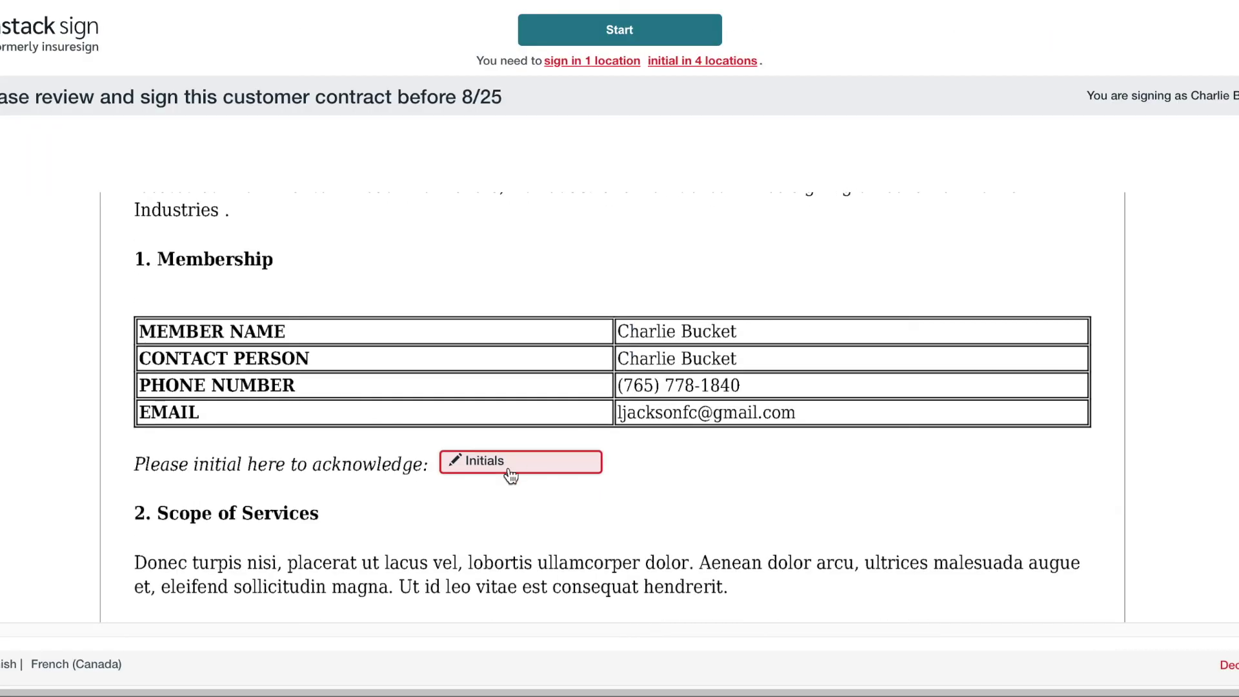
{"action": "left_click", "coordinate": [510, 476]}
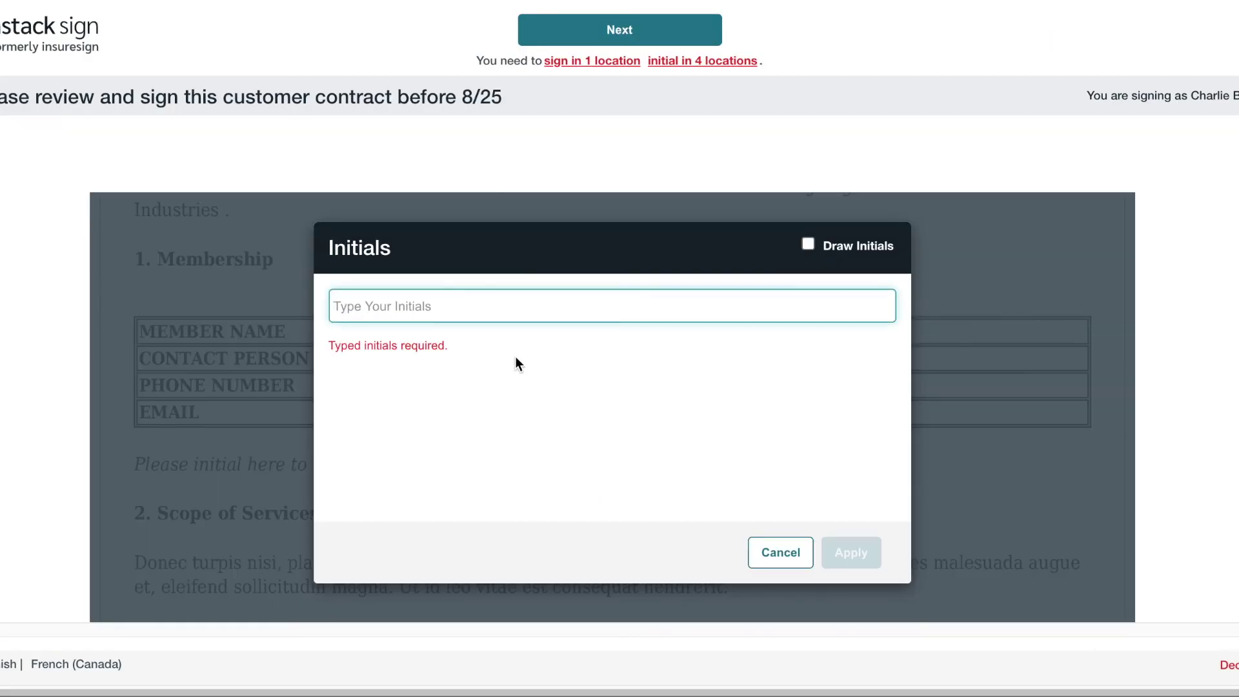
{"action": "type", "text": "CB"}
{"action": "key", "text": "Return"}
{"action": "scroll", "coordinate": [567, 427], "scroll_direction": "down", "scroll_amount": 5}
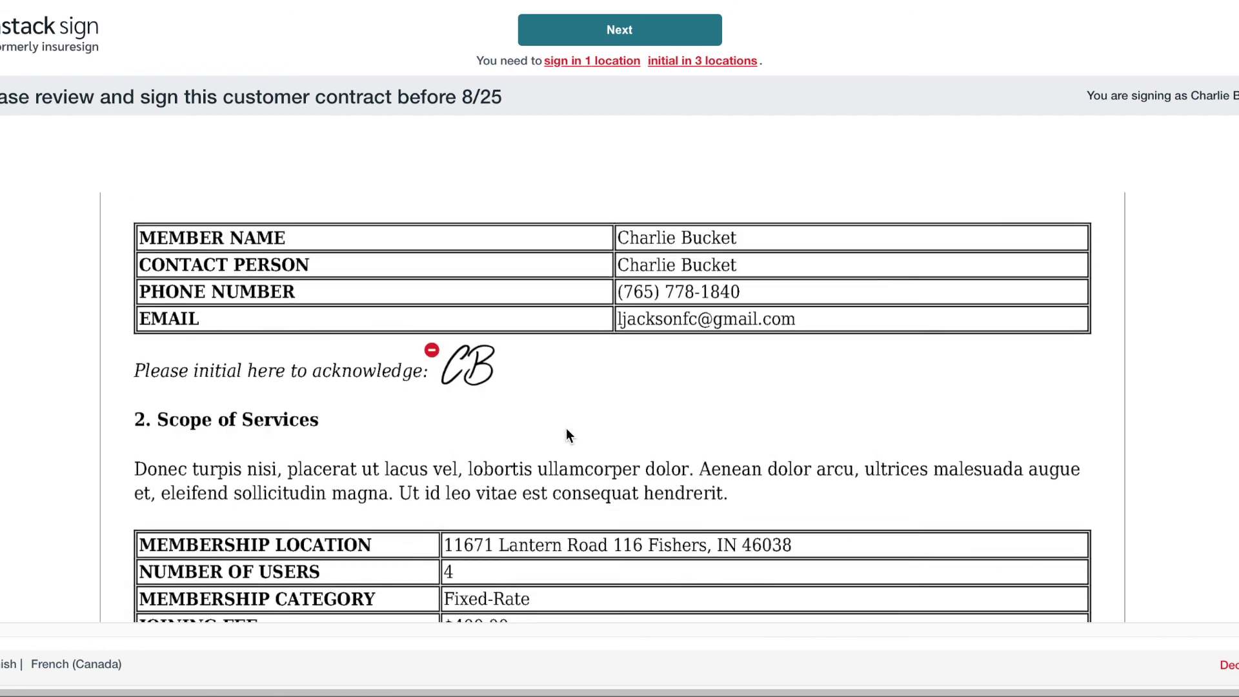
{"action": "left_click", "coordinate": [489, 500]}
{"action": "left_click", "coordinate": [514, 362]}
{"action": "left_click", "coordinate": [207, 491]}
{"action": "left_click", "coordinate": [851, 536]}
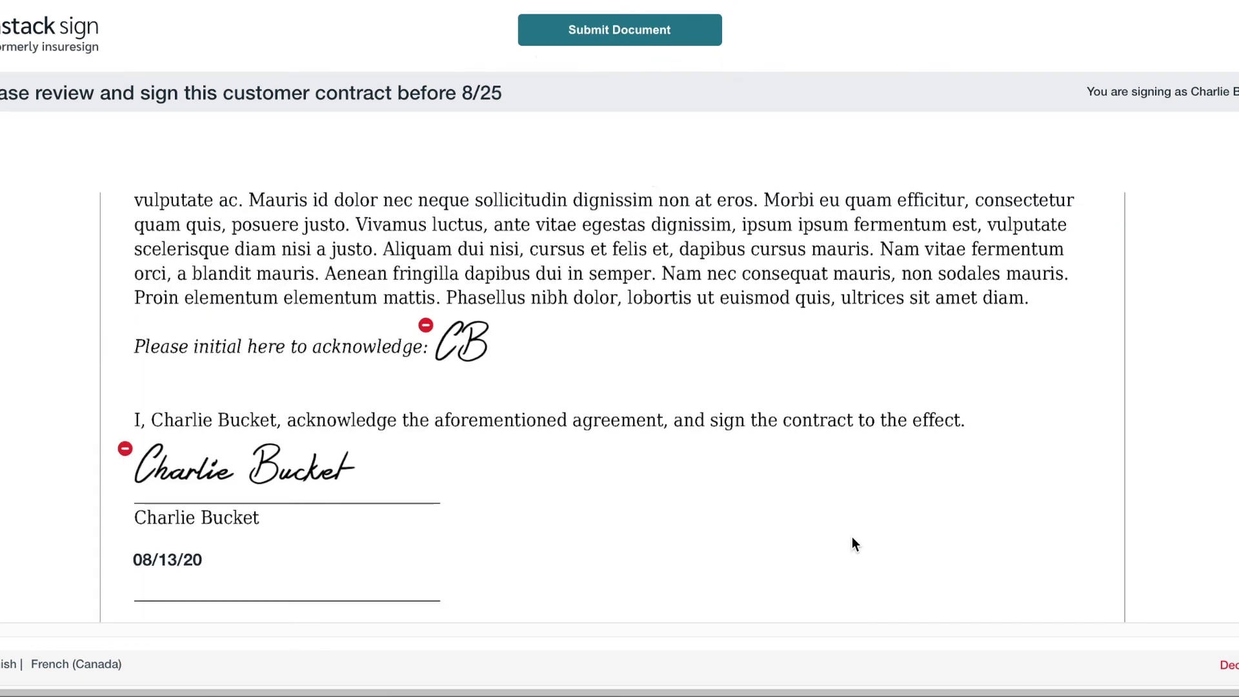